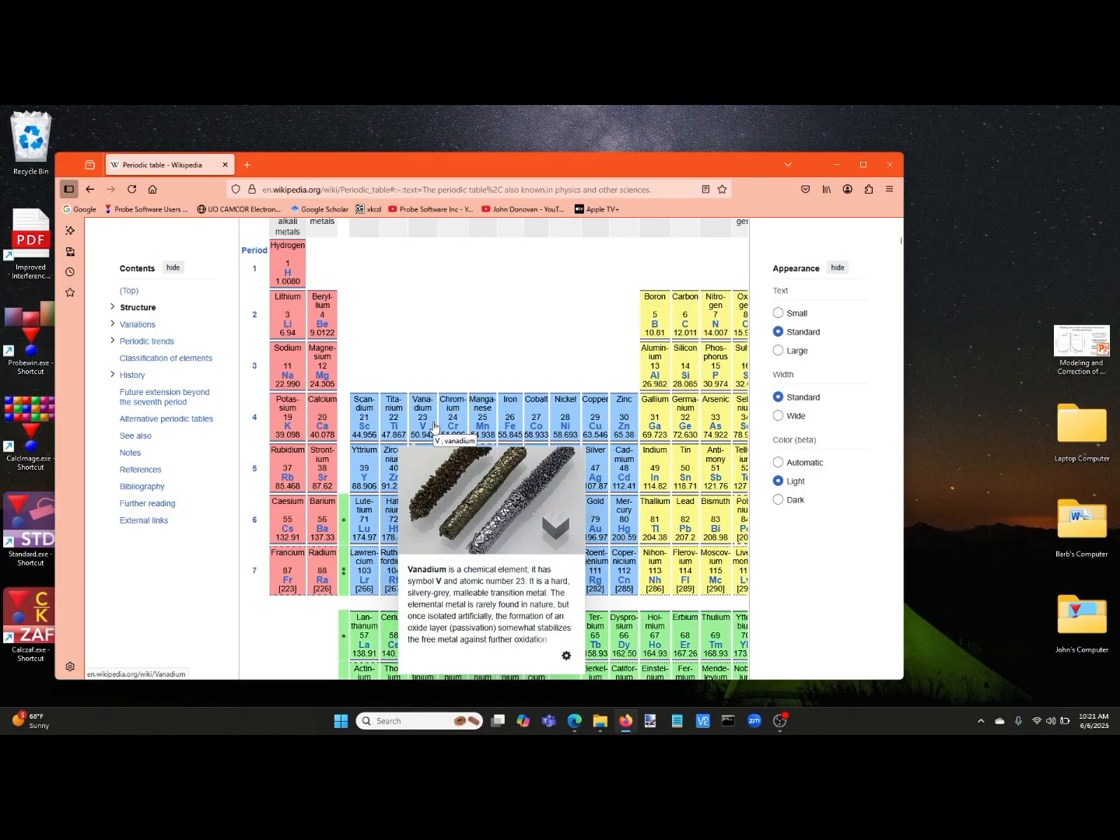
Step: Minimize the browser window showing the Wikipedia periodic table
{"action": "mouse_move", "coordinate": [391, 420]}
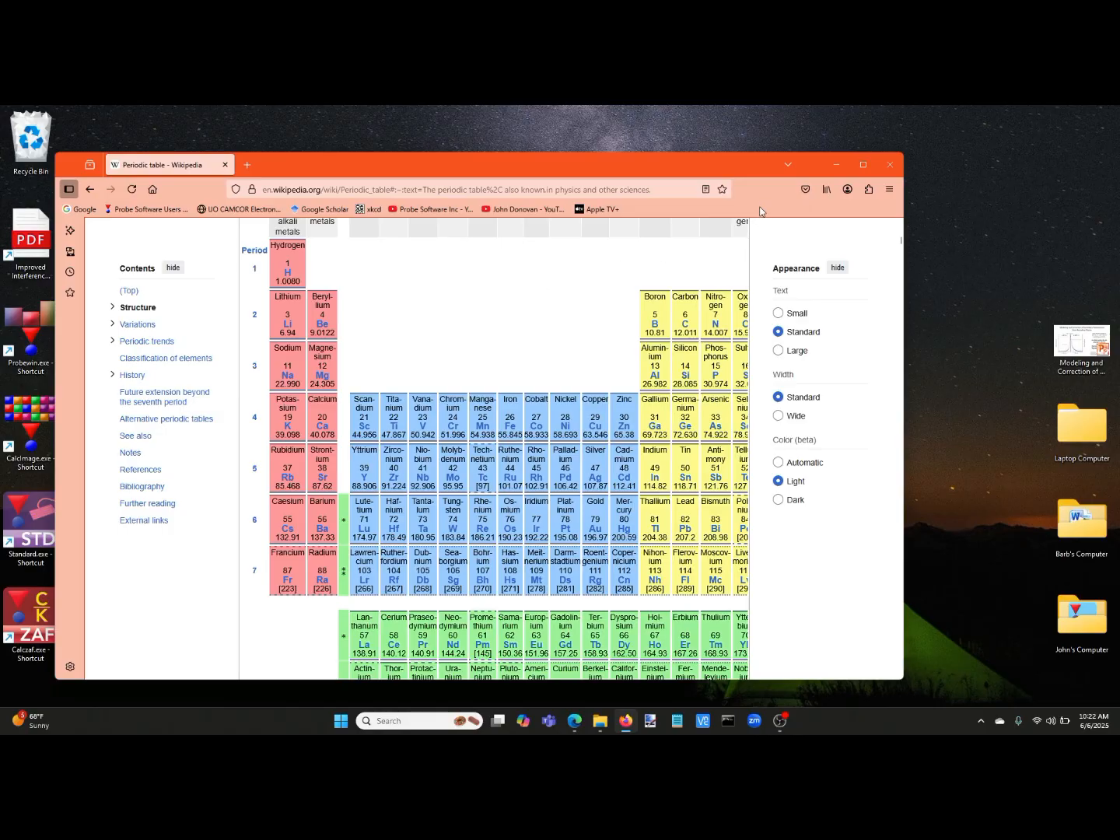
{"action": "left_click", "coordinate": [790, 165]}
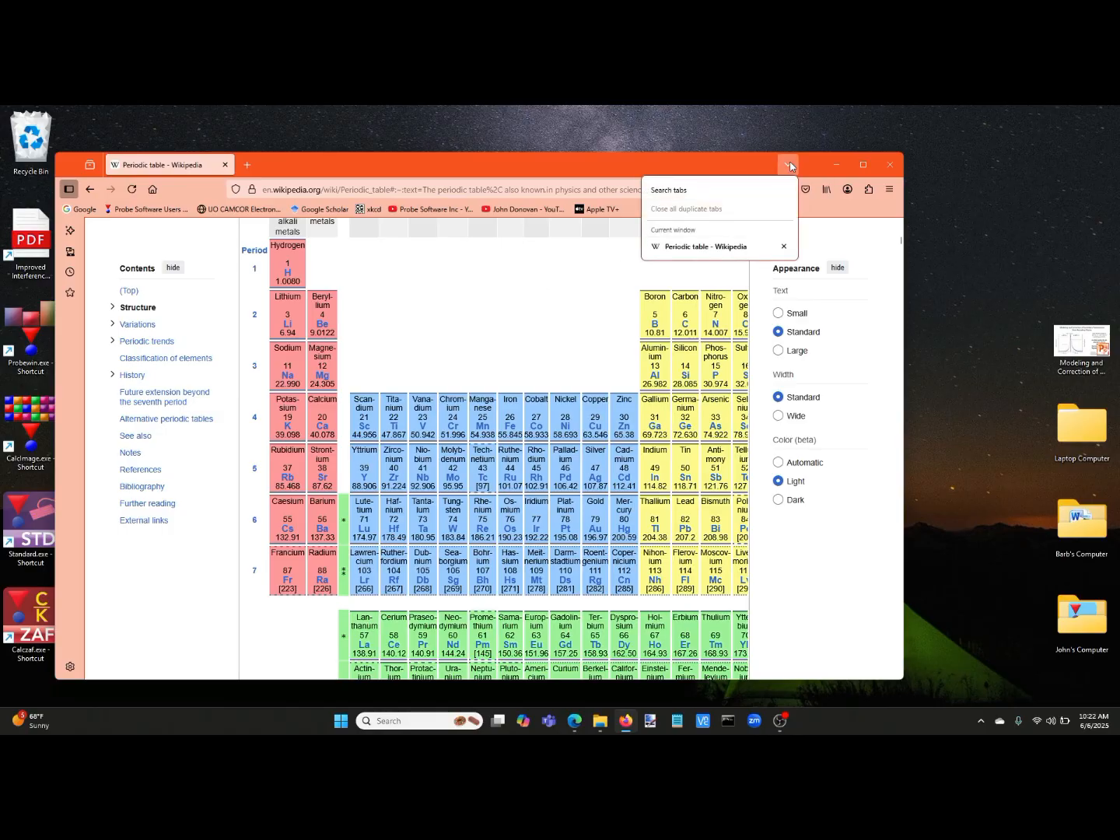
{"action": "left_click", "coordinate": [834, 166]}
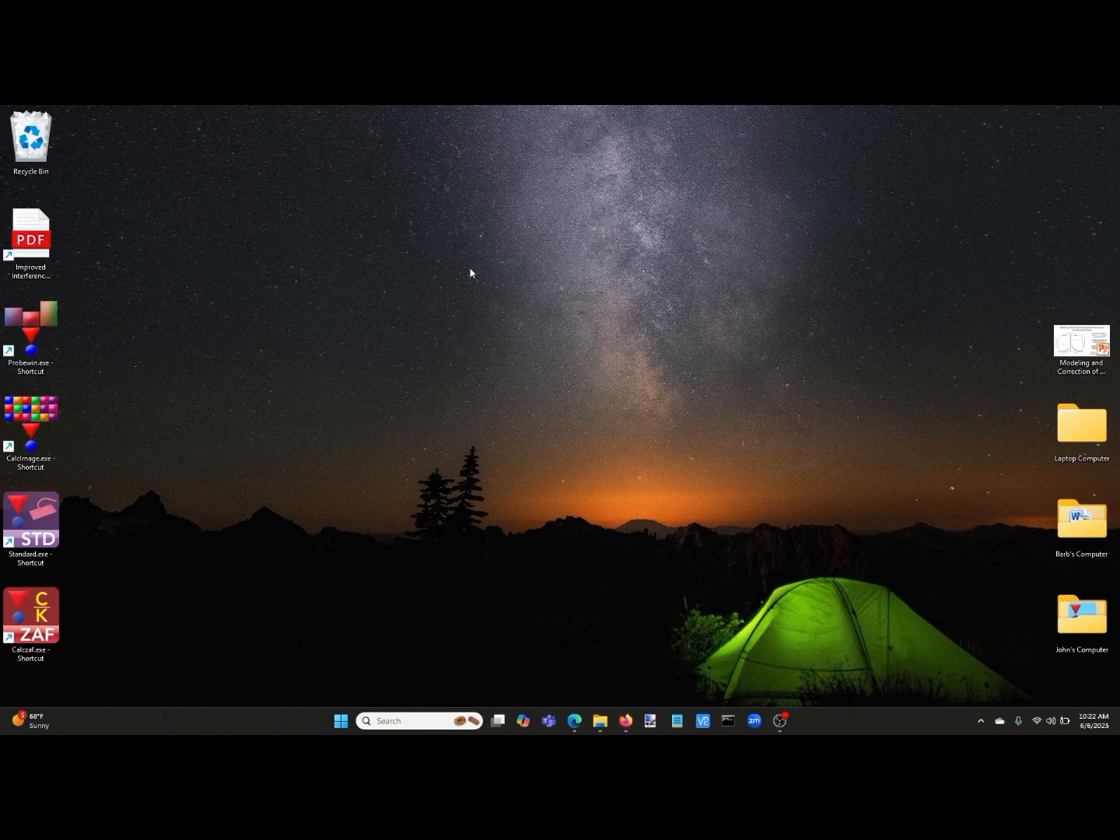
Step: Open the Improved Interference PDF from the desktop, examine its interference schematic and correction equations, and close it
{"action": "double_click", "coordinate": [35, 238]}
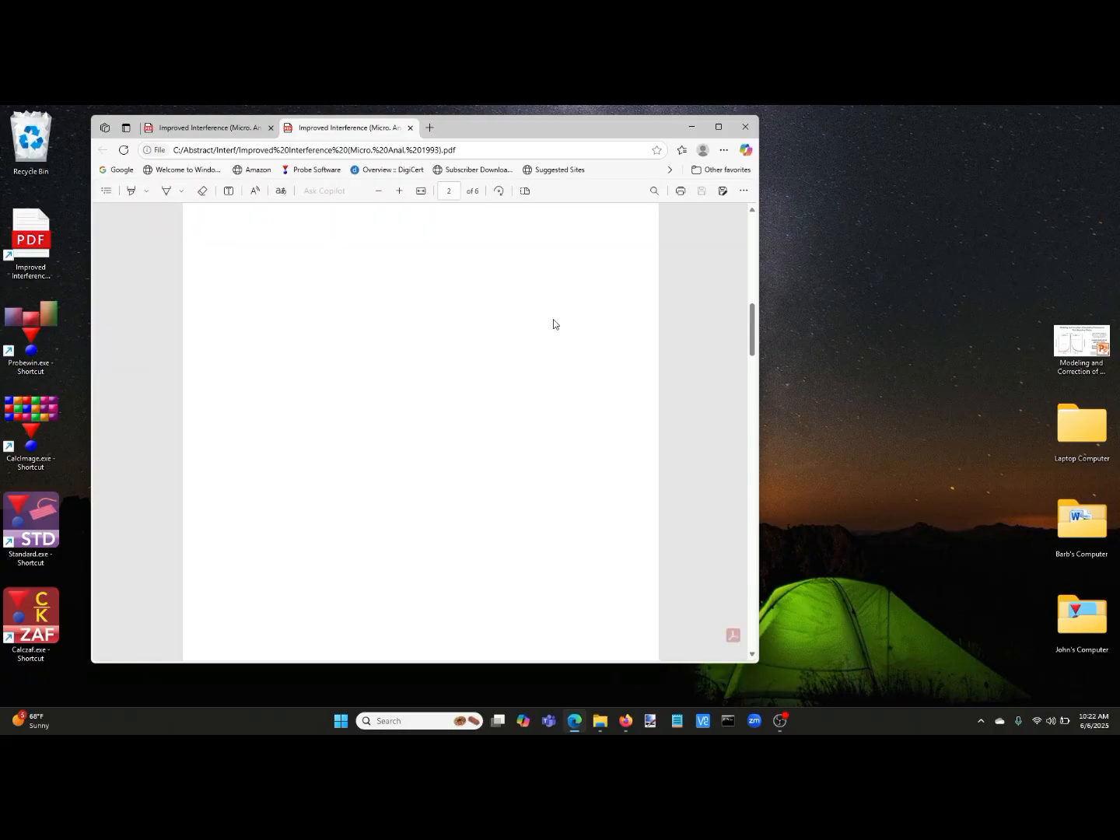
{"action": "left_click", "coordinate": [271, 127]}
{"action": "scroll", "coordinate": [751, 231], "scroll_direction": "up", "scroll_amount": 10}
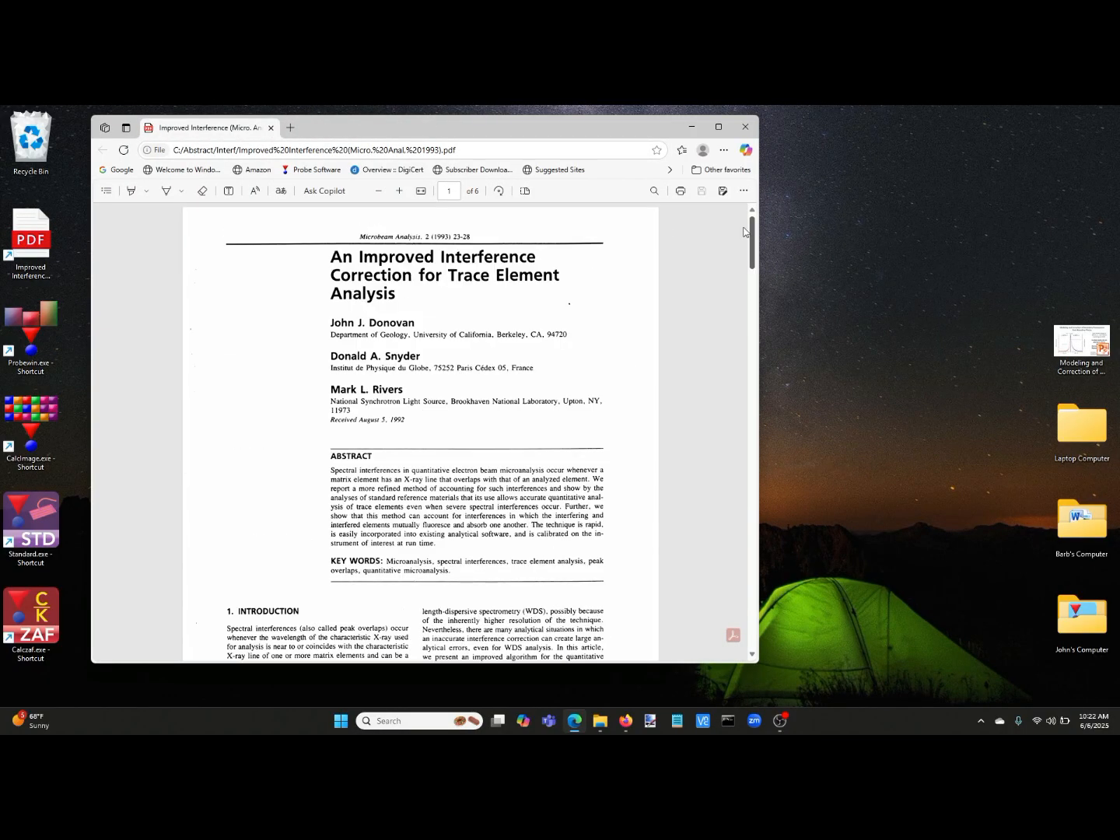
{"action": "scroll", "coordinate": [433, 376], "scroll_direction": "down", "scroll_amount": 8}
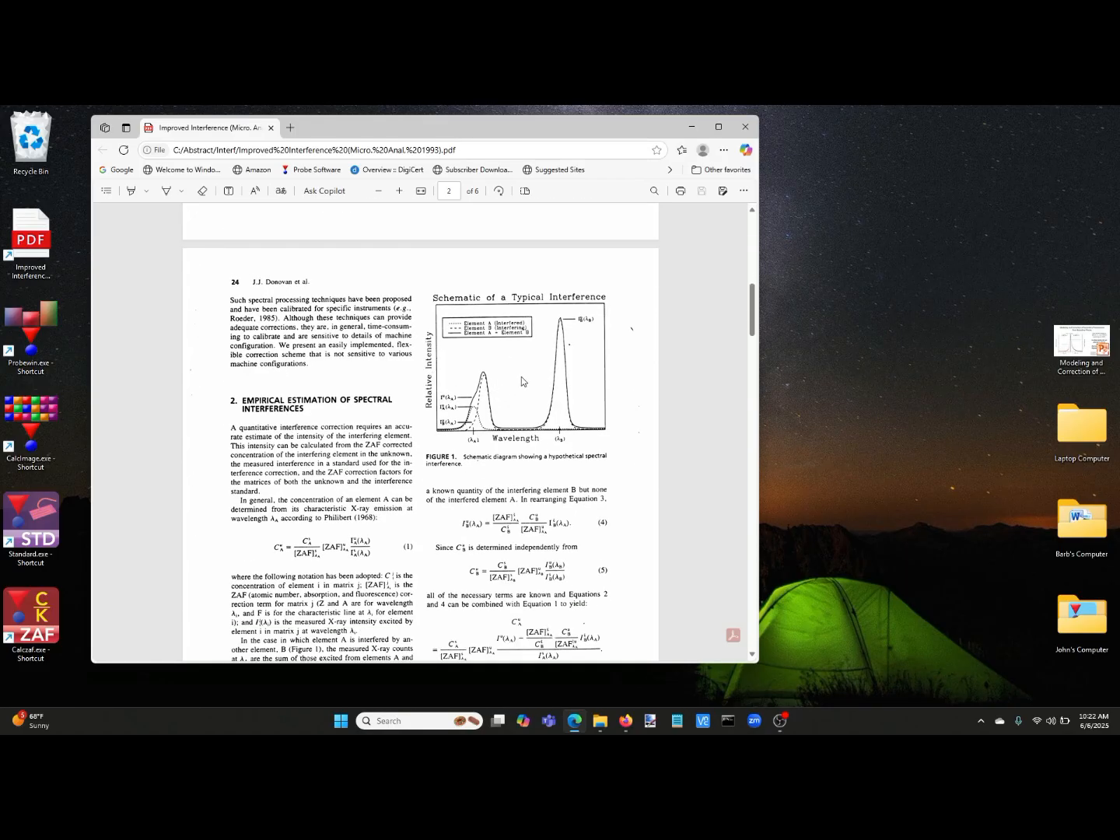
{"action": "scroll", "coordinate": [522, 381], "scroll_direction": "down", "scroll_amount": 3}
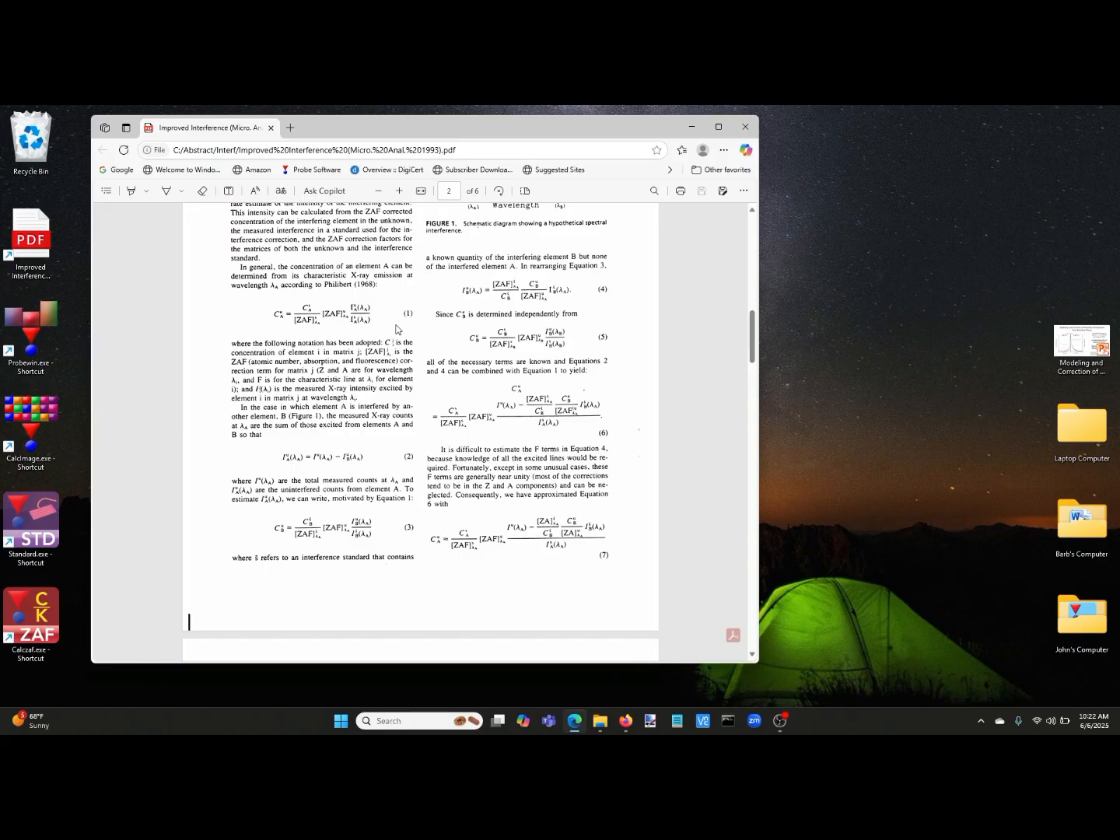
{"action": "scroll", "coordinate": [487, 488], "scroll_direction": "down", "scroll_amount": 3}
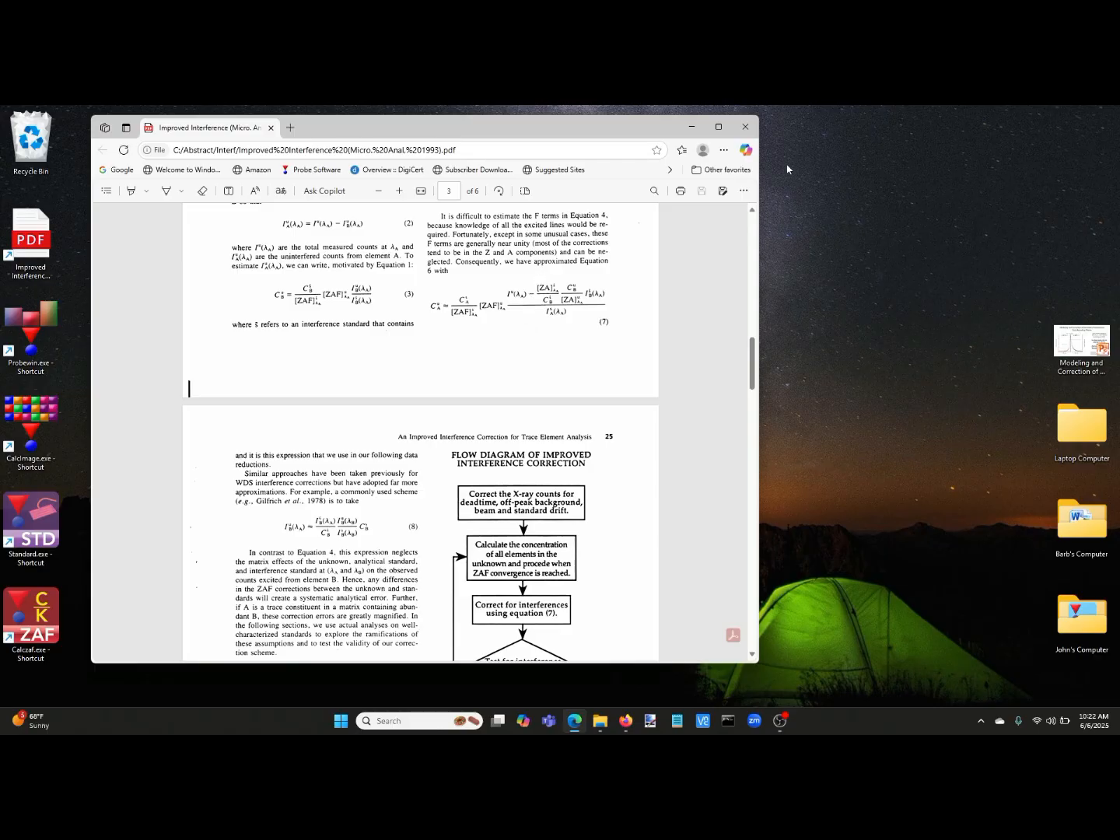
{"action": "left_click", "coordinate": [752, 223]}
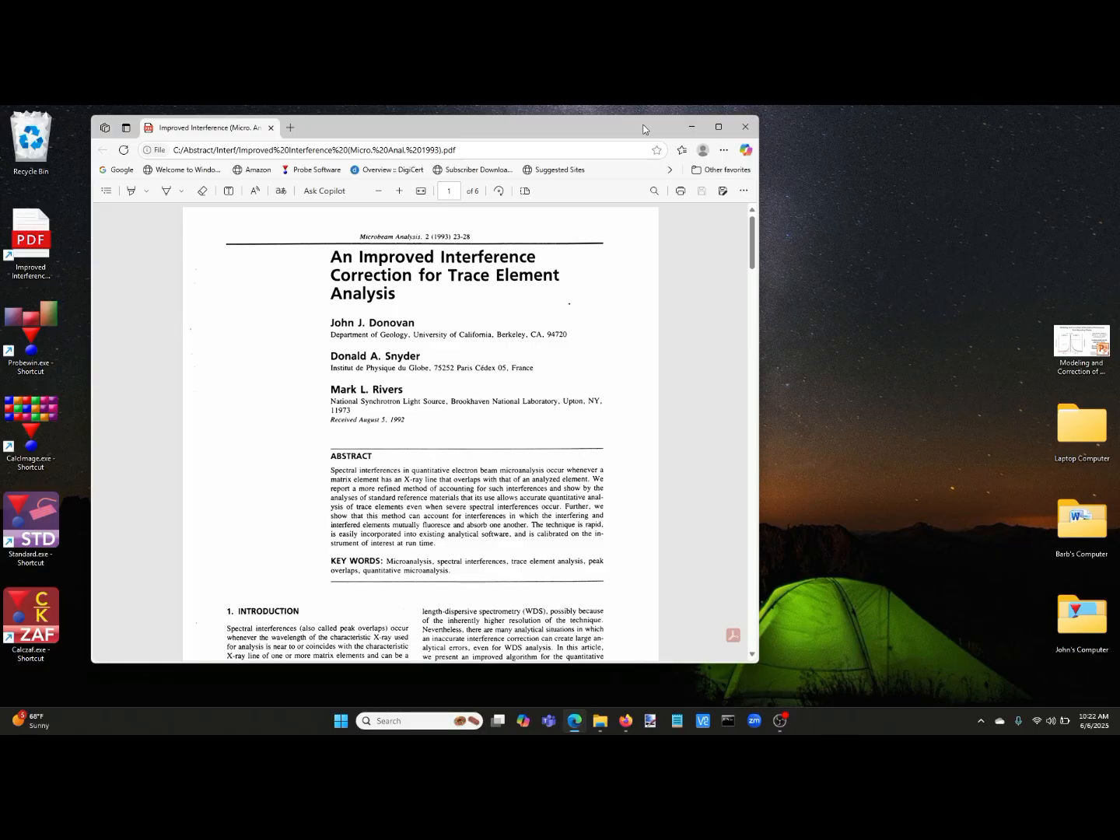
{"action": "left_click", "coordinate": [744, 133]}
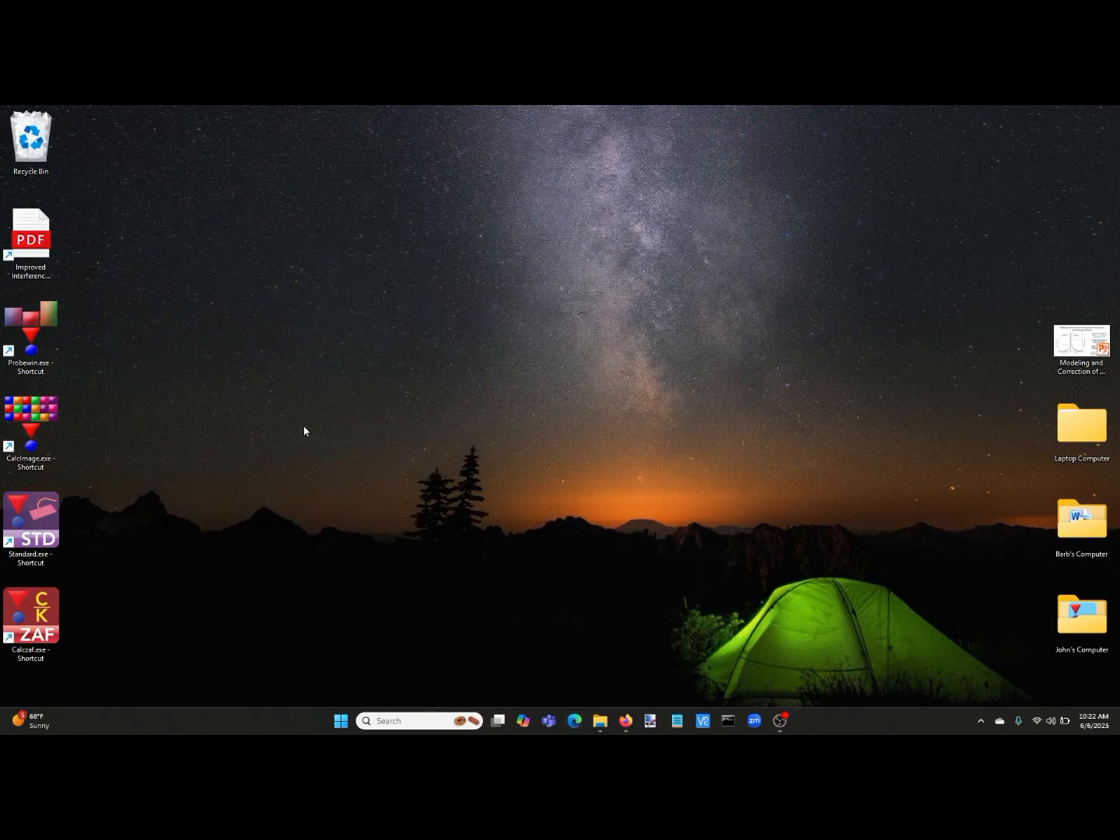
Step: Launch Probe for EPMA in JEOL simulation mode and create a new probe database, replacing test.MDB in the Interference Test folder
{"action": "double_click", "coordinate": [25, 315]}
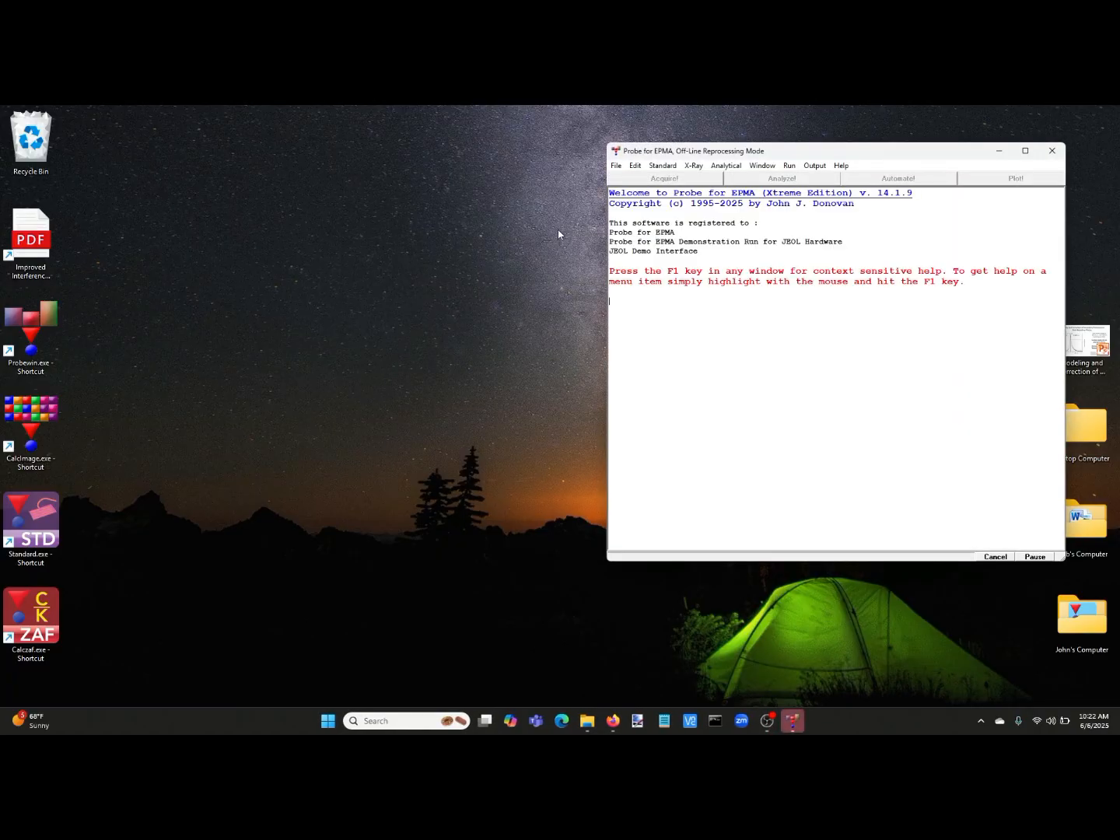
{"action": "left_click", "coordinate": [588, 449]}
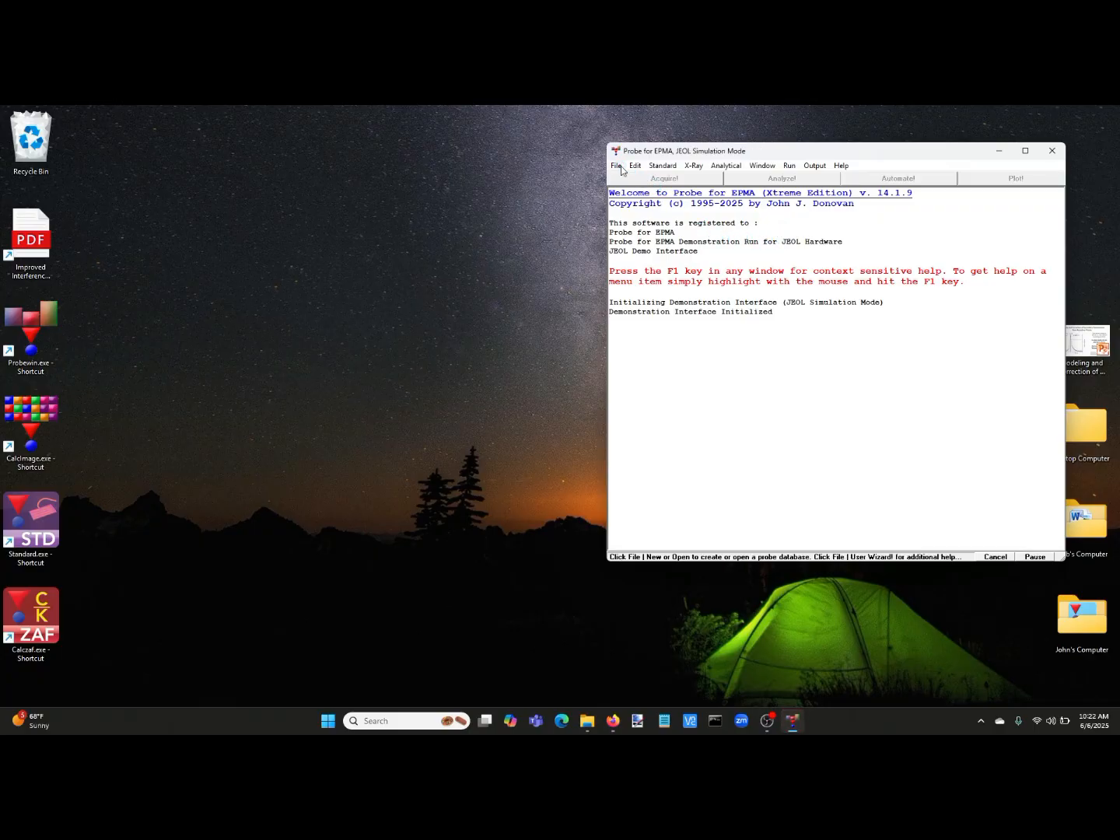
{"action": "left_click", "coordinate": [616, 165]}
{"action": "left_click", "coordinate": [634, 188]}
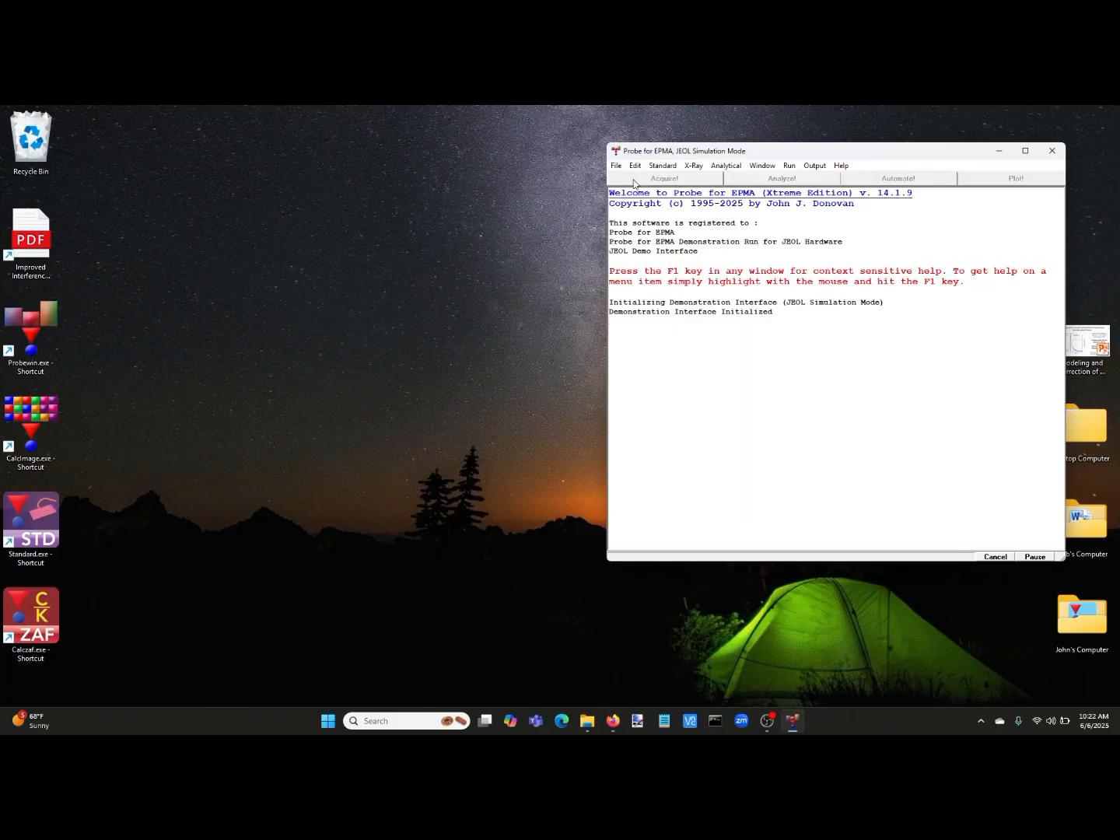
{"action": "left_click", "coordinate": [712, 315]}
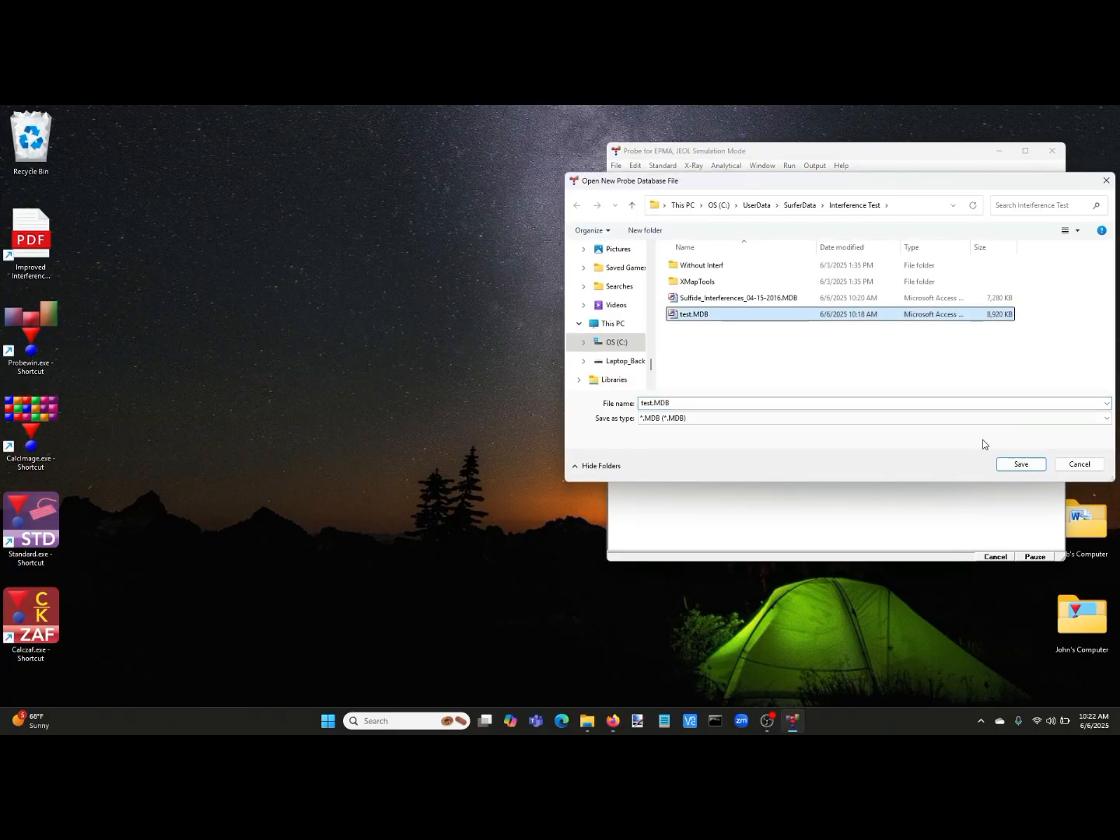
{"action": "left_click", "coordinate": [1003, 466]}
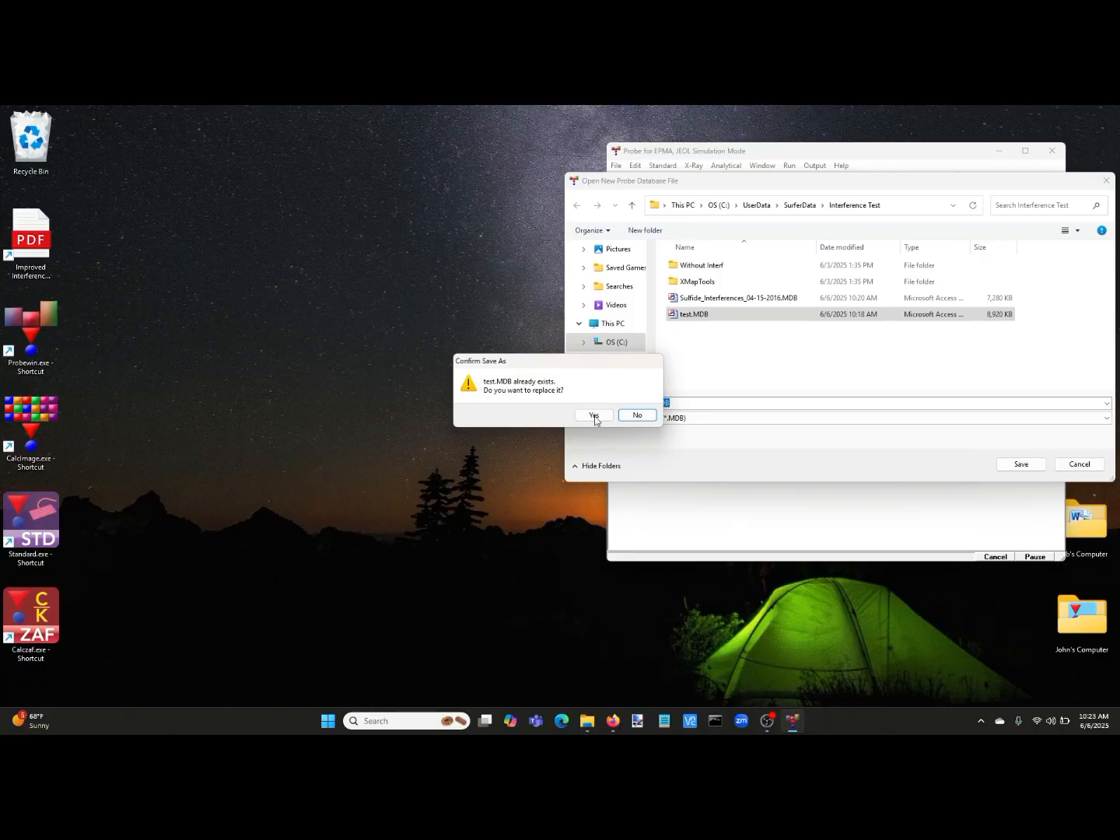
{"action": "left_click", "coordinate": [594, 416]}
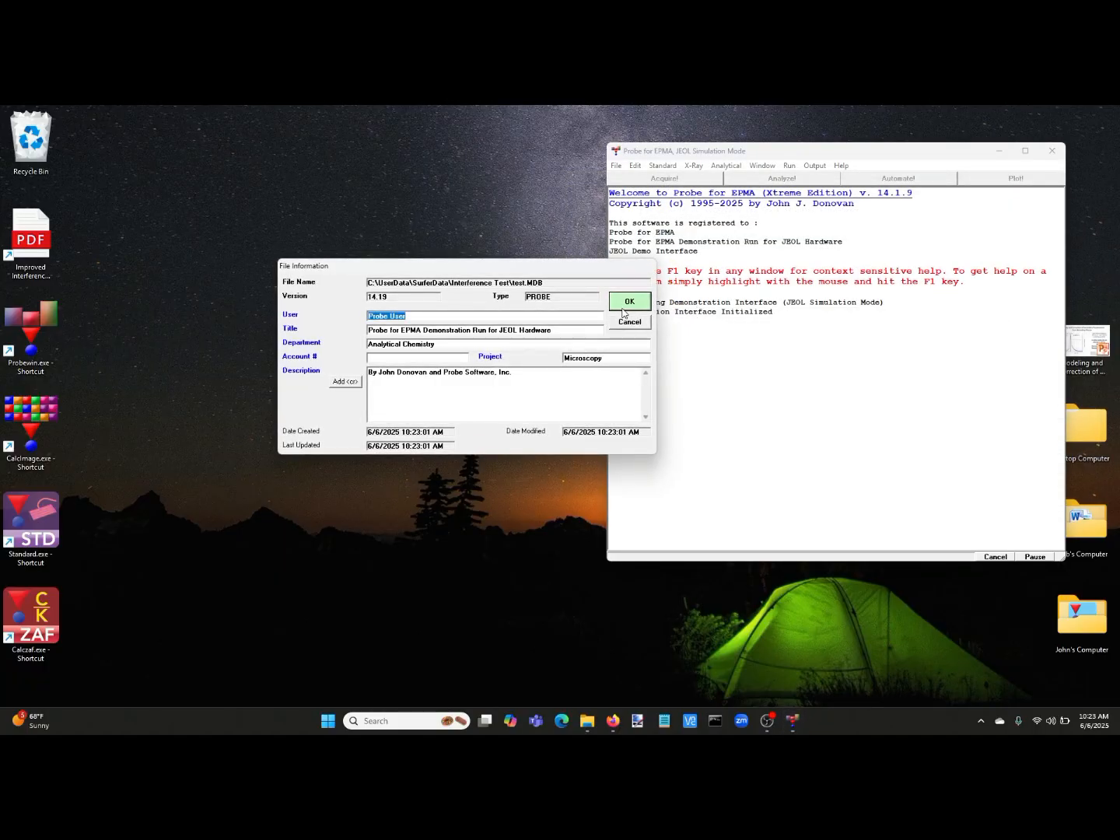
{"action": "left_click", "coordinate": [623, 308]}
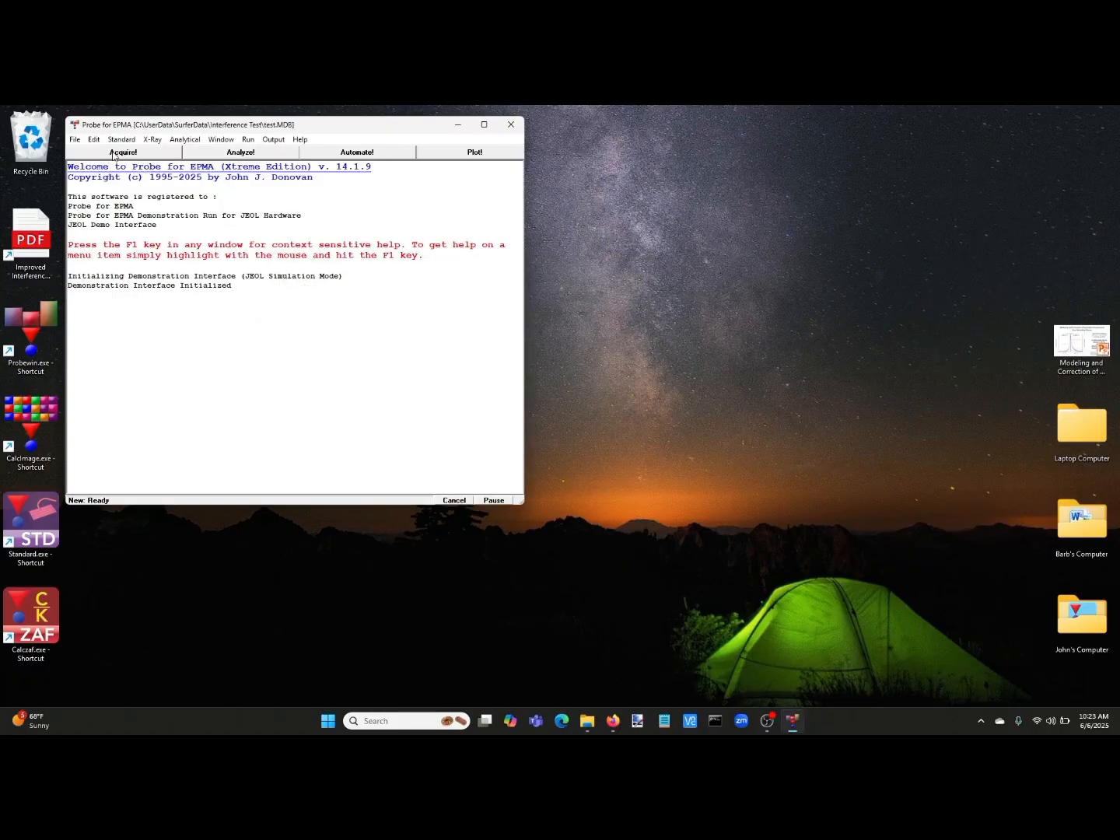
Step: Create a new sample of type Unknown named "unknown sample" for acquisition
{"action": "left_click", "coordinate": [113, 153]}
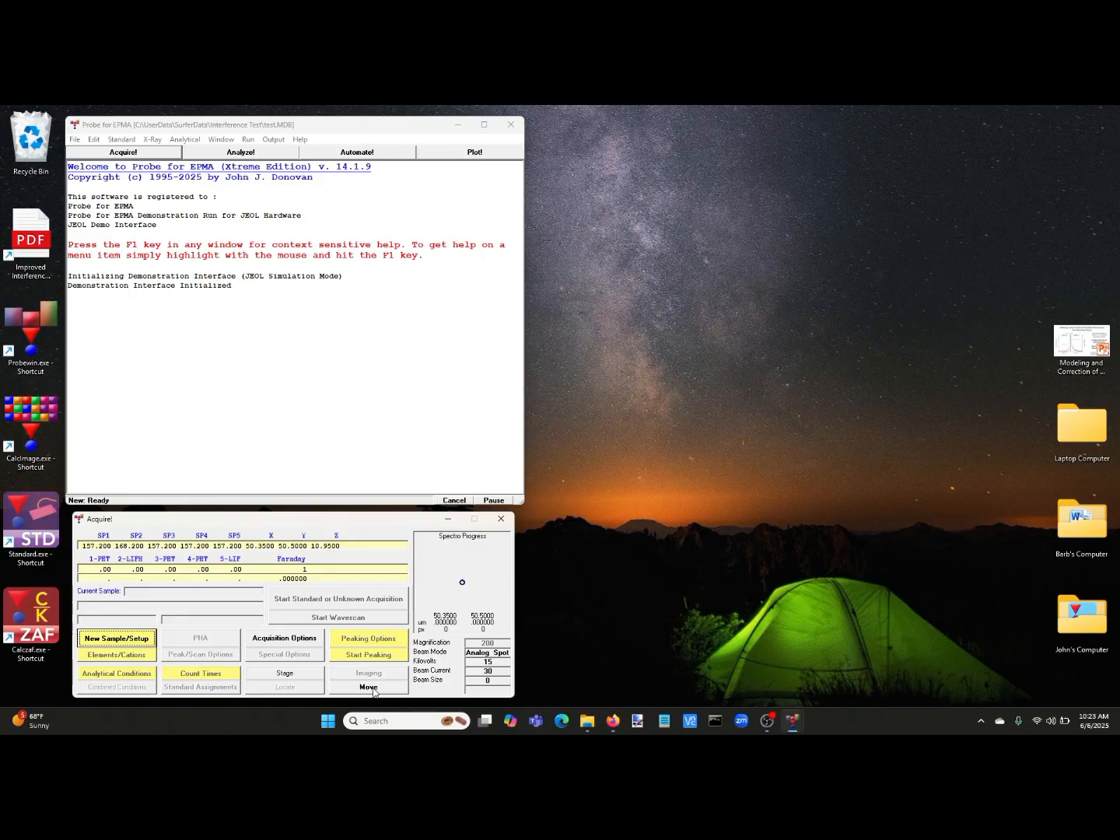
{"action": "left_click", "coordinate": [143, 641]}
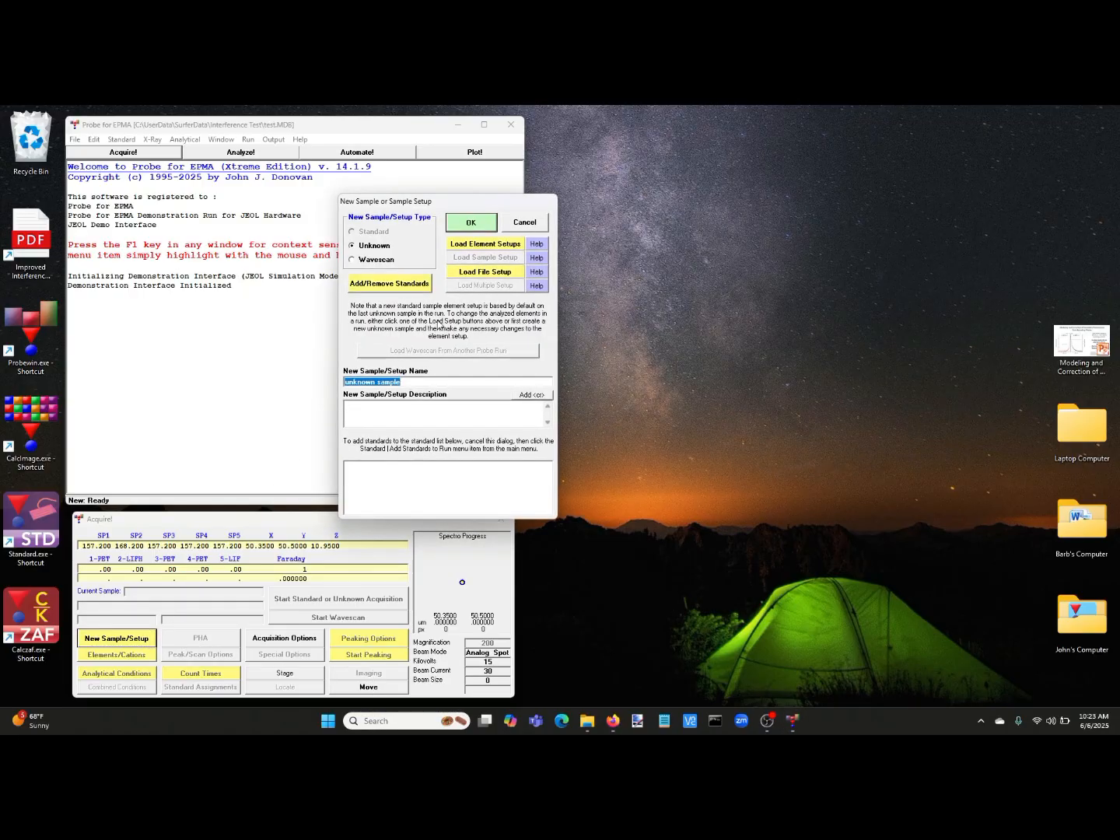
{"action": "left_click", "coordinate": [469, 225]}
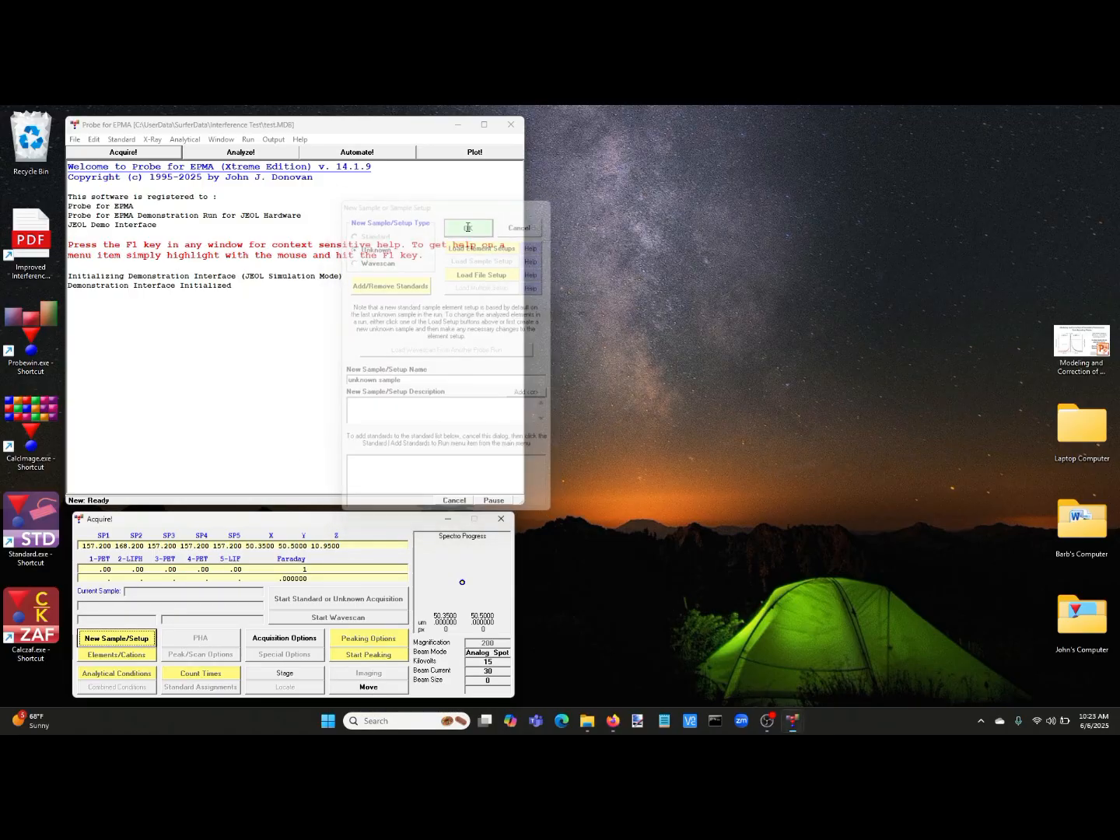
Step: Set the target positions of spectrometer 1 (PET) to Mo la and spectrometer 2 (LIFH) to Fe ka
{"action": "left_click", "coordinate": [373, 687]}
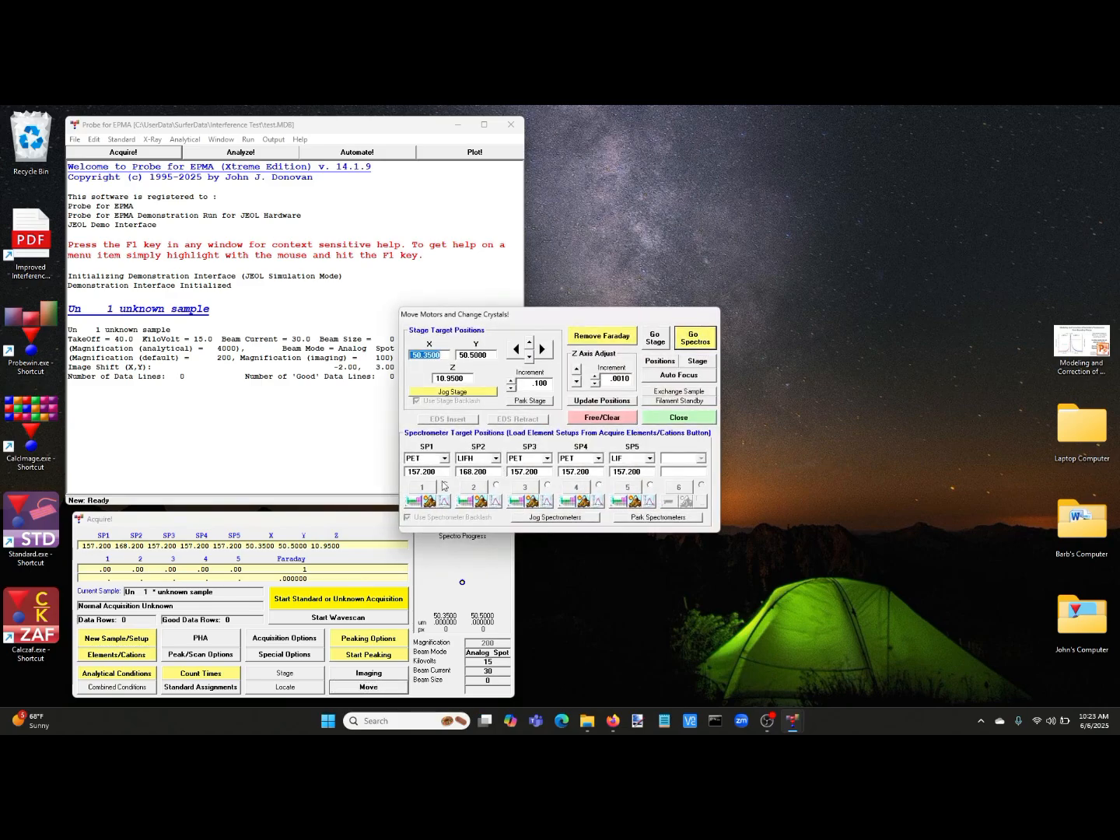
{"action": "left_click", "coordinate": [414, 502]}
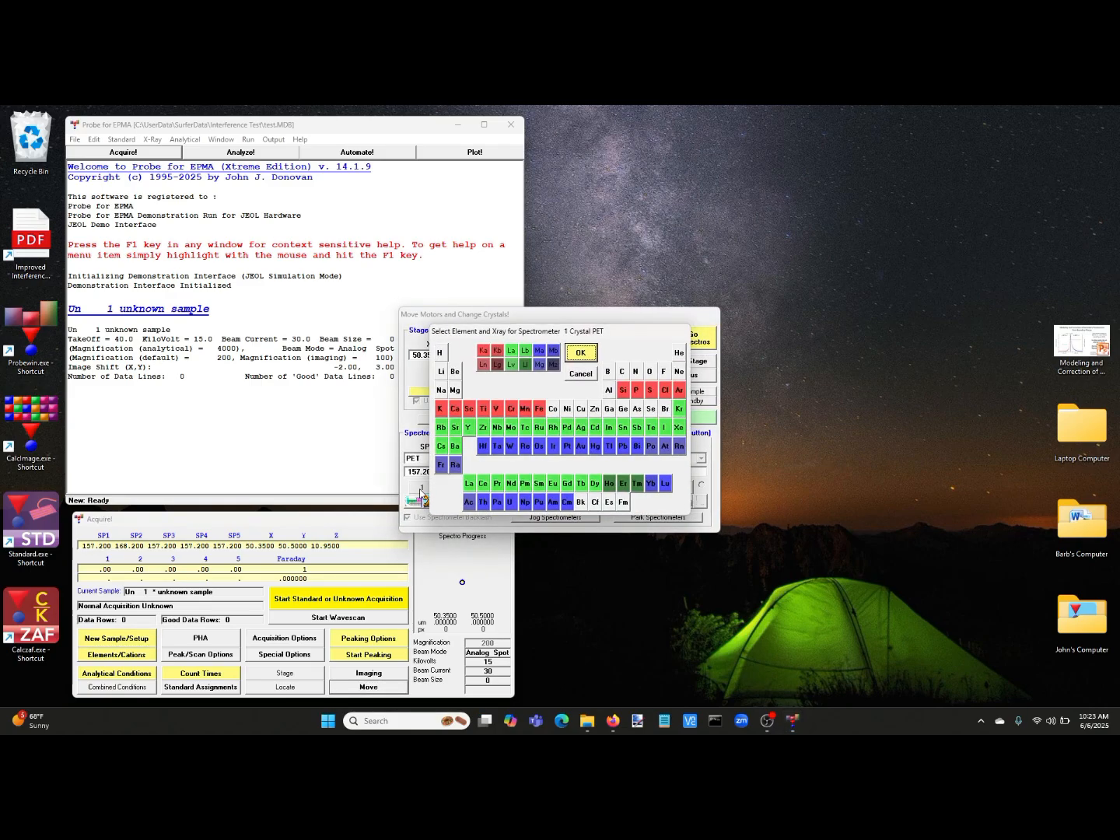
{"action": "left_click", "coordinate": [508, 430]}
{"action": "left_click", "coordinate": [581, 353]}
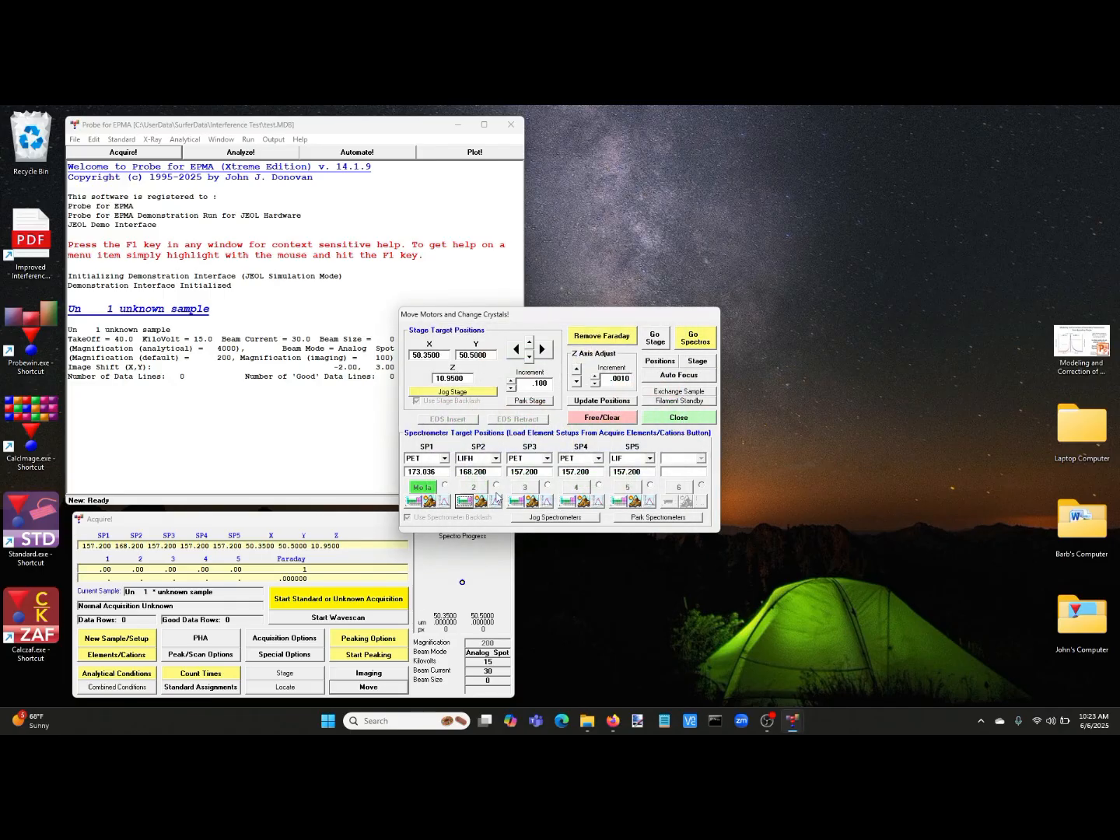
{"action": "left_click", "coordinate": [465, 501]}
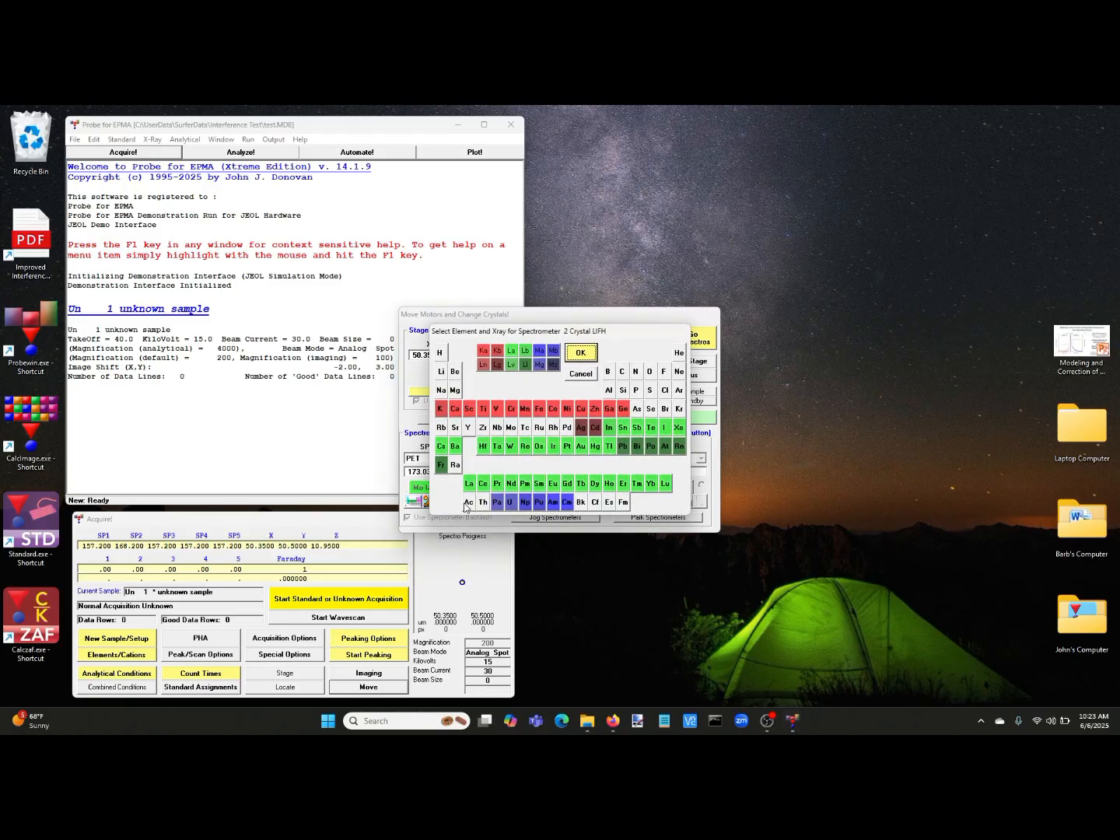
{"action": "left_click", "coordinate": [539, 409]}
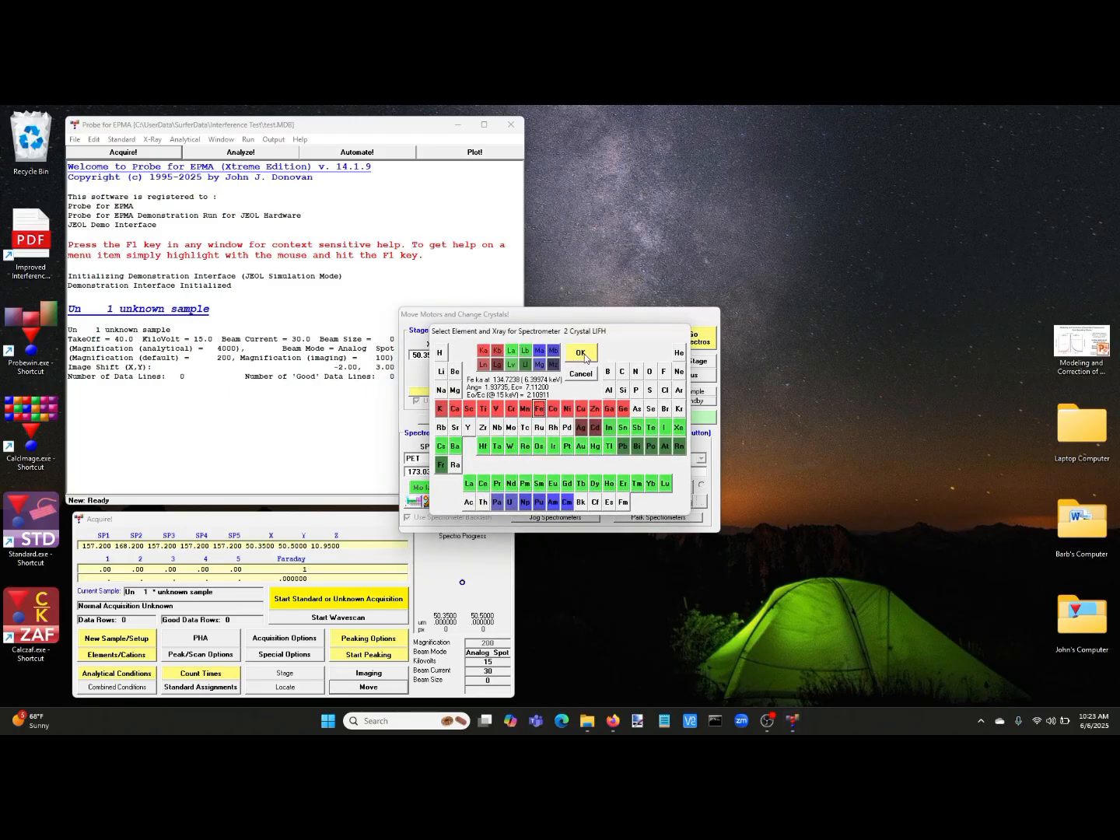
{"action": "left_click", "coordinate": [583, 354]}
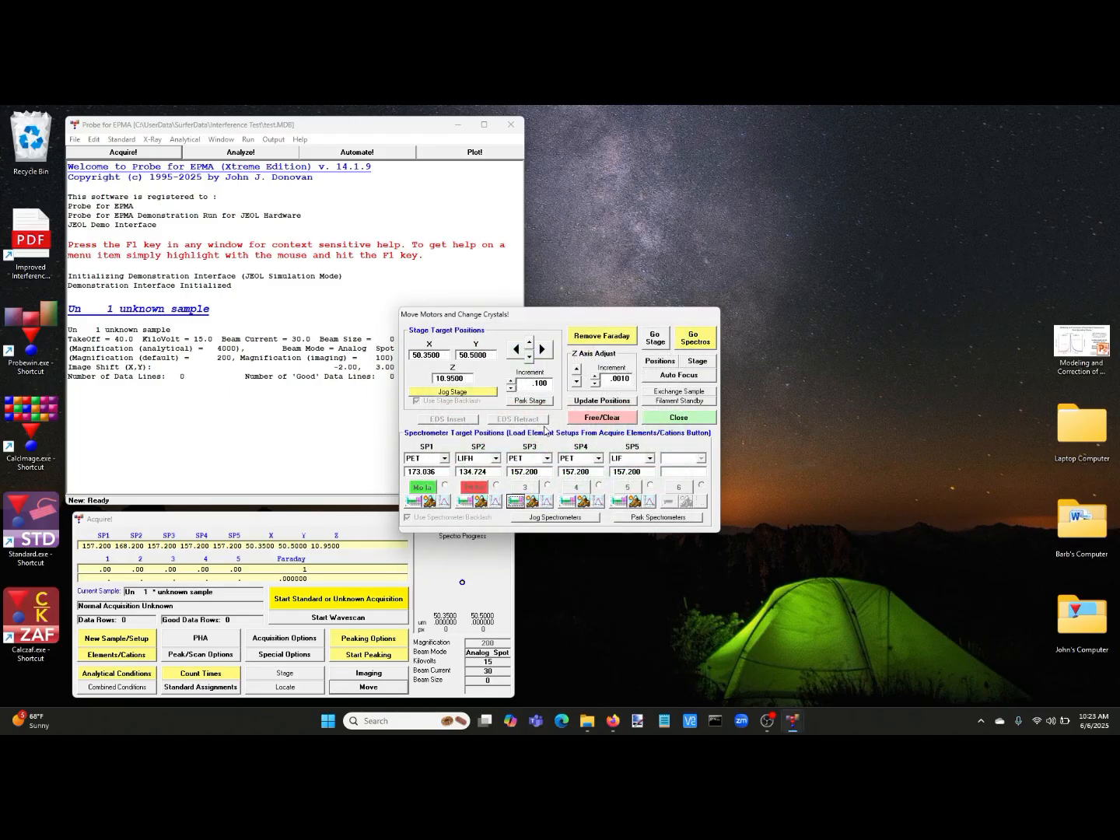
Step: Target S ka on spectrometer 3 (PET) and Cu ka on spectrometer 5 (LIF), and move the spectrometers to their target positions
{"action": "left_click", "coordinate": [515, 501]}
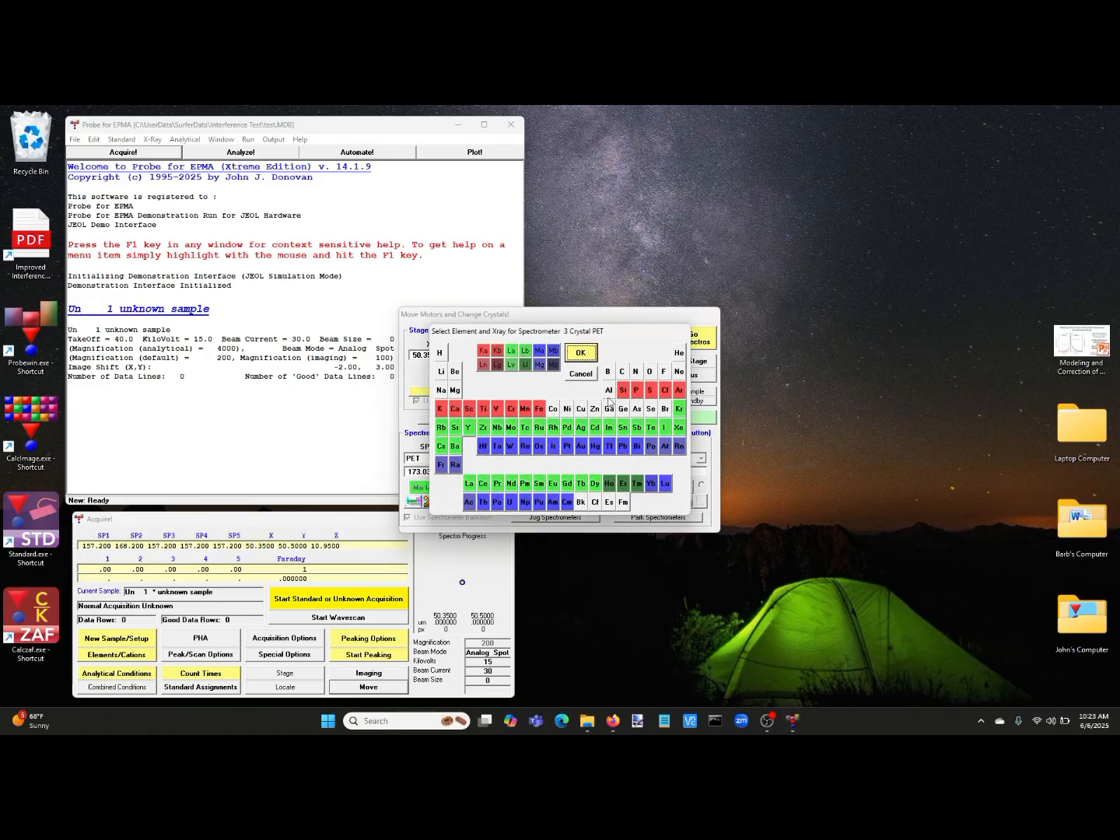
{"action": "left_click", "coordinate": [652, 390]}
{"action": "left_click", "coordinate": [583, 353]}
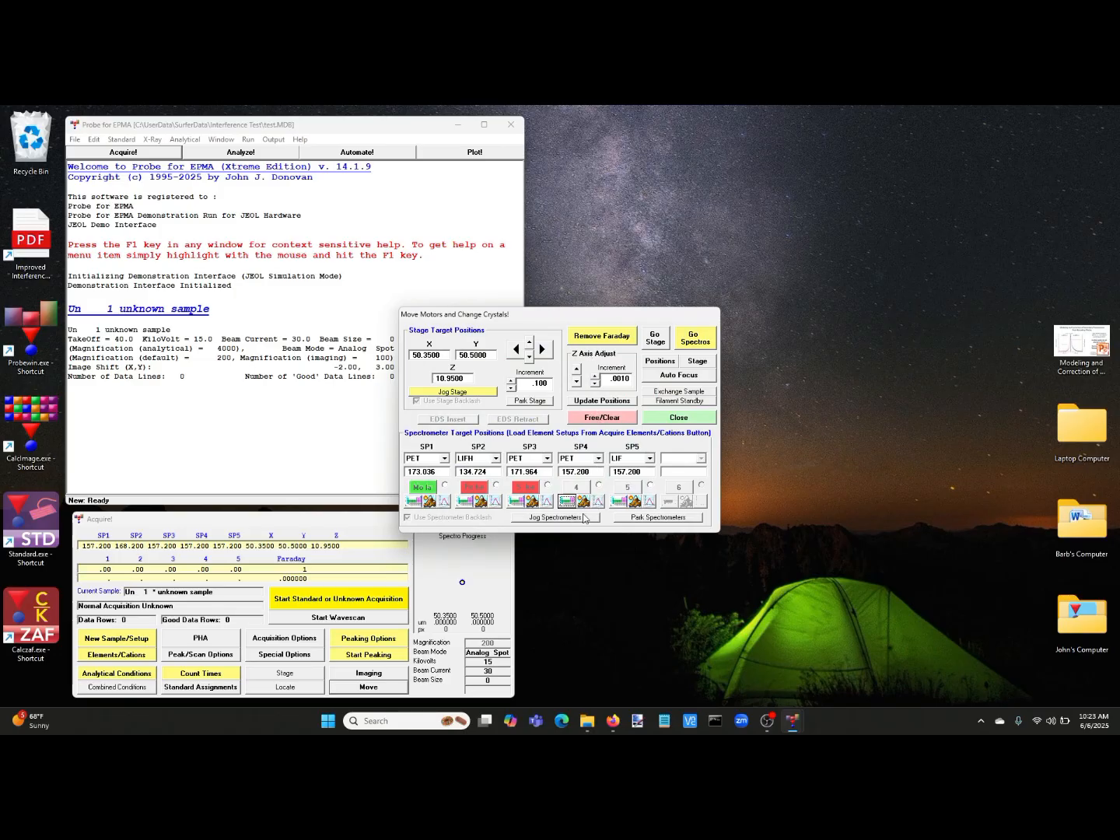
{"action": "left_click", "coordinate": [566, 502]}
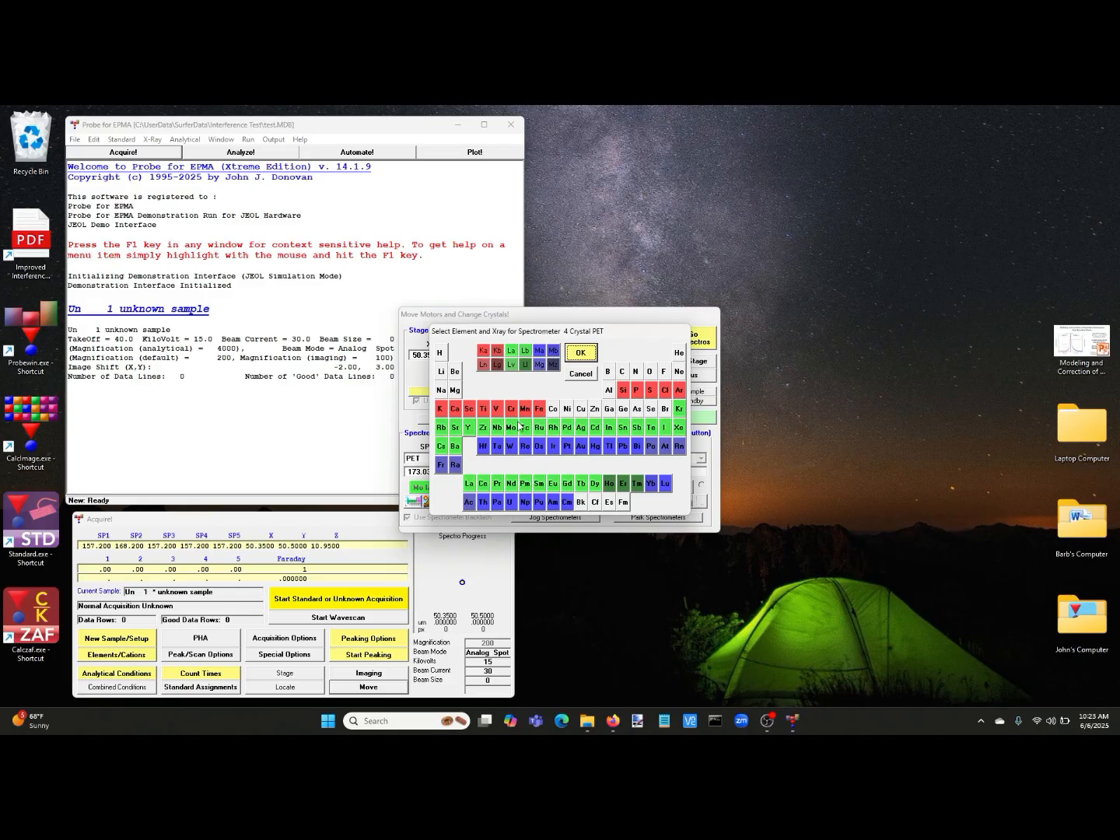
{"action": "left_click", "coordinate": [589, 374]}
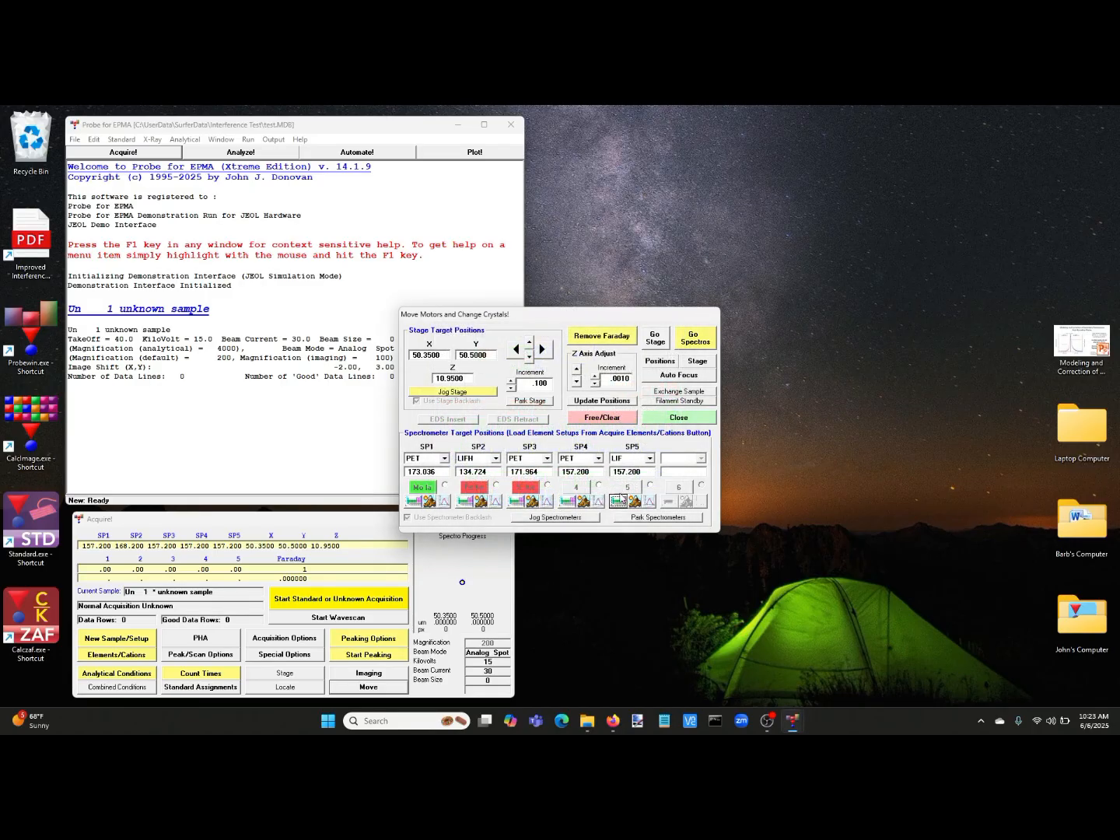
{"action": "left_click", "coordinate": [619, 500]}
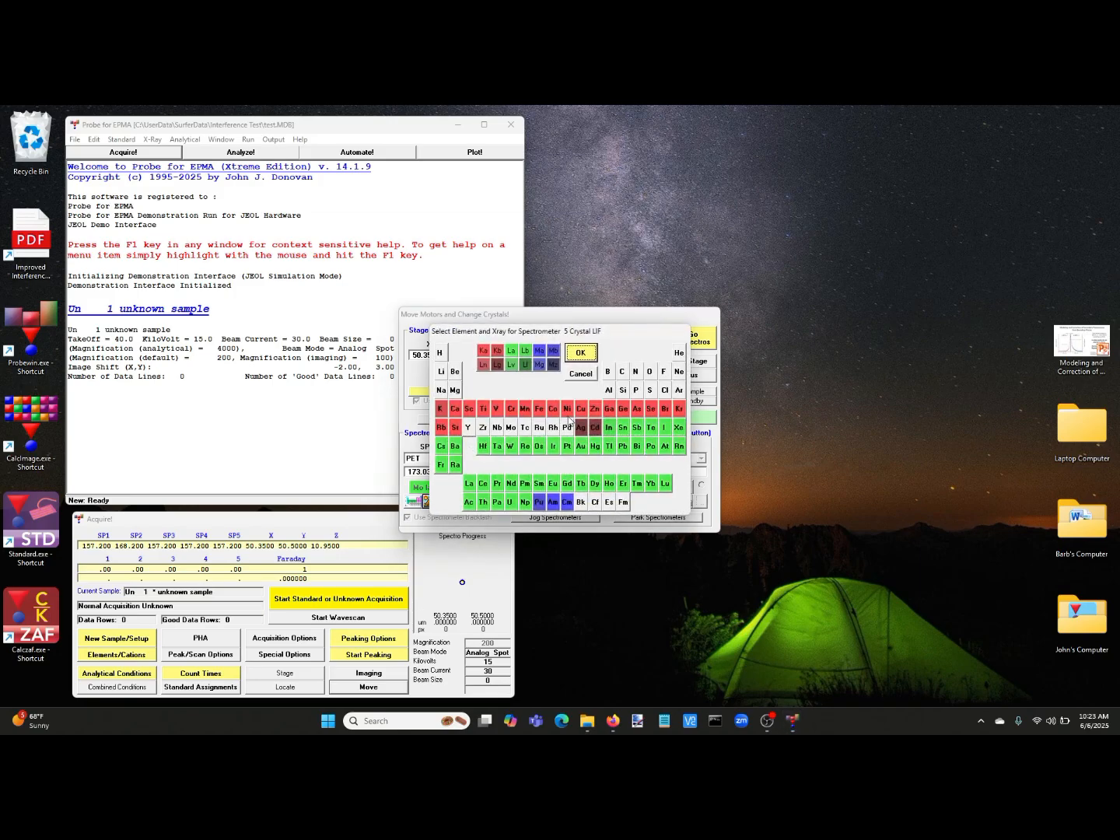
{"action": "left_click", "coordinate": [583, 354]}
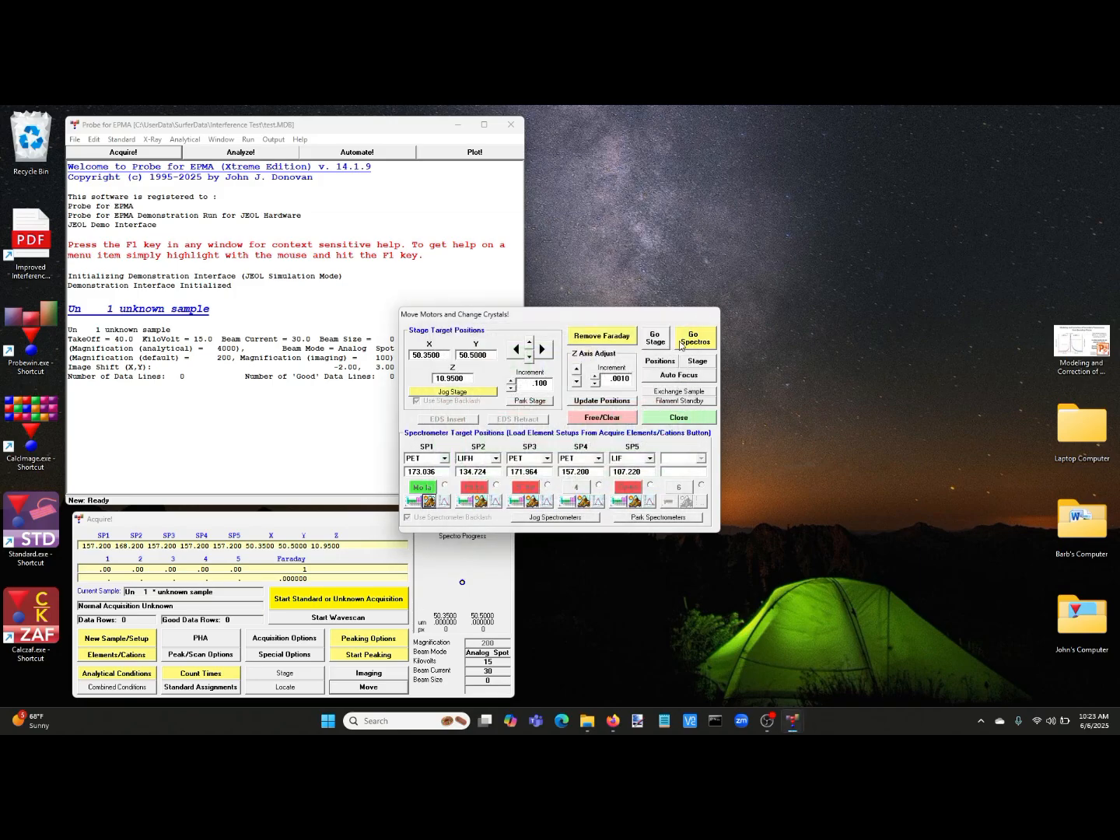
{"action": "left_click", "coordinate": [680, 345]}
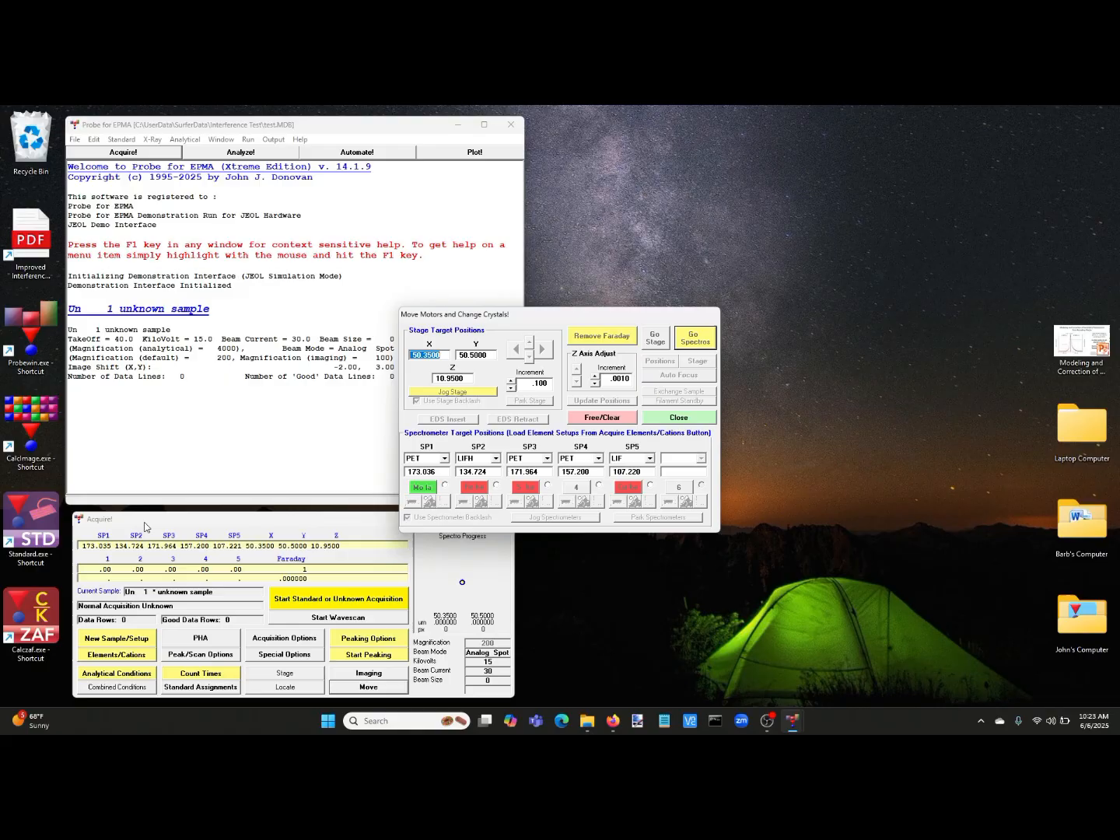
{"action": "left_click", "coordinate": [676, 418]}
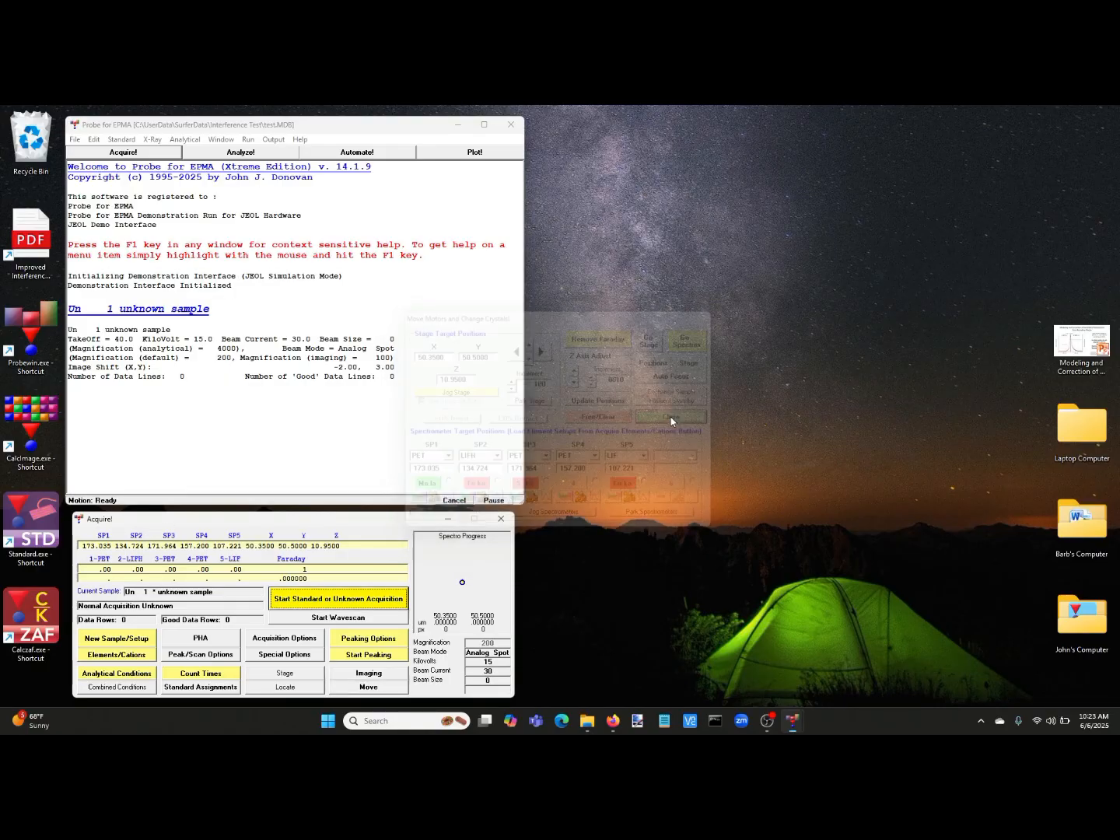
Step: Add Mo la on spectrometer 1 and Fe ka on spectrometer 2 to the unknown sample's elements from the current spectrometer setup
{"action": "left_click", "coordinate": [144, 656]}
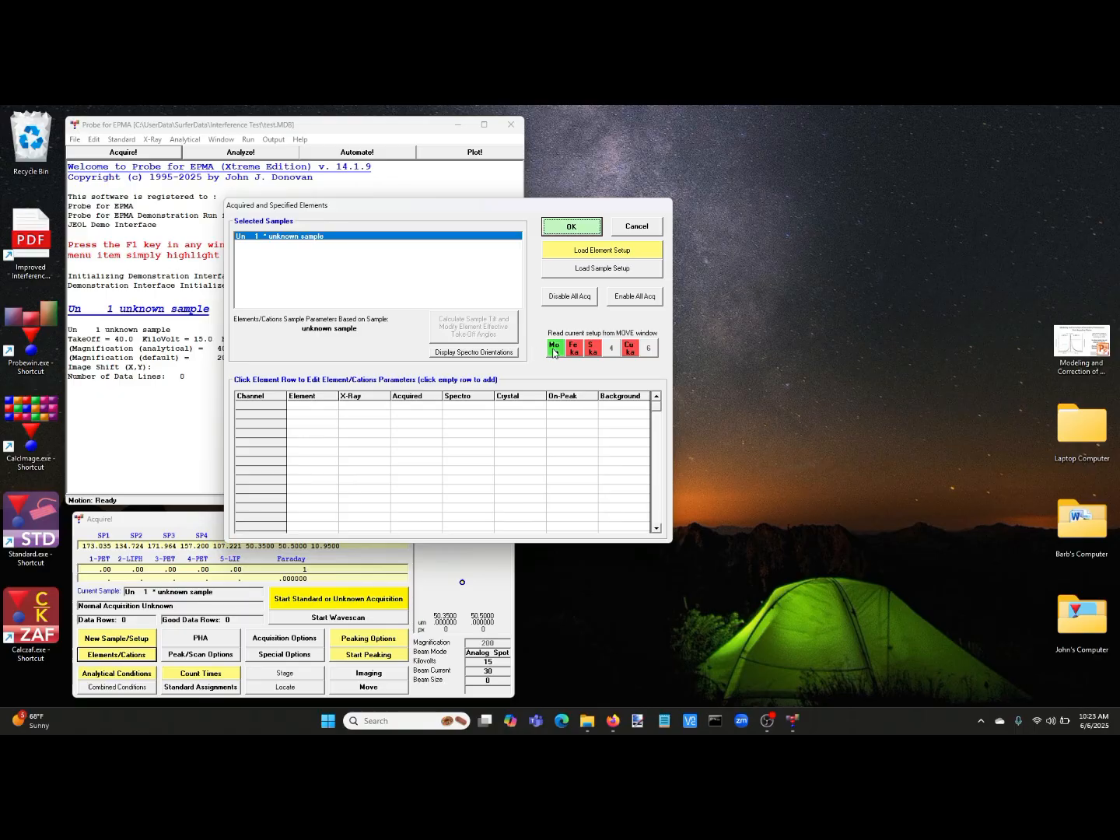
{"action": "left_click", "coordinate": [554, 349]}
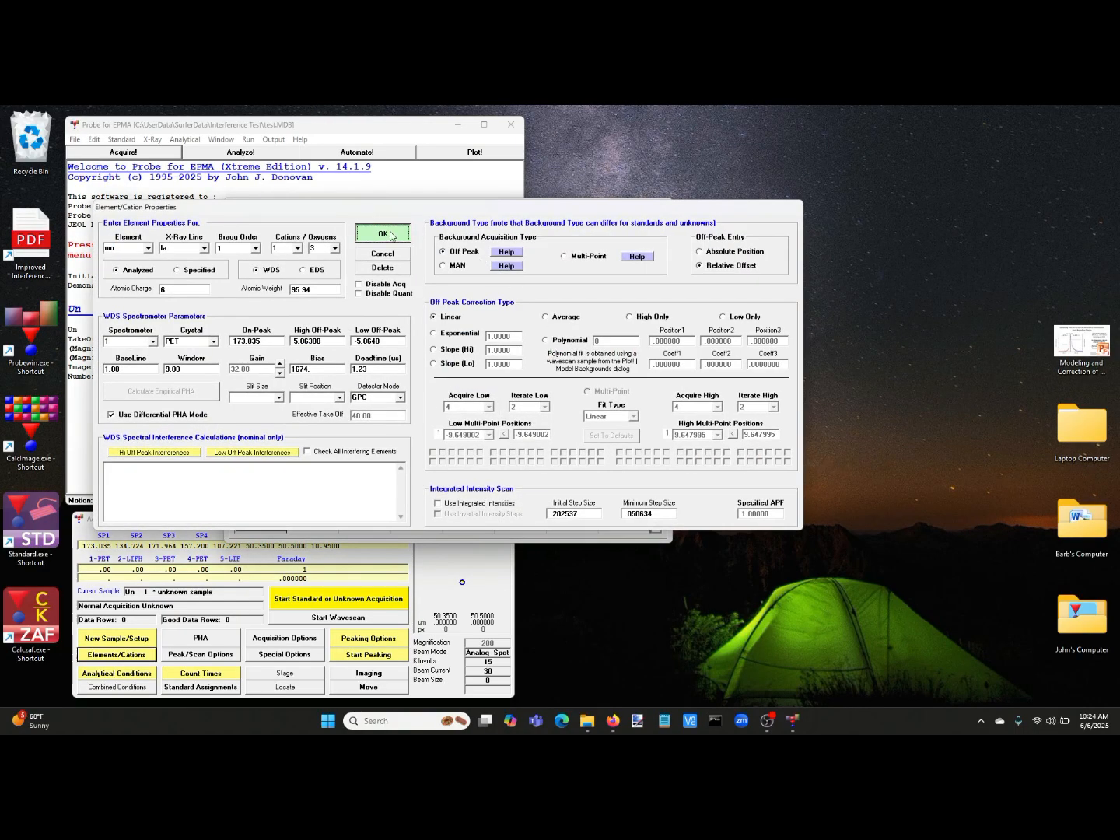
{"action": "left_click", "coordinate": [383, 234]}
{"action": "left_click", "coordinate": [575, 348]}
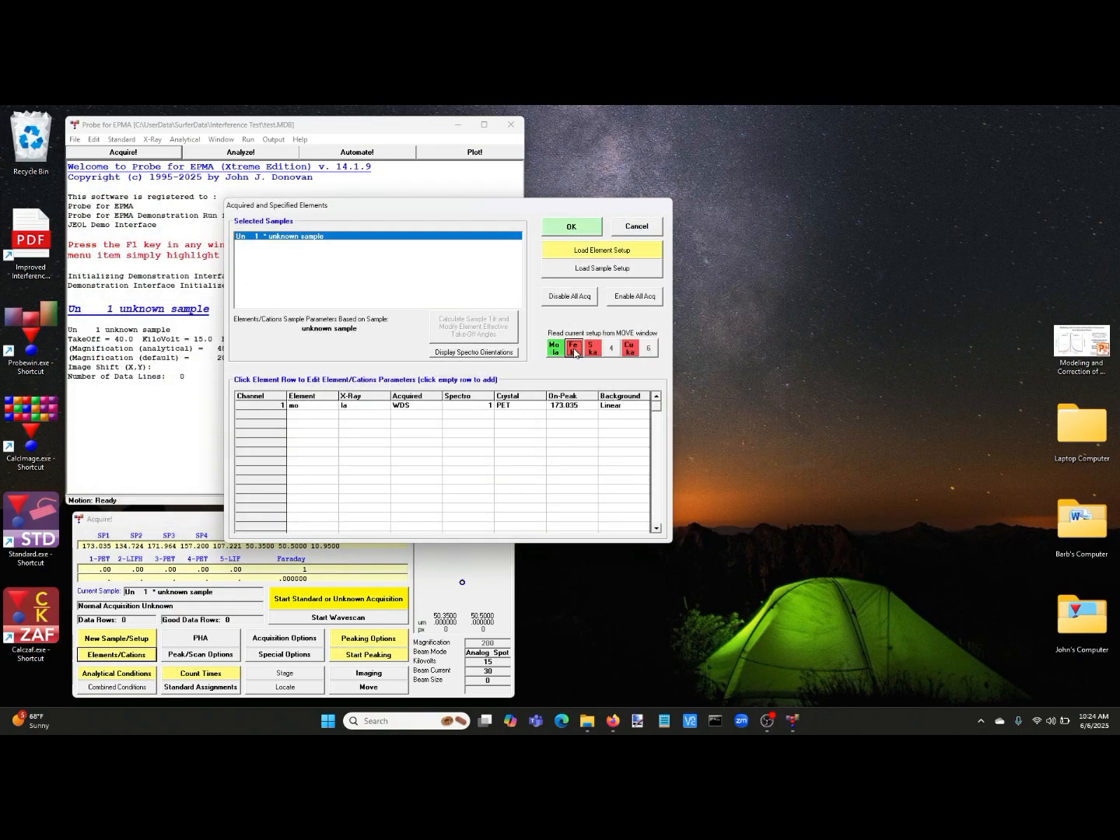
{"action": "left_click", "coordinate": [396, 237]}
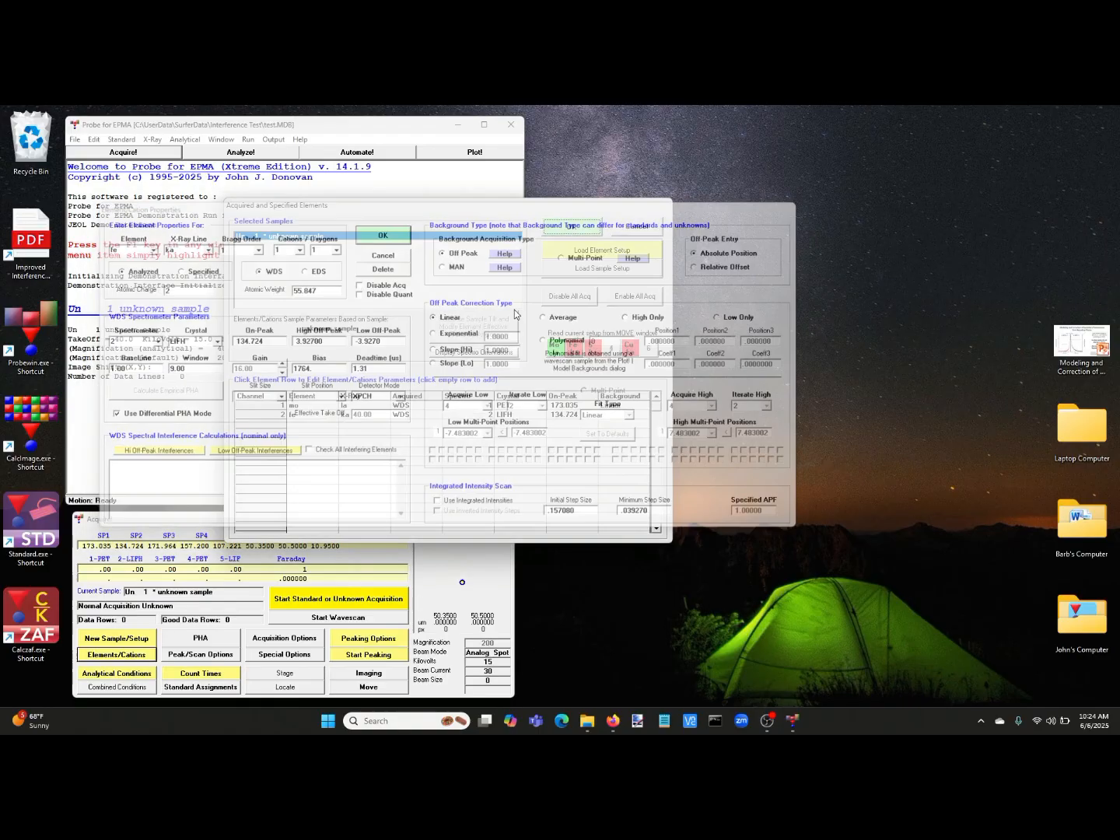
Step: Add S ka on spectrometer 3 and Cu ka on spectrometer 5 to the sample's elements and accept the element setup
{"action": "left_click", "coordinate": [593, 348]}
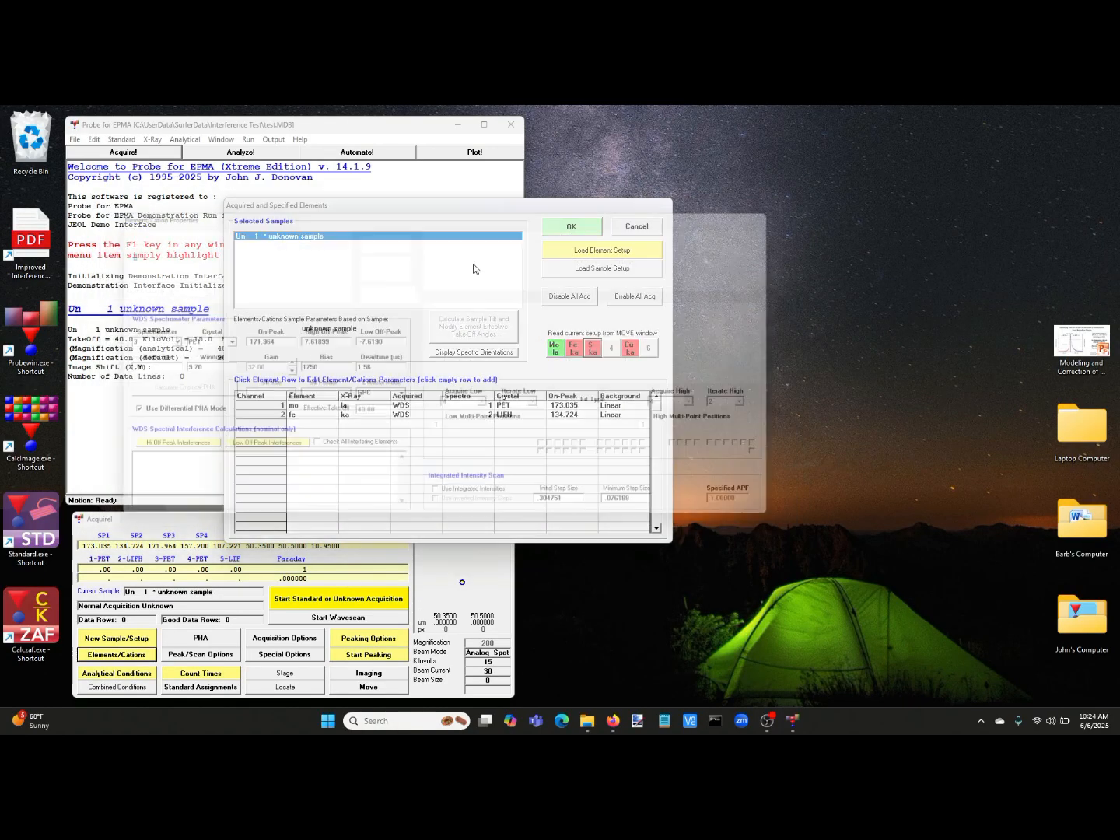
{"action": "left_click", "coordinate": [391, 235]}
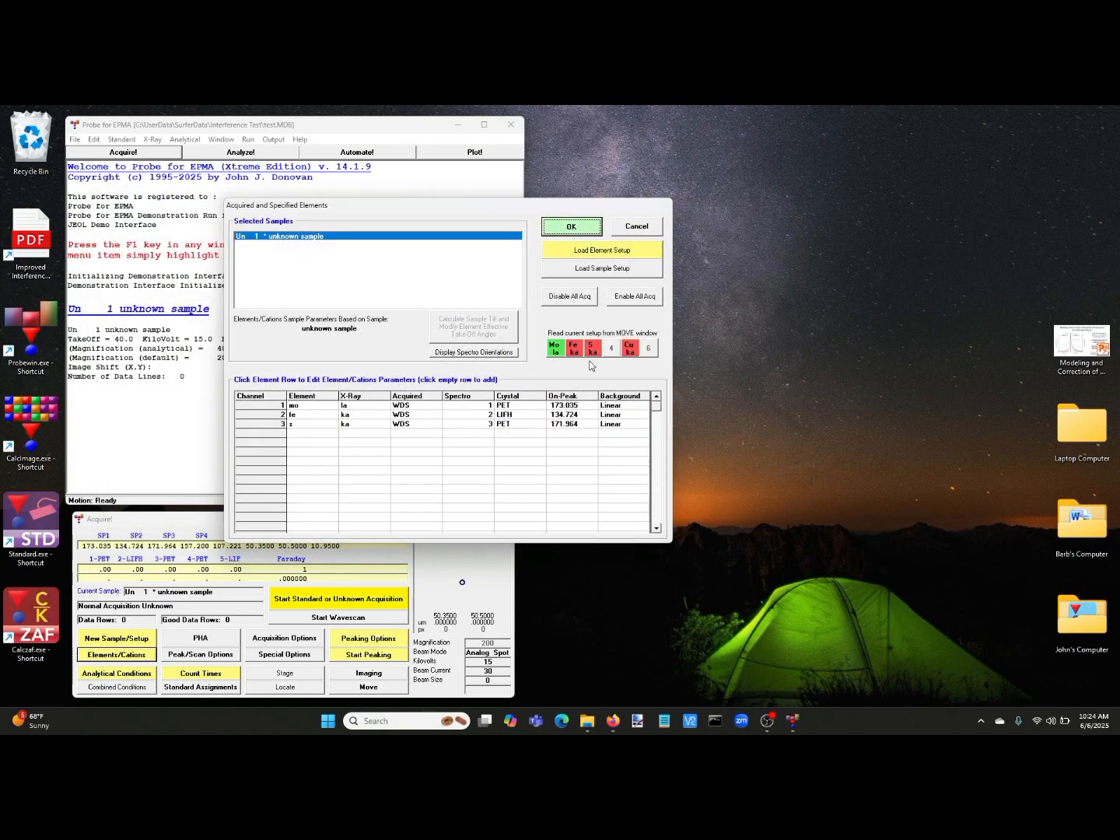
{"action": "left_click", "coordinate": [632, 350]}
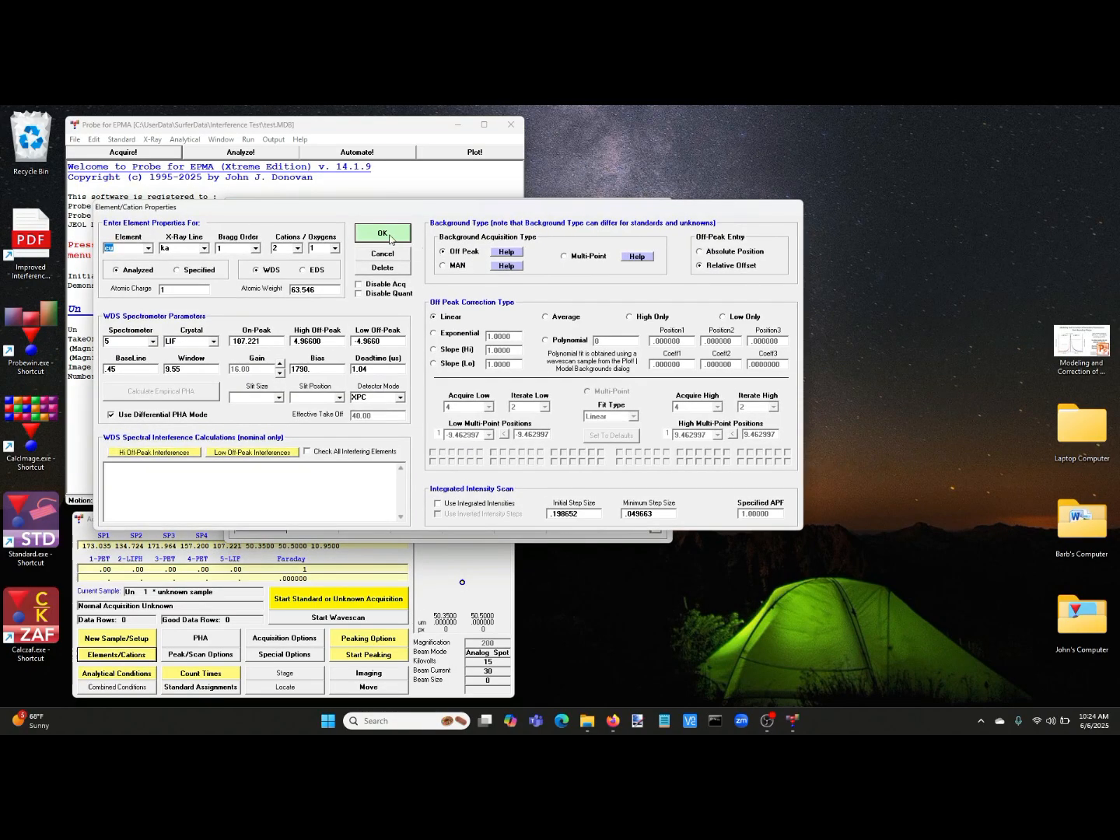
{"action": "left_click", "coordinate": [391, 235]}
{"action": "left_click", "coordinate": [553, 227]}
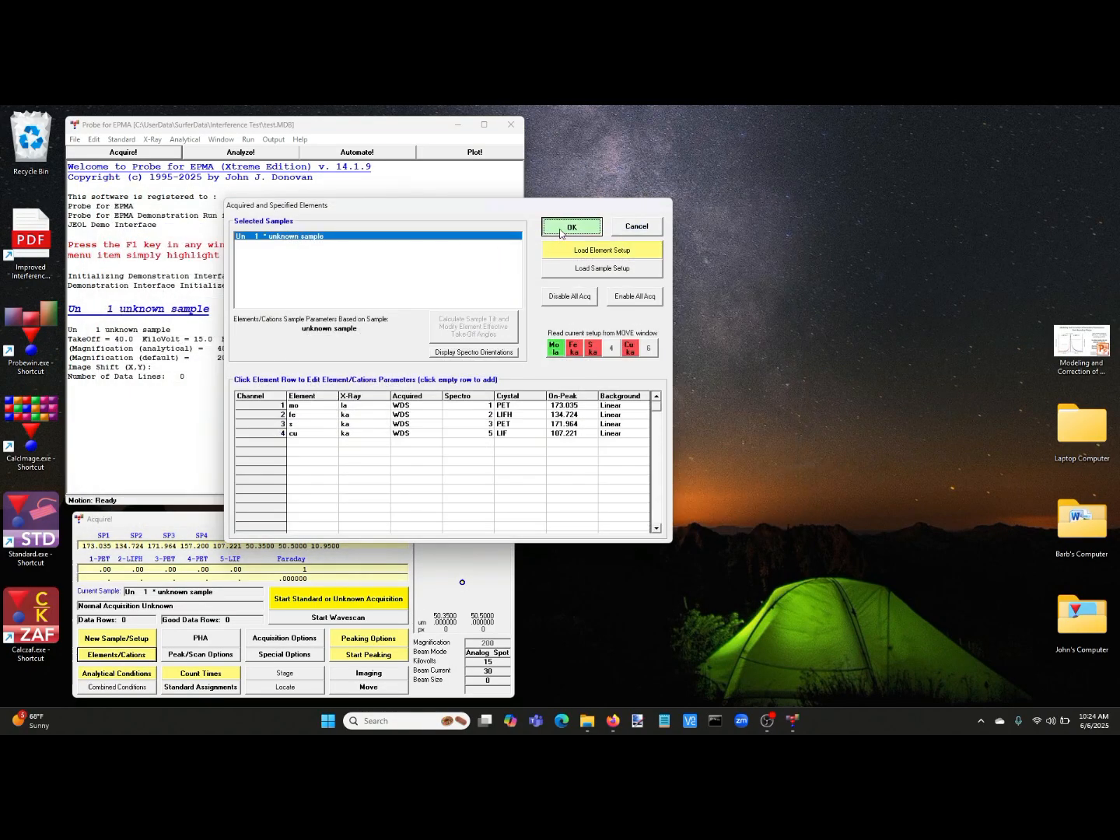
{"action": "scroll", "coordinate": [257, 374], "scroll_direction": "up", "scroll_amount": 4}
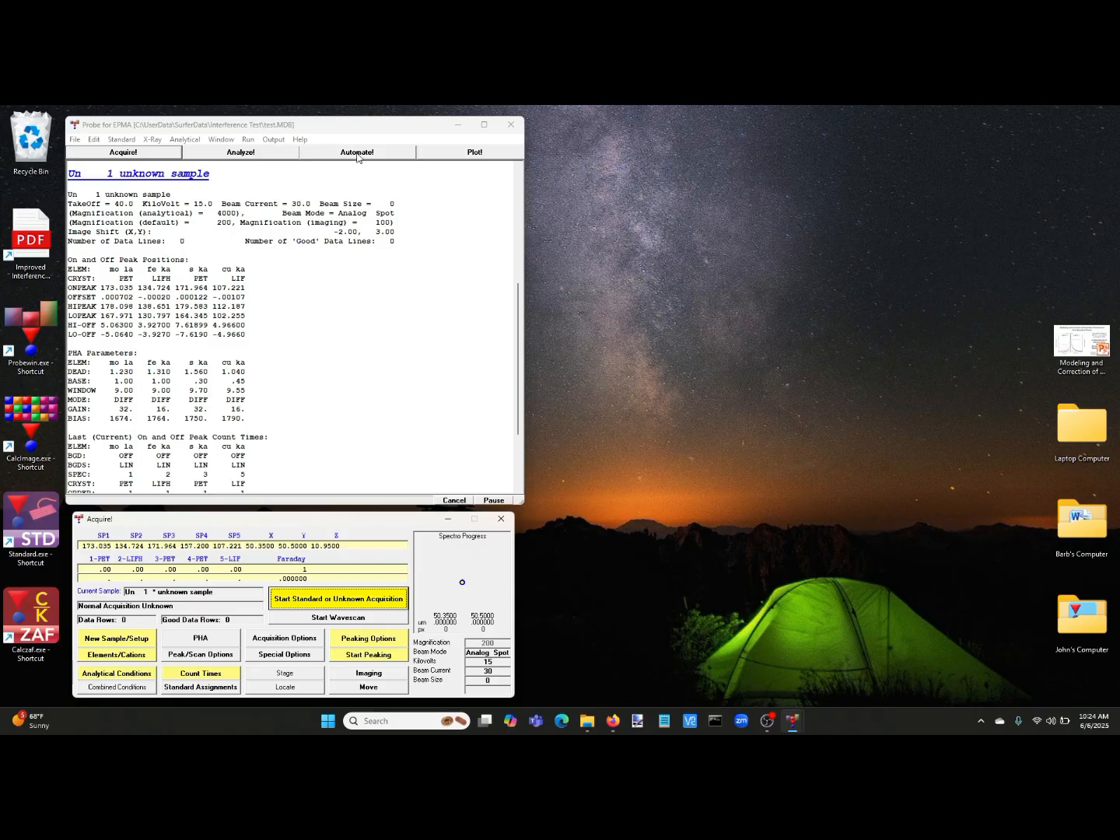
Step: From the automation position digitizing, add standard 526 Iron metal to the run and remove the 527 Cobalt metal standard
{"action": "left_click", "coordinate": [357, 154]}
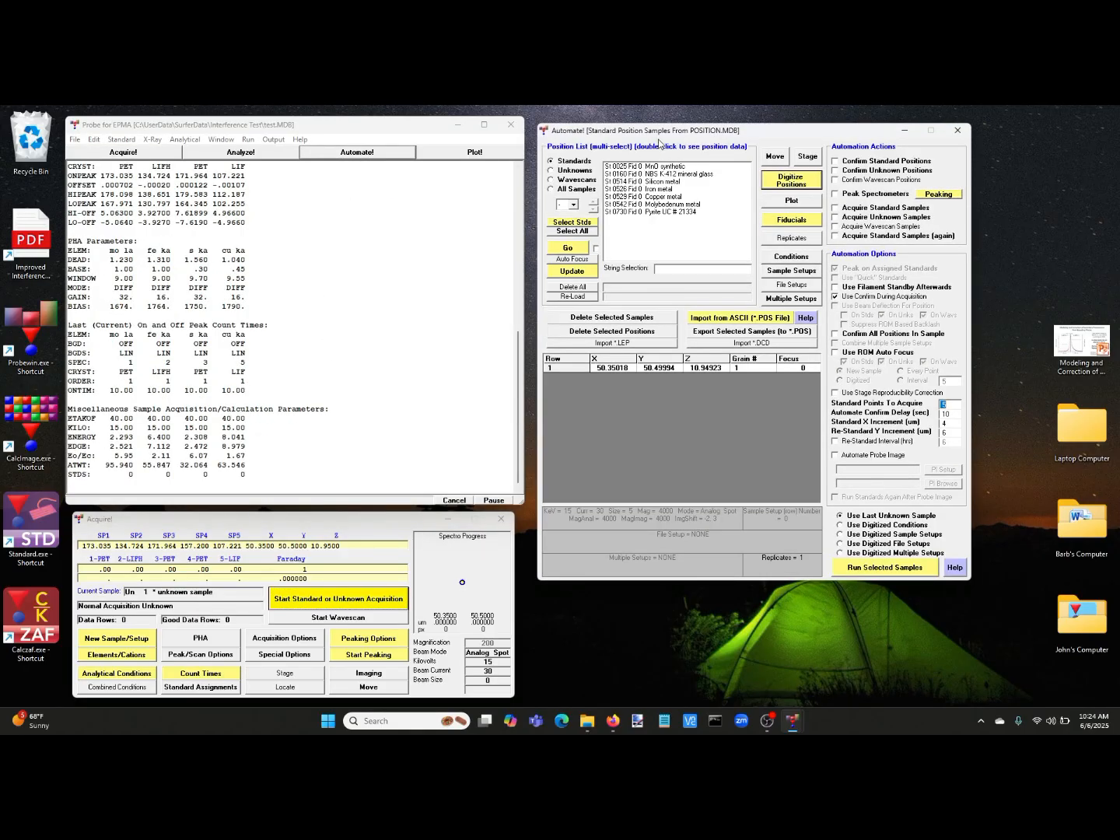
{"action": "left_click_drag", "start_coordinate": [654, 131], "coordinate": [667, 124]}
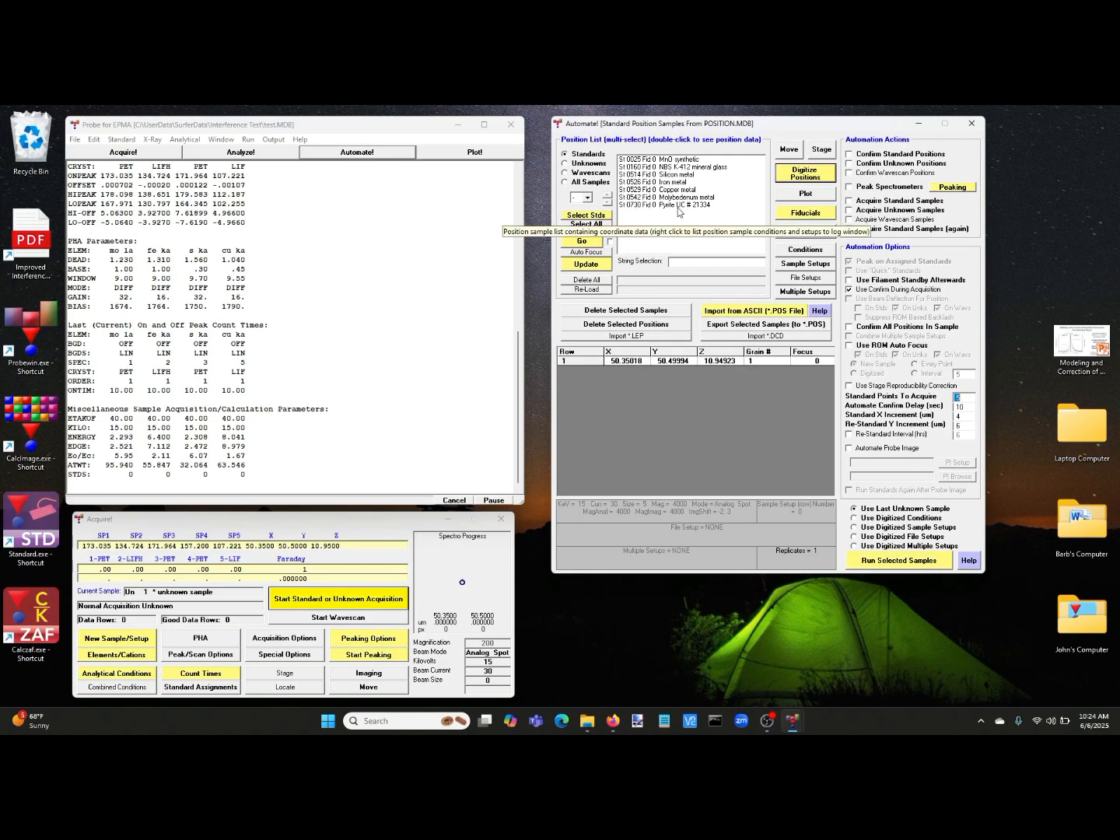
{"action": "left_click", "coordinate": [787, 178]}
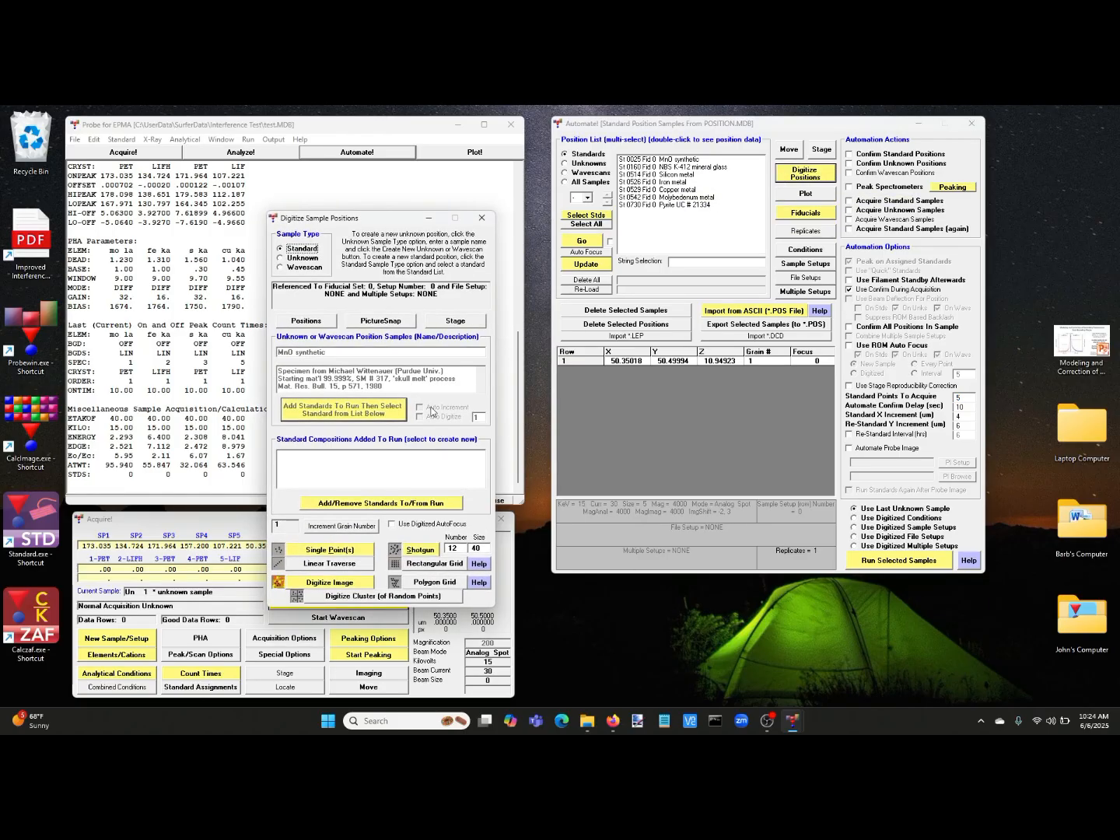
{"action": "left_click", "coordinate": [371, 503]}
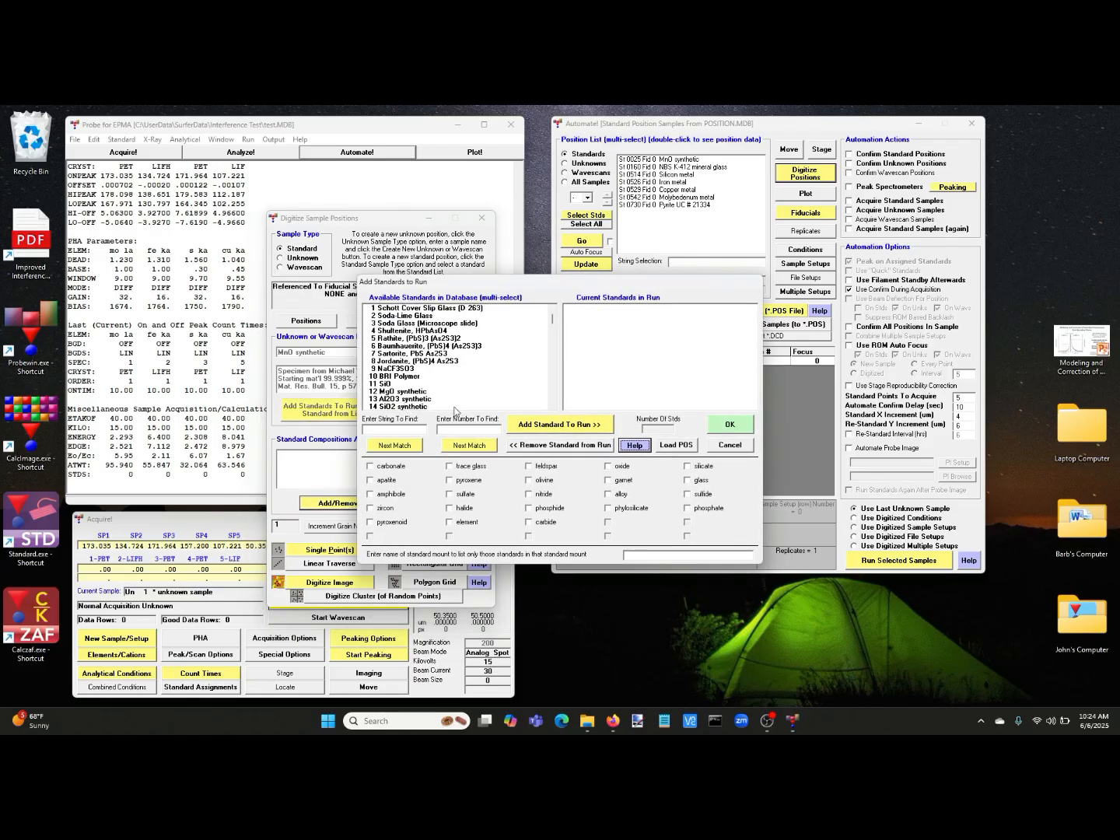
{"action": "scroll", "coordinate": [550, 392], "scroll_direction": "down", "scroll_amount": 8}
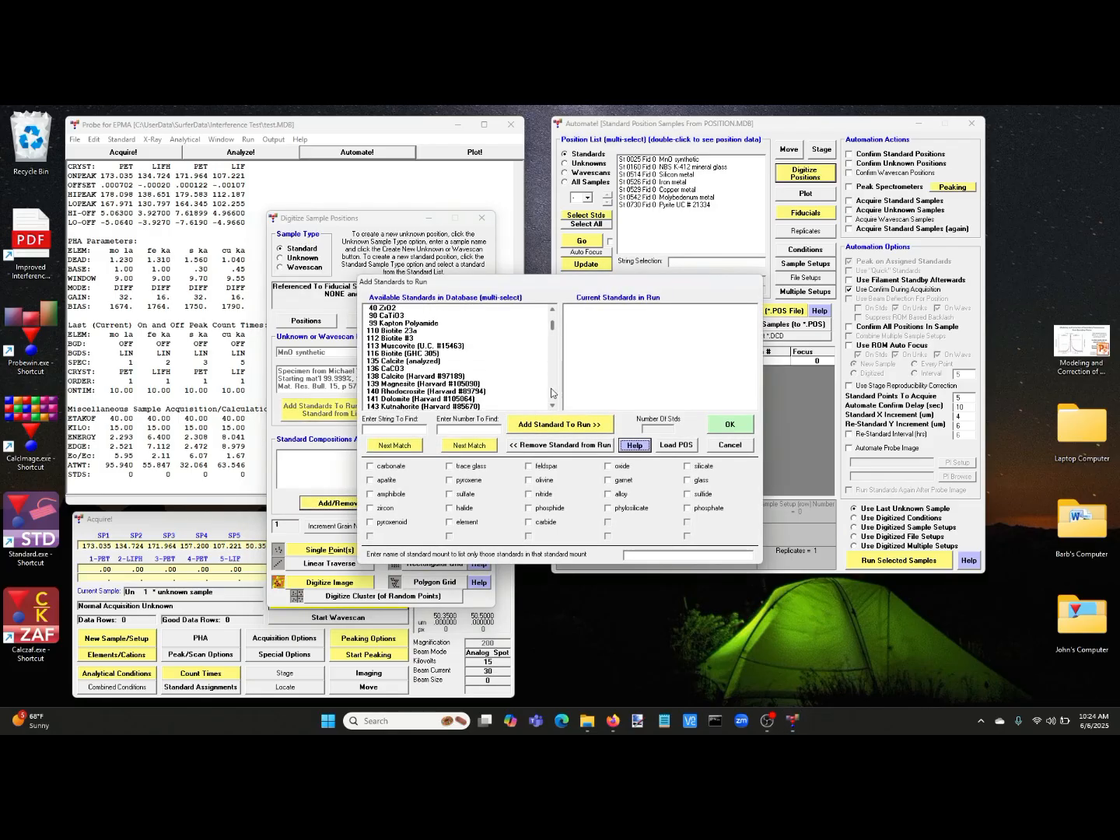
{"action": "scroll", "coordinate": [550, 393], "scroll_direction": "down", "scroll_amount": 10}
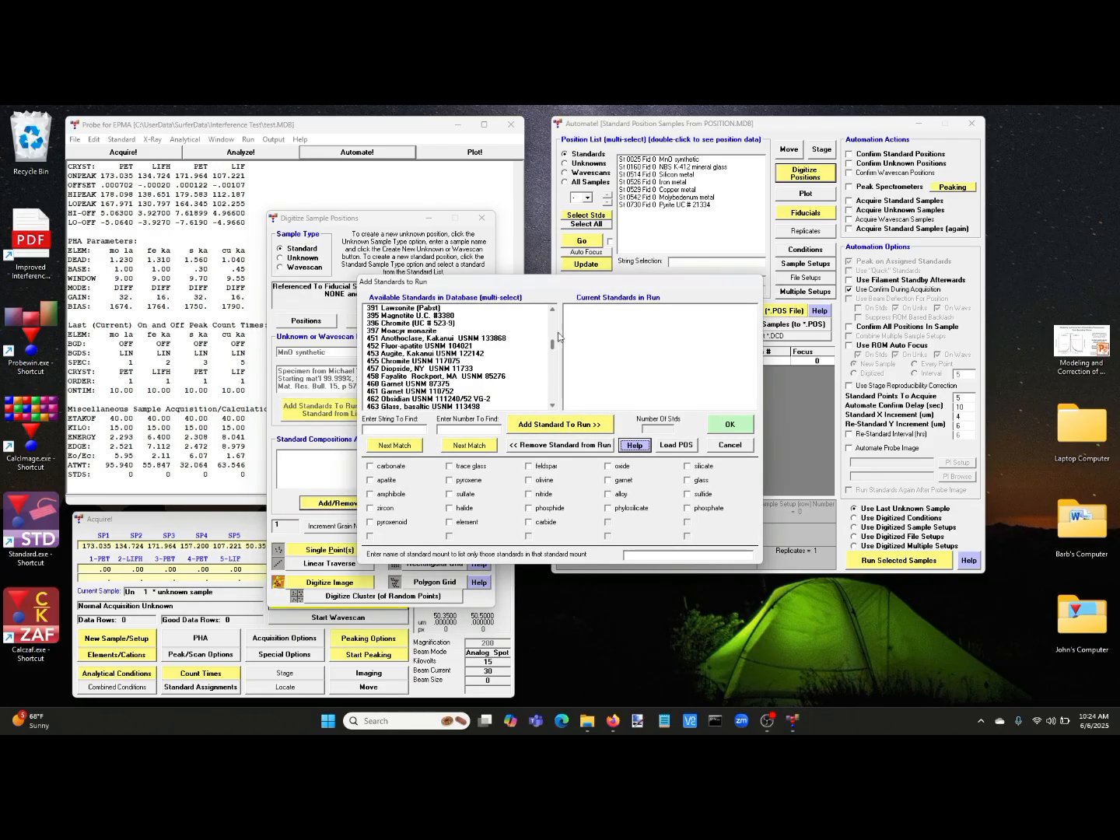
{"action": "scroll", "coordinate": [552, 385], "scroll_direction": "down", "scroll_amount": 3}
{"action": "scroll", "coordinate": [551, 390], "scroll_direction": "down", "scroll_amount": 3}
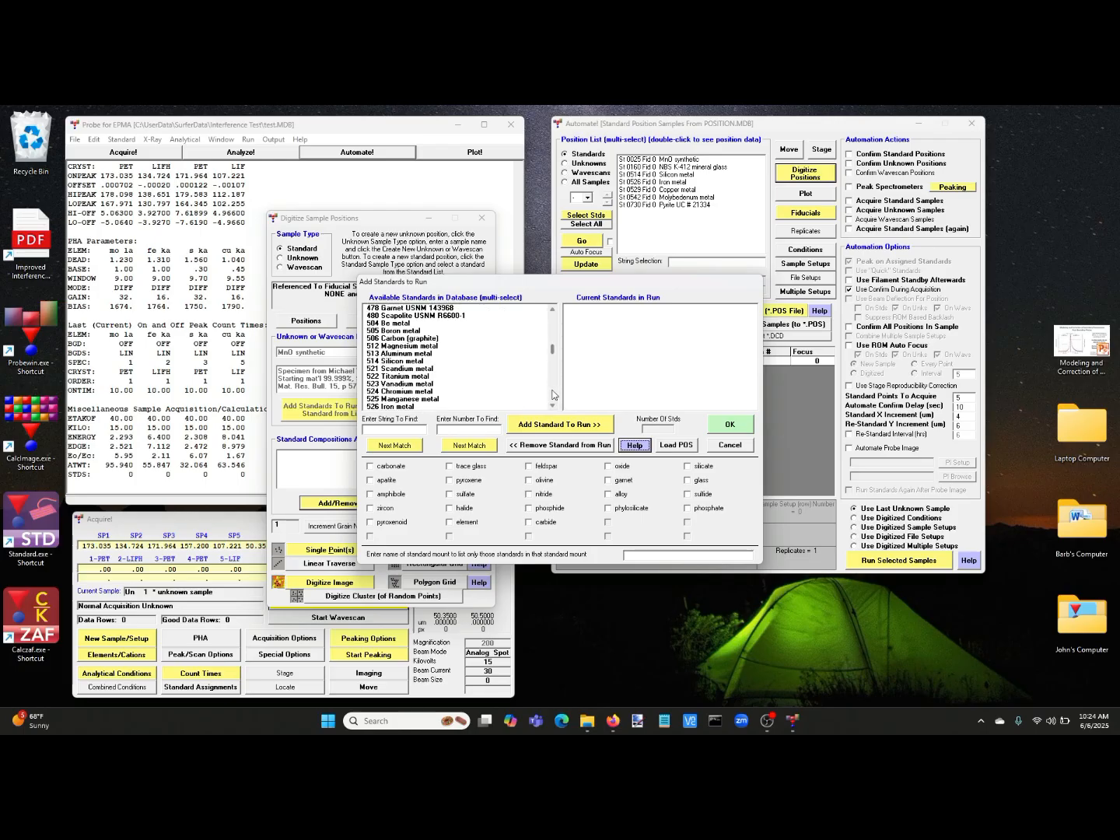
{"action": "double_click", "coordinate": [448, 408]}
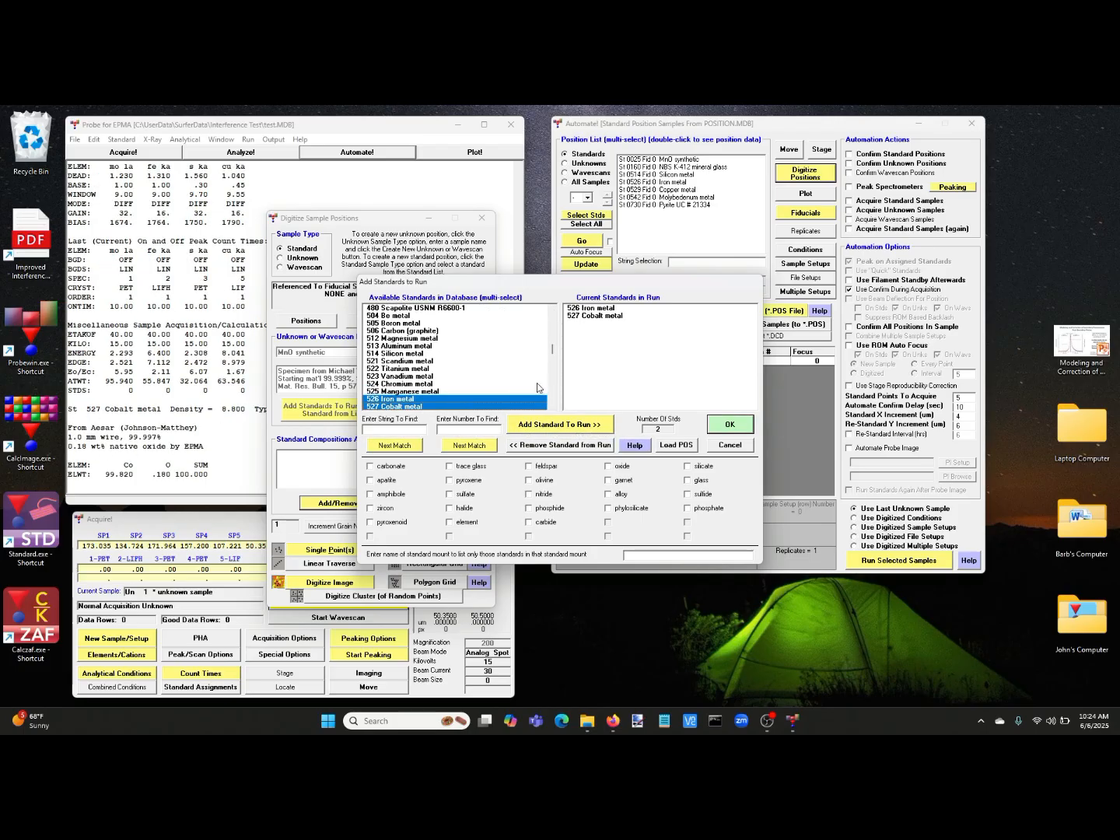
{"action": "left_click", "coordinate": [587, 316]}
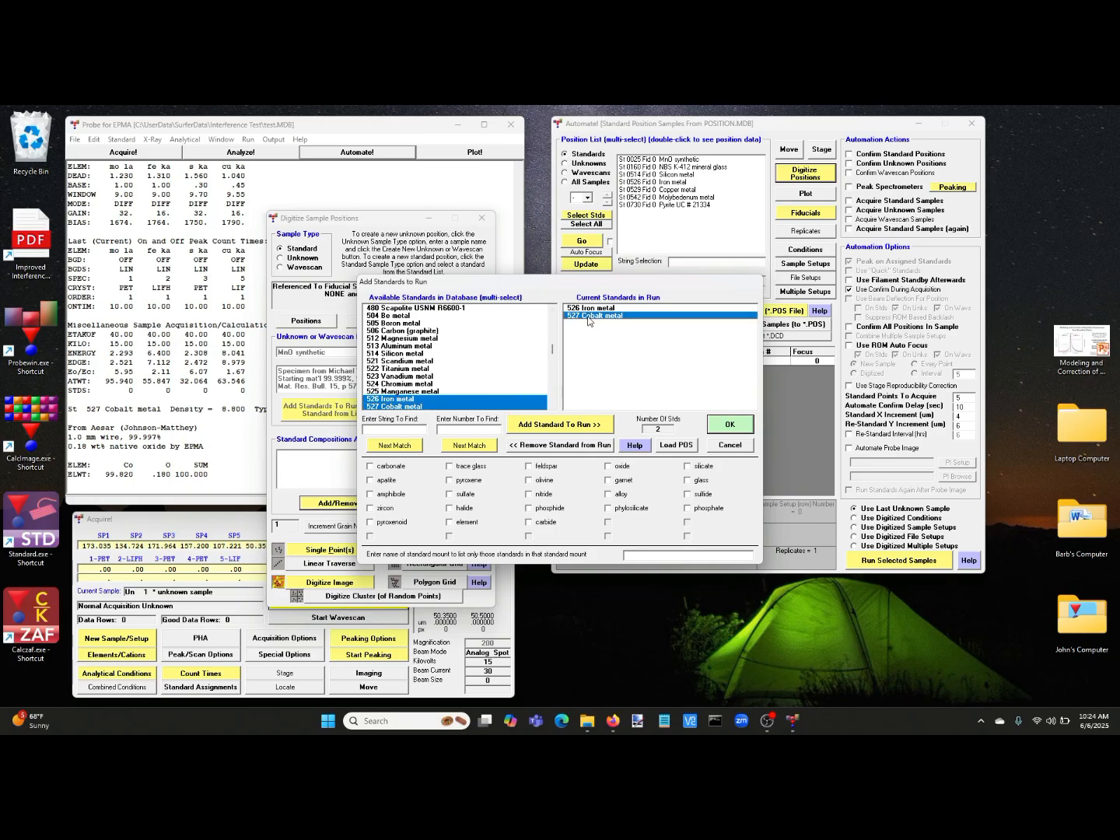
{"action": "left_click", "coordinate": [564, 445]}
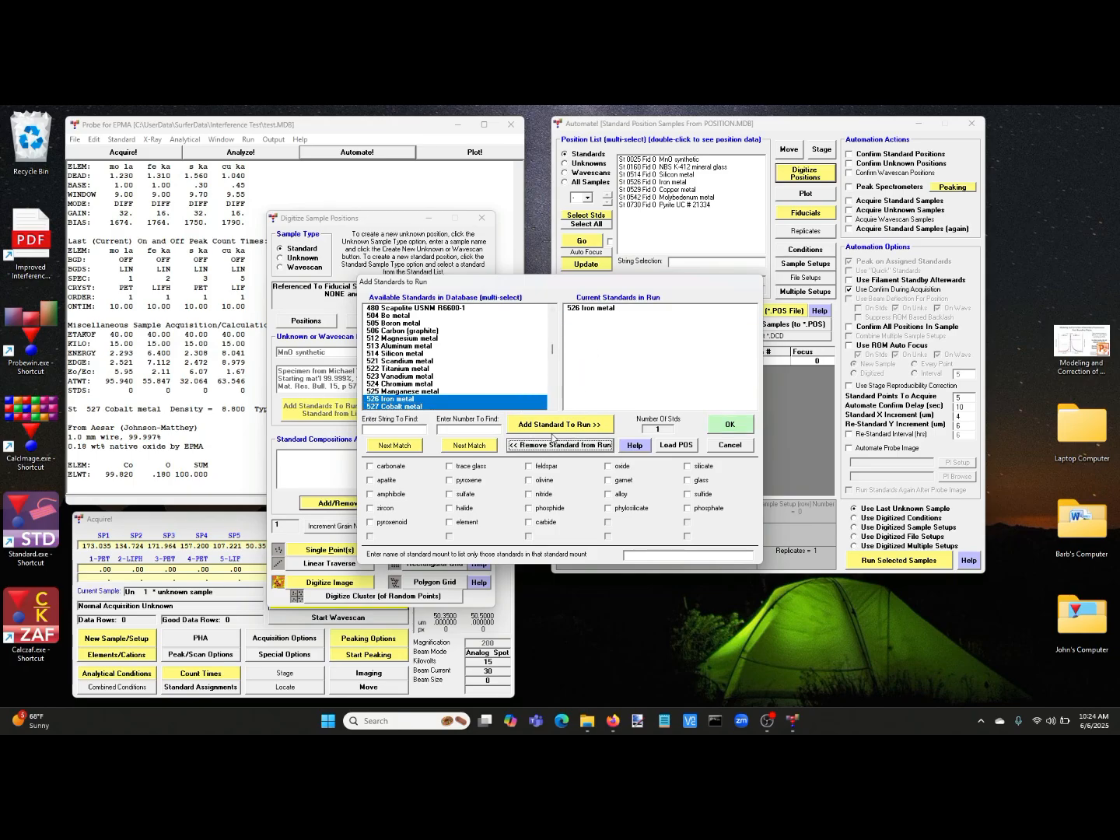
Step: Add the standards 529 Copper metal, 542 Molybdenum metal and 730 Pyrite UC # 21334 to the run and accept the list
{"action": "left_click", "coordinate": [552, 395]}
{"action": "double_click", "coordinate": [423, 323]}
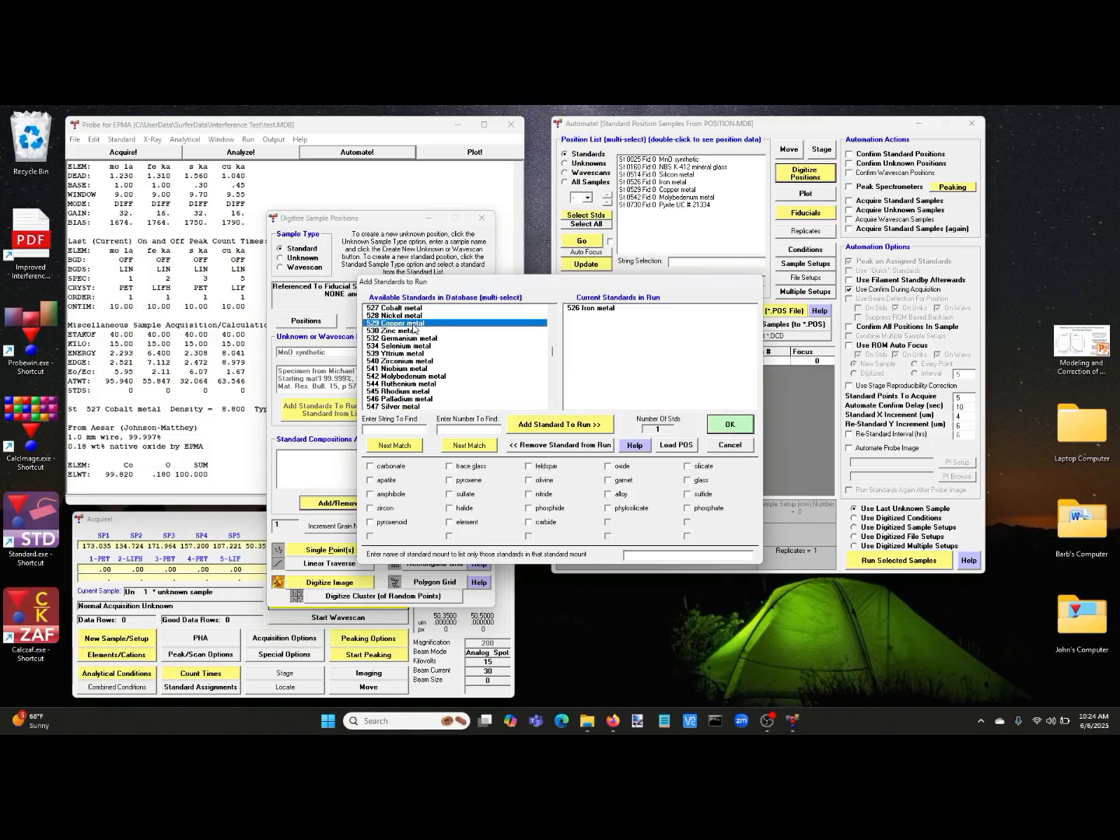
{"action": "double_click", "coordinate": [420, 377]}
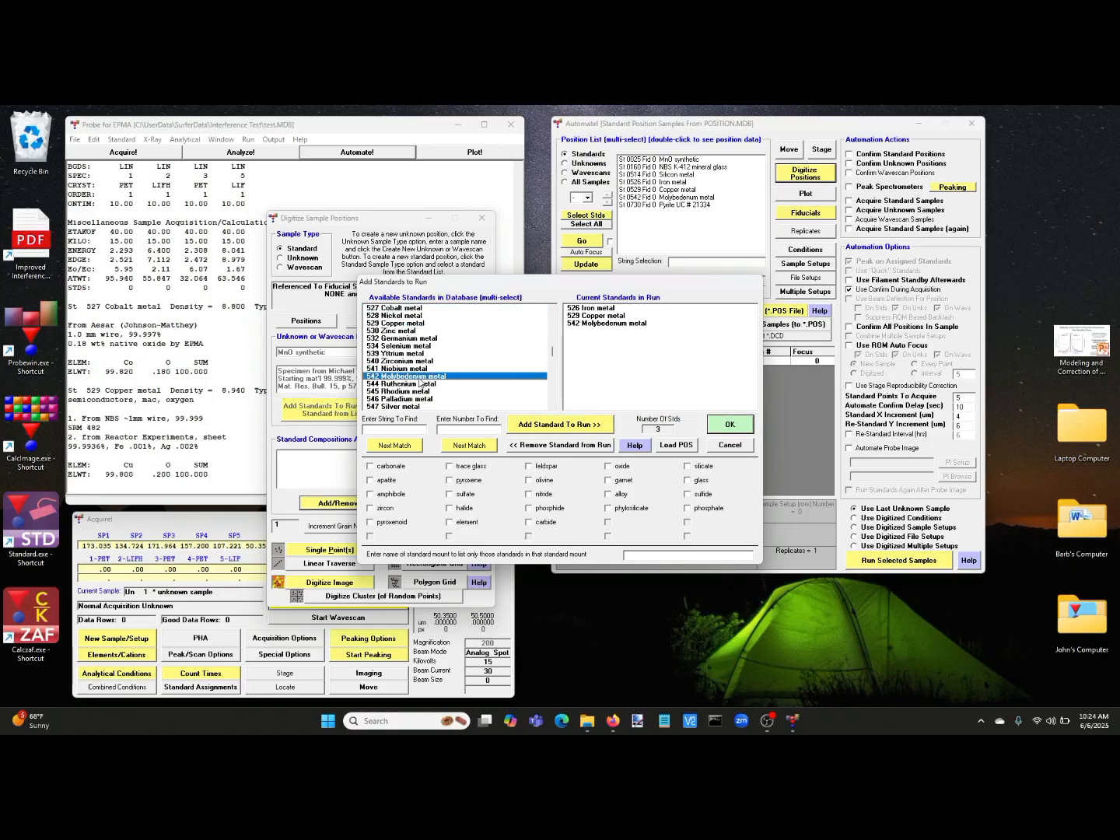
{"action": "scroll", "coordinate": [554, 398], "scroll_direction": "down", "scroll_amount": 1}
{"action": "scroll", "coordinate": [554, 395], "scroll_direction": "down", "scroll_amount": 10}
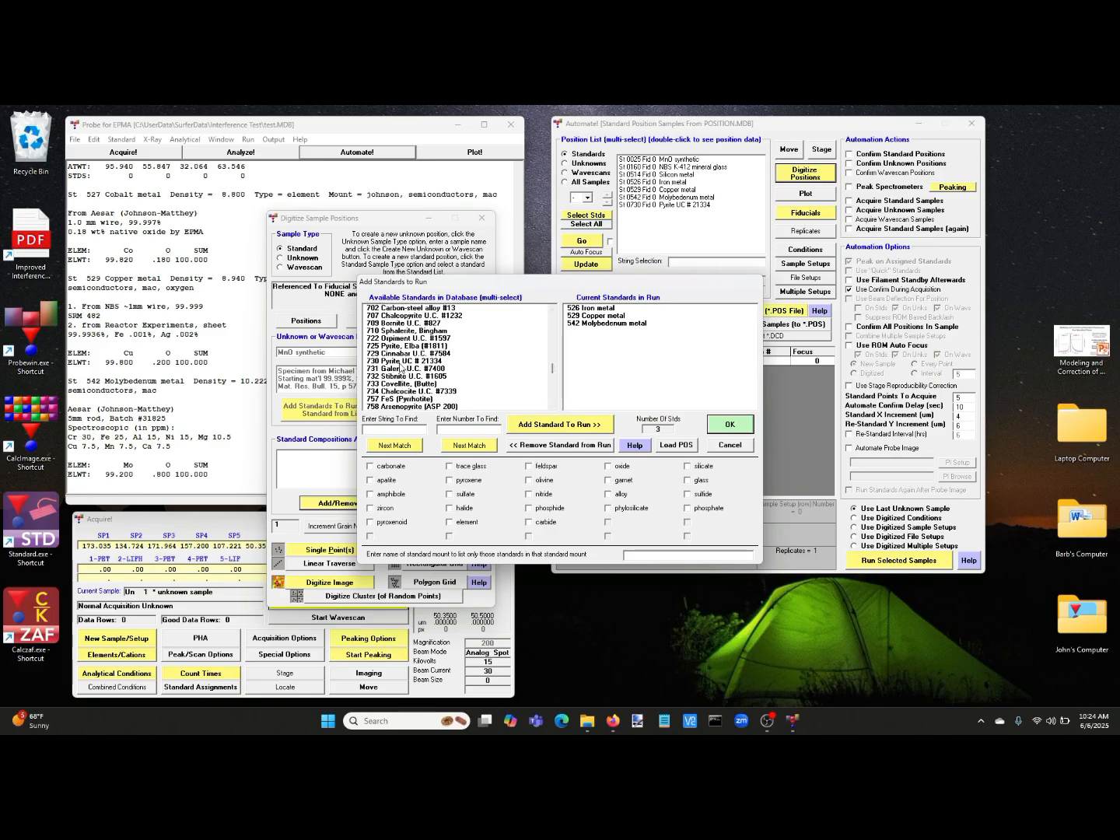
{"action": "double_click", "coordinate": [400, 362]}
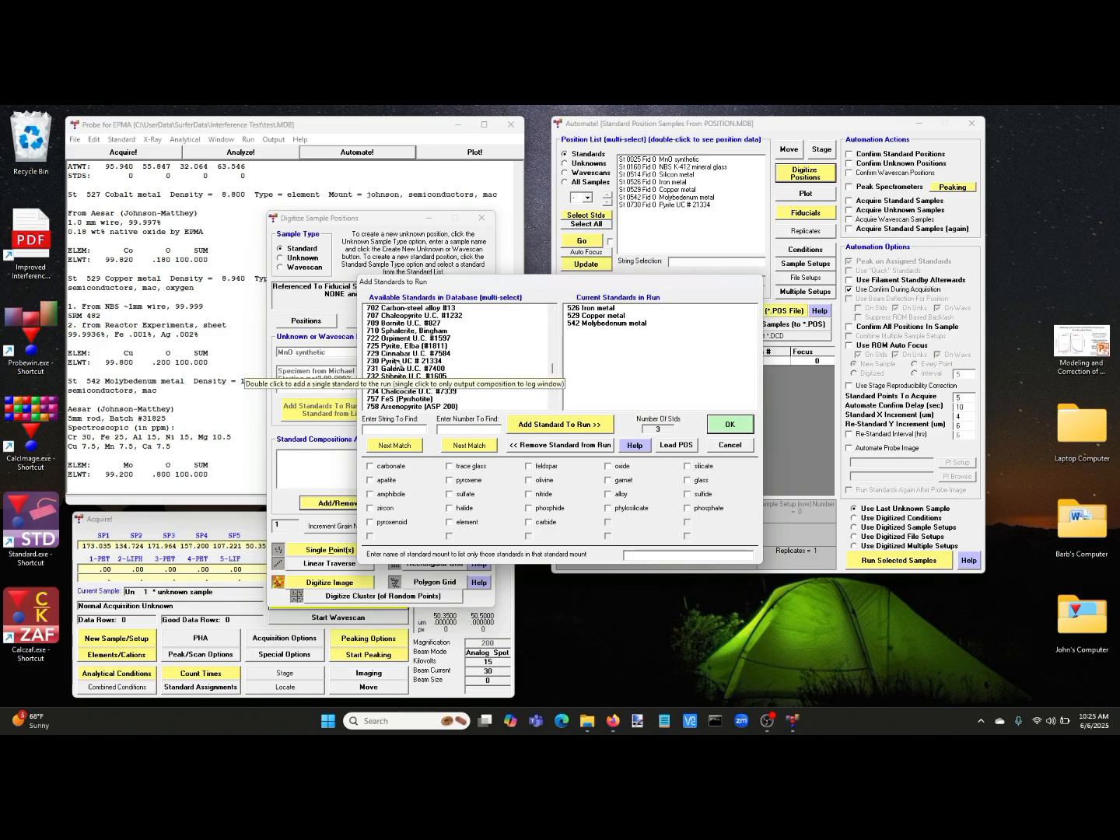
{"action": "left_click", "coordinate": [730, 425]}
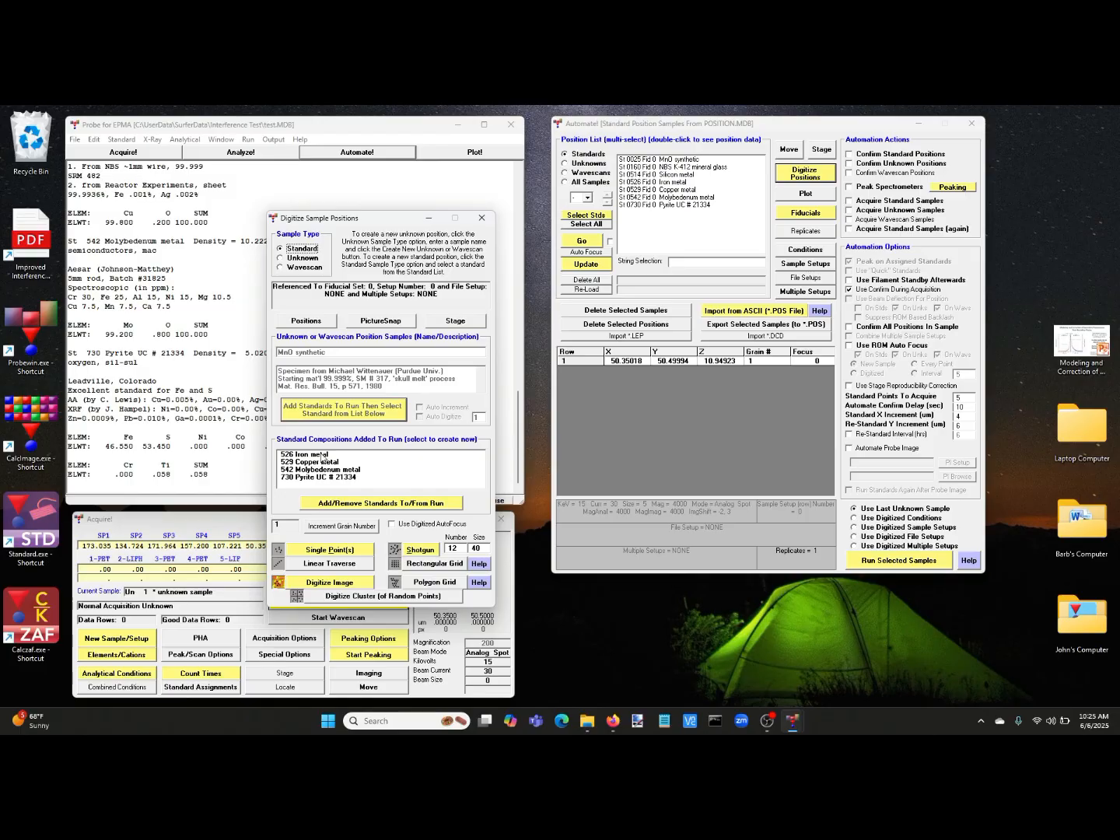
Step: Select the copper, molybdenum and pyrite standards in turn to view their position samples, then close the digitizing window
{"action": "left_click", "coordinate": [324, 462]}
{"action": "left_click", "coordinate": [328, 469]}
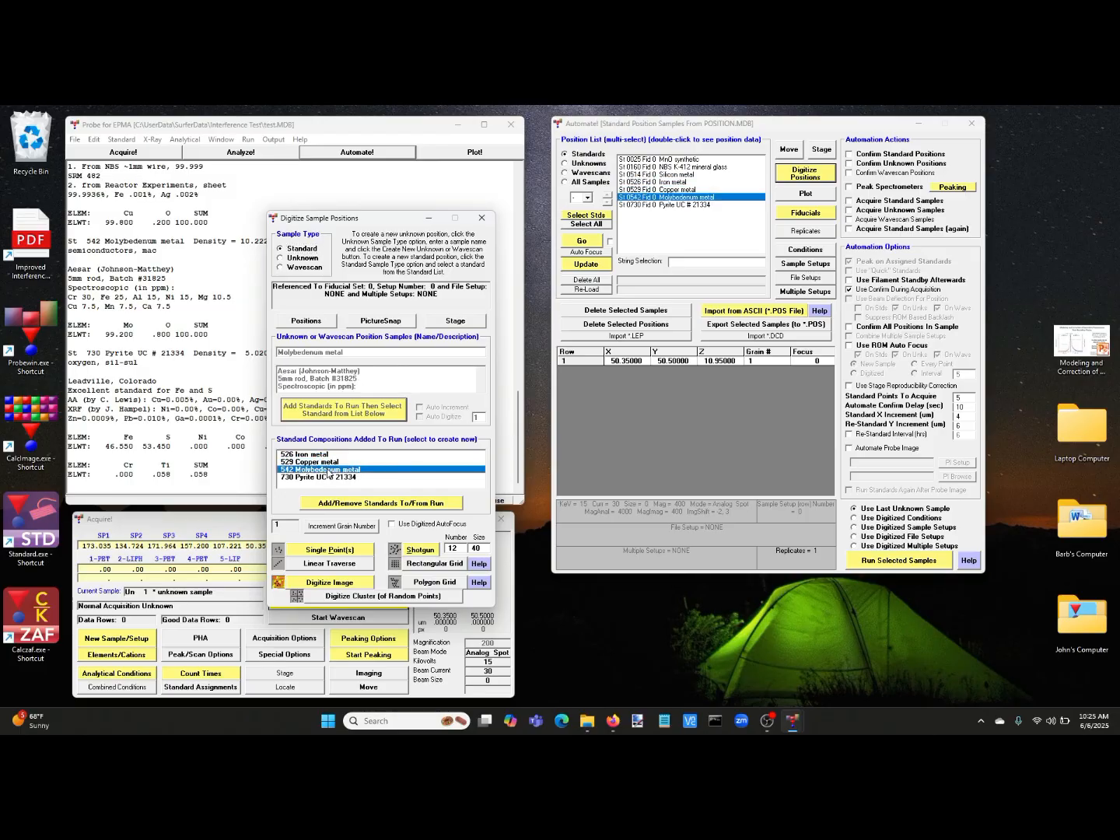
{"action": "left_click", "coordinate": [330, 476]}
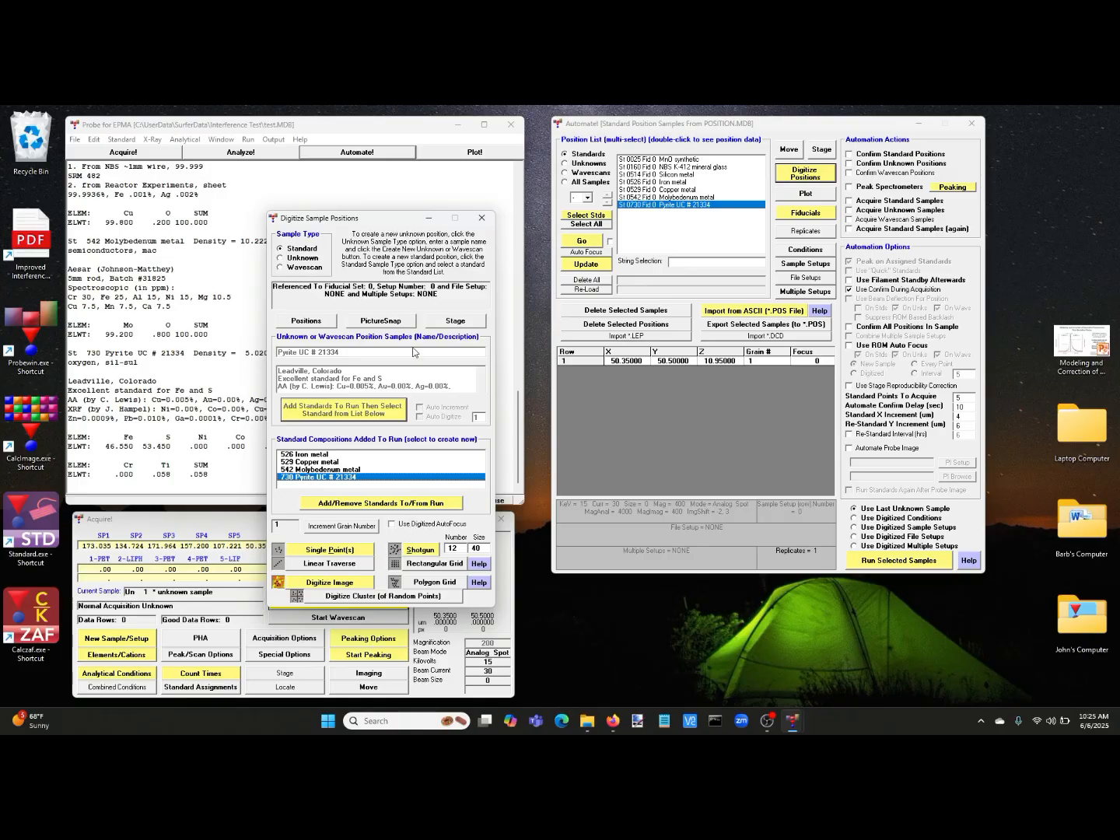
{"action": "left_click", "coordinate": [483, 219]}
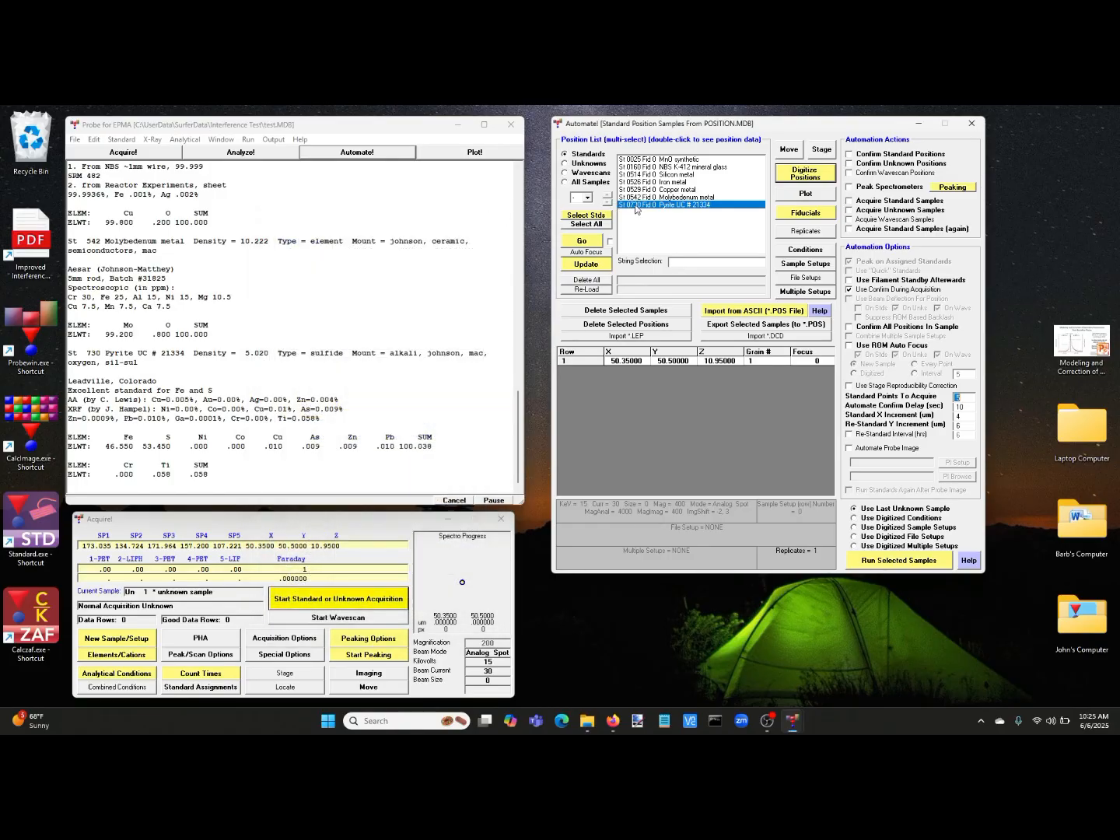
Step: Select the iron, copper, molybdenum and pyrite position samples and enable Confirm Standard Positions and Acquire Standard Samples
{"action": "left_click_drag", "start_coordinate": [674, 184], "coordinate": [679, 207]}
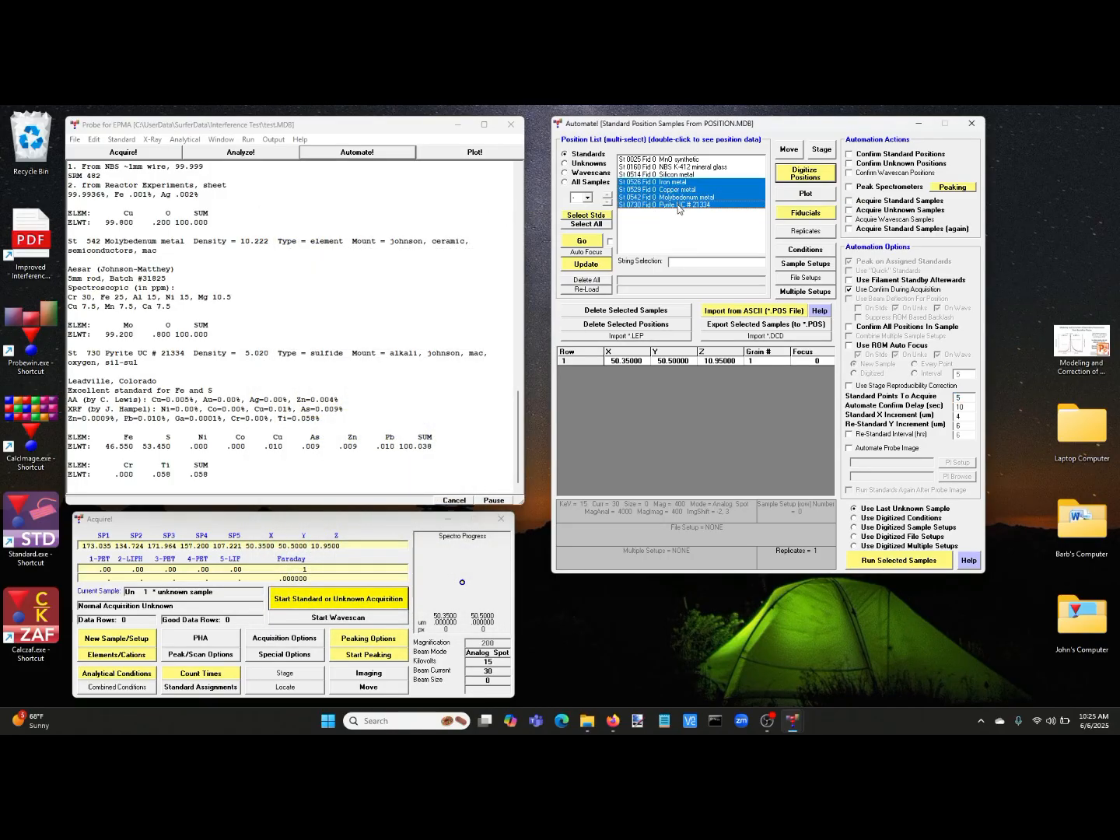
{"action": "left_click", "coordinate": [871, 155]}
{"action": "left_click", "coordinate": [877, 202]}
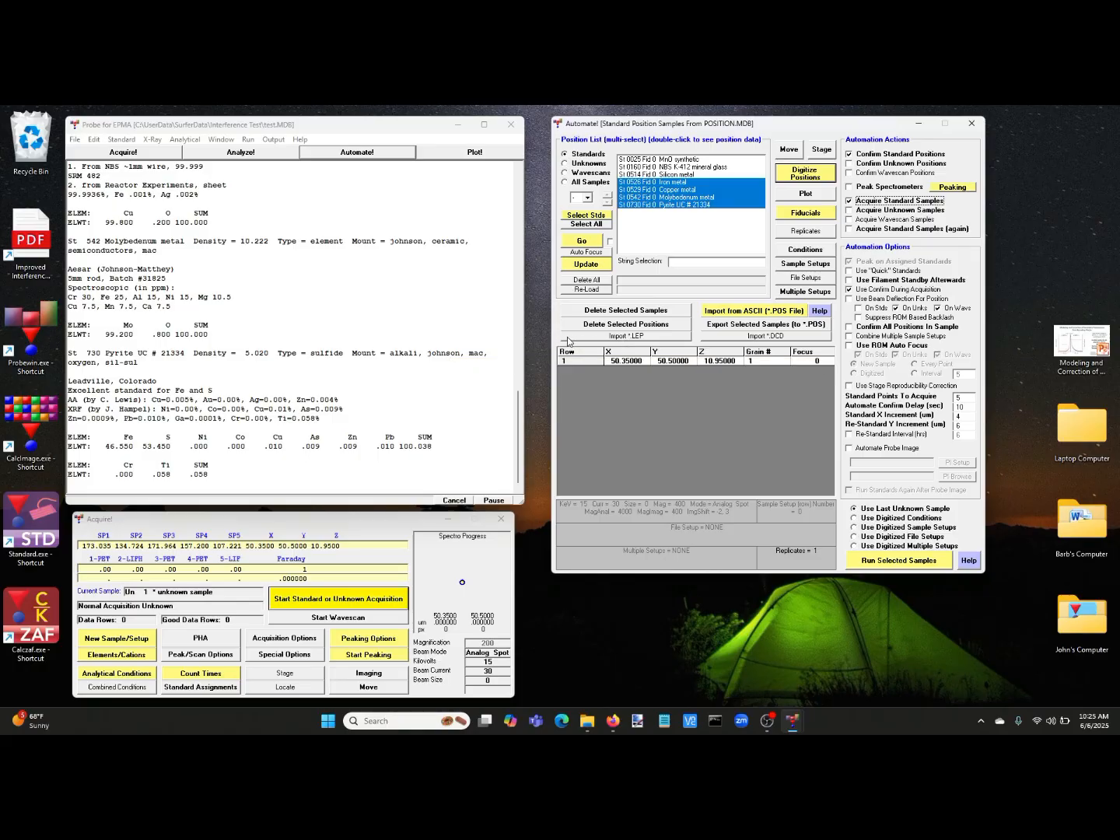
Step: Exit Probe for EPMA and confirm closing the current test.MDB file
{"action": "left_click", "coordinate": [76, 140]}
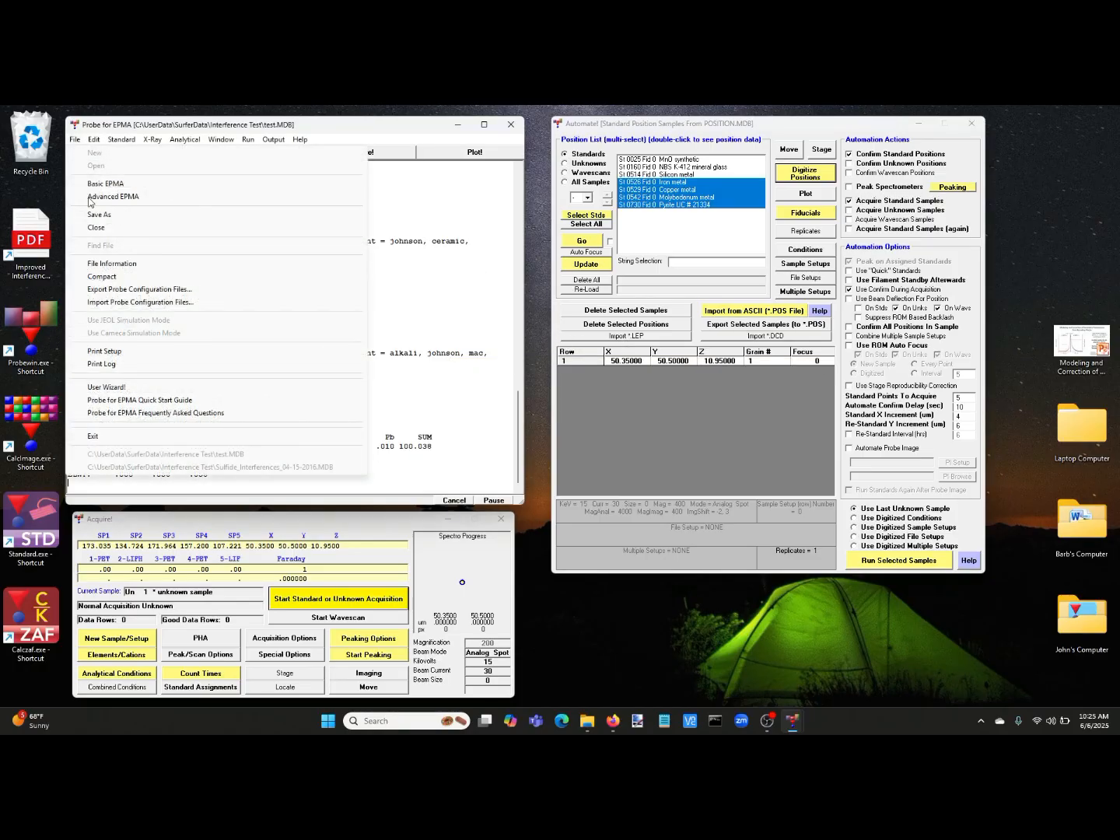
{"action": "left_click", "coordinate": [101, 437]}
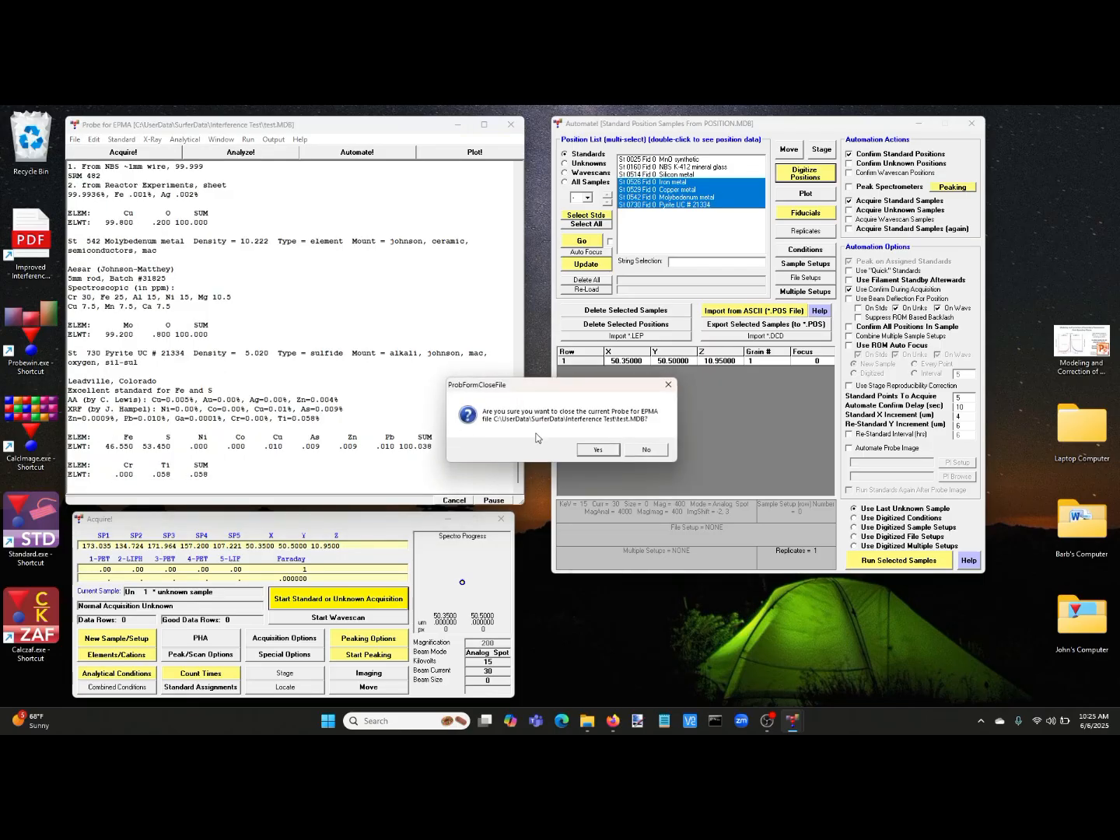
{"action": "left_click", "coordinate": [594, 448]}
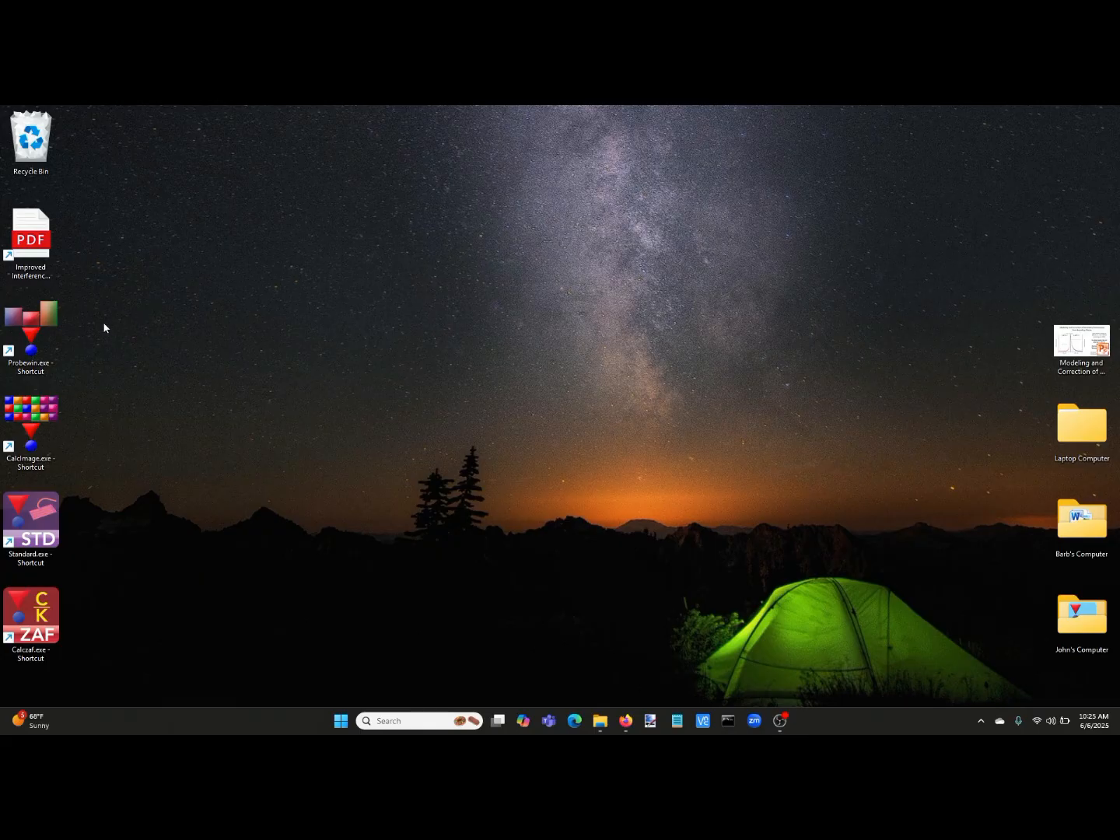
{"action": "double_click", "coordinate": [42, 315]}
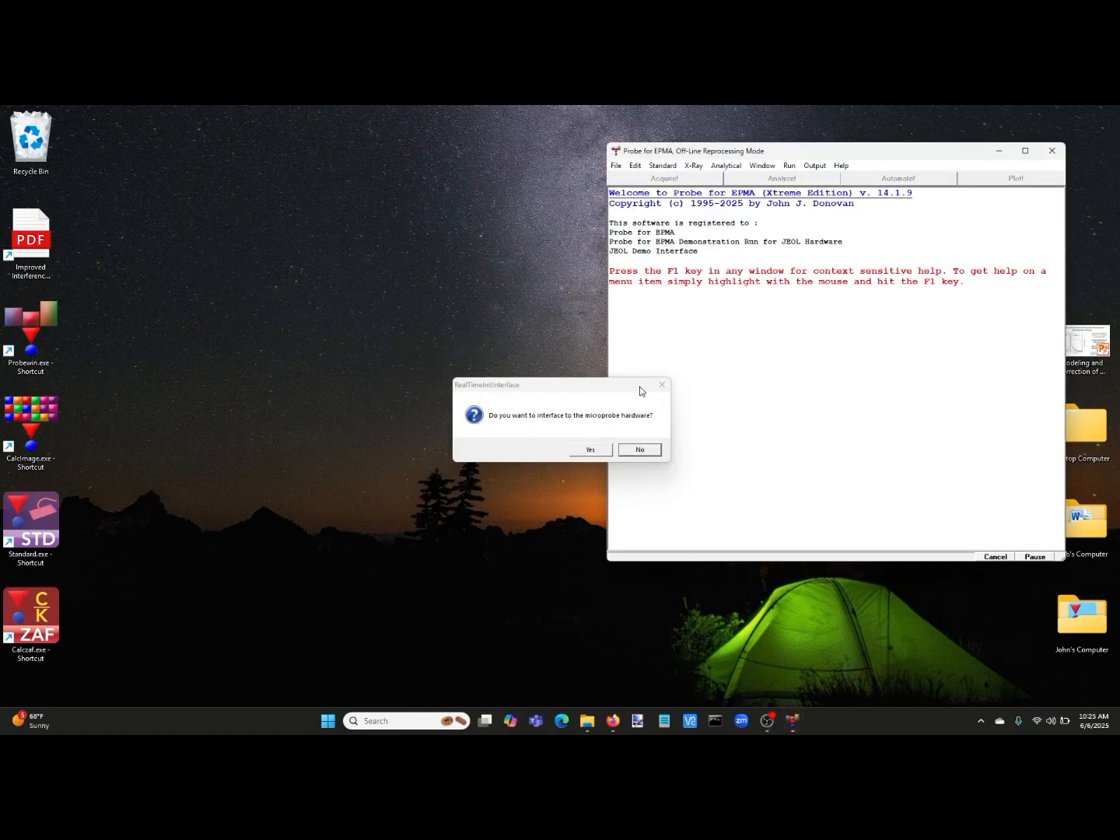
{"action": "left_click", "coordinate": [595, 452]}
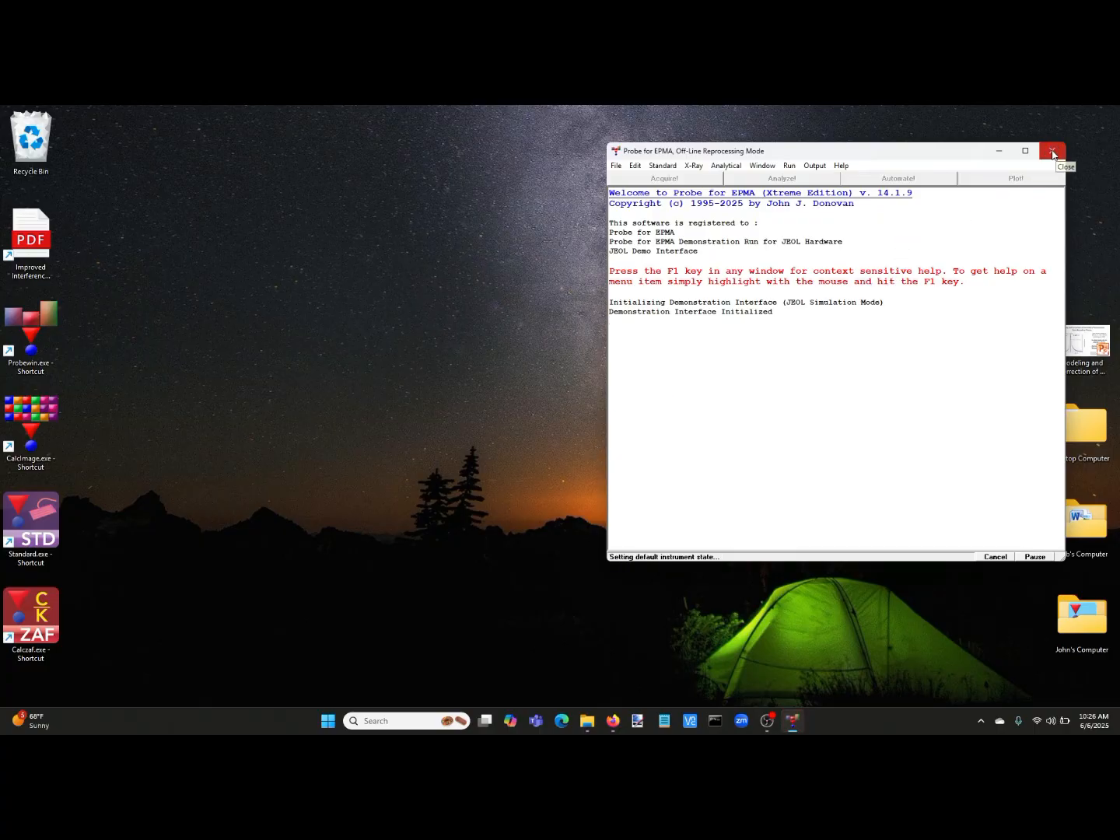
{"action": "left_click", "coordinate": [1052, 152]}
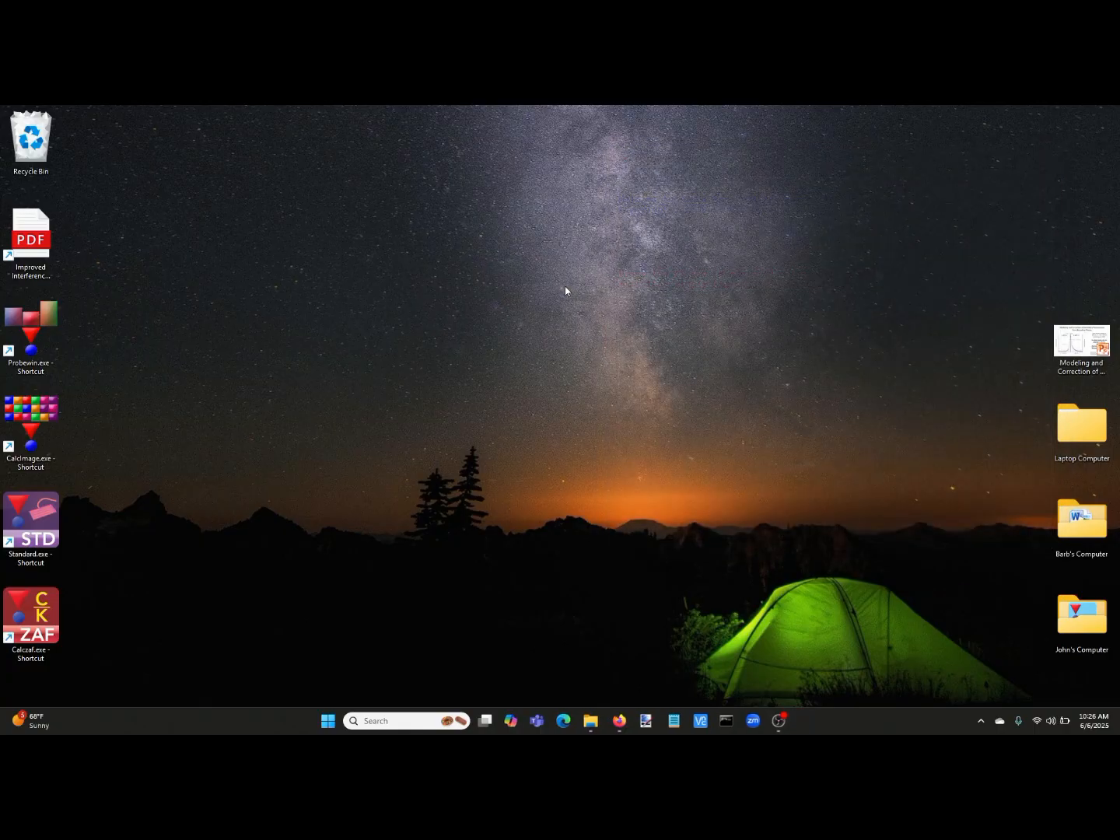
Step: Start Probe for EPMA without interfacing to the microprobe hardware and open the recent run Sulfide_Interferences_04-15-2016.MDB
{"action": "double_click", "coordinate": [41, 322]}
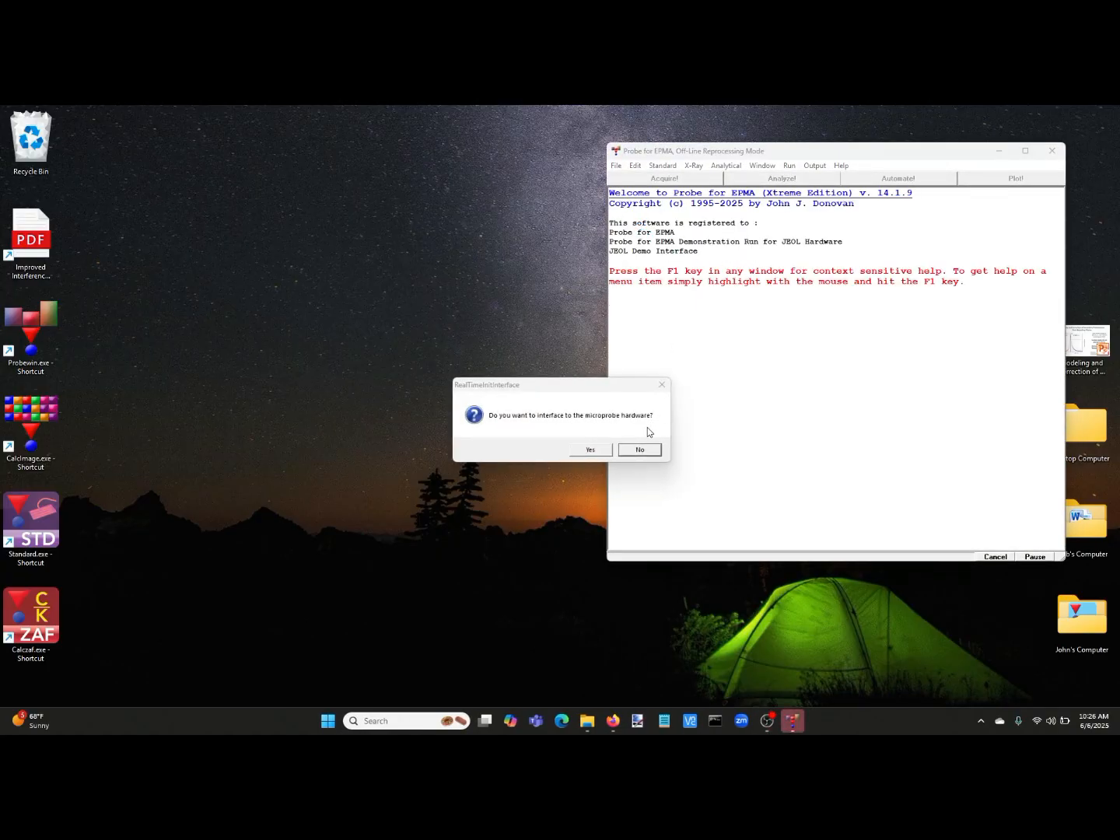
{"action": "left_click", "coordinate": [640, 450]}
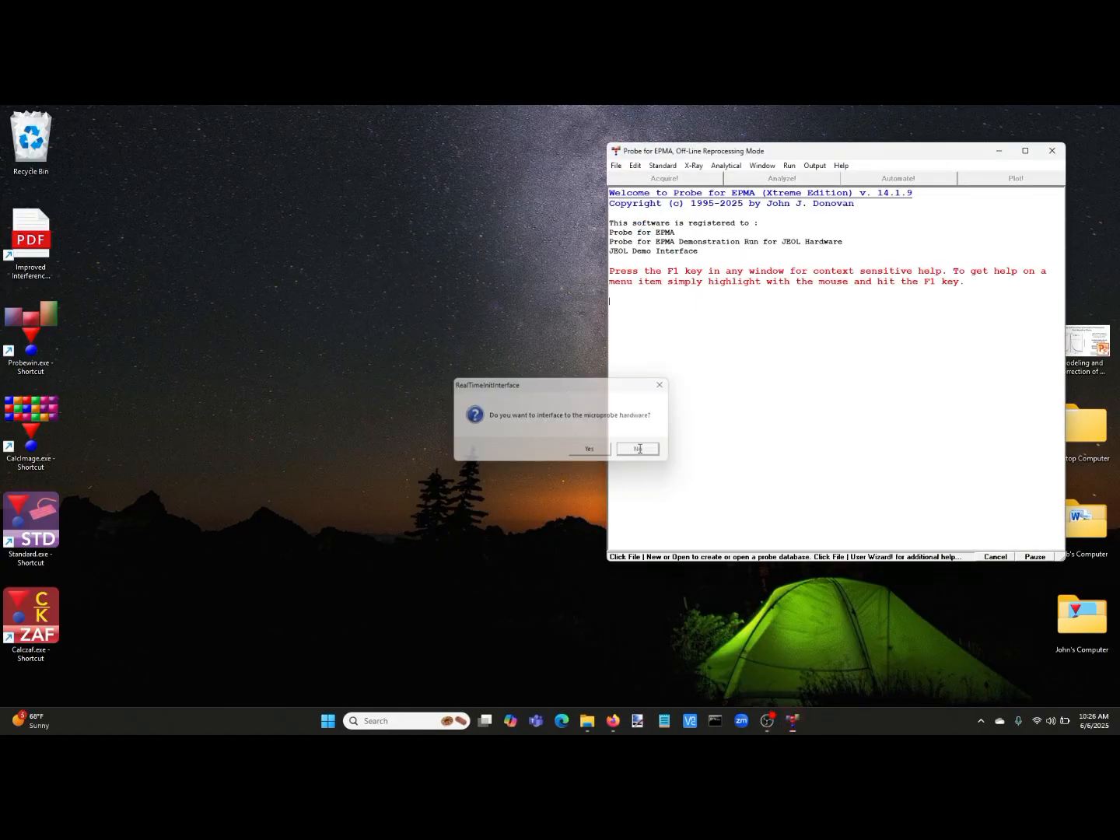
{"action": "left_click", "coordinate": [615, 166]}
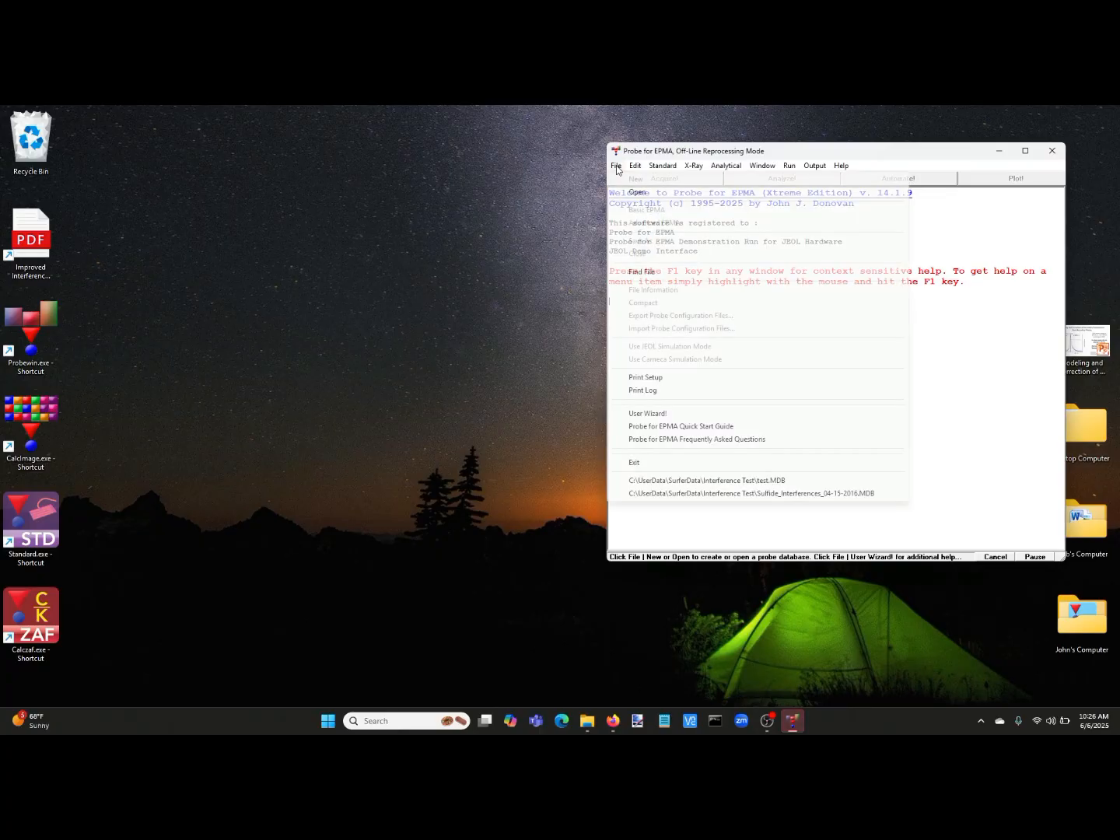
{"action": "left_click", "coordinate": [741, 494]}
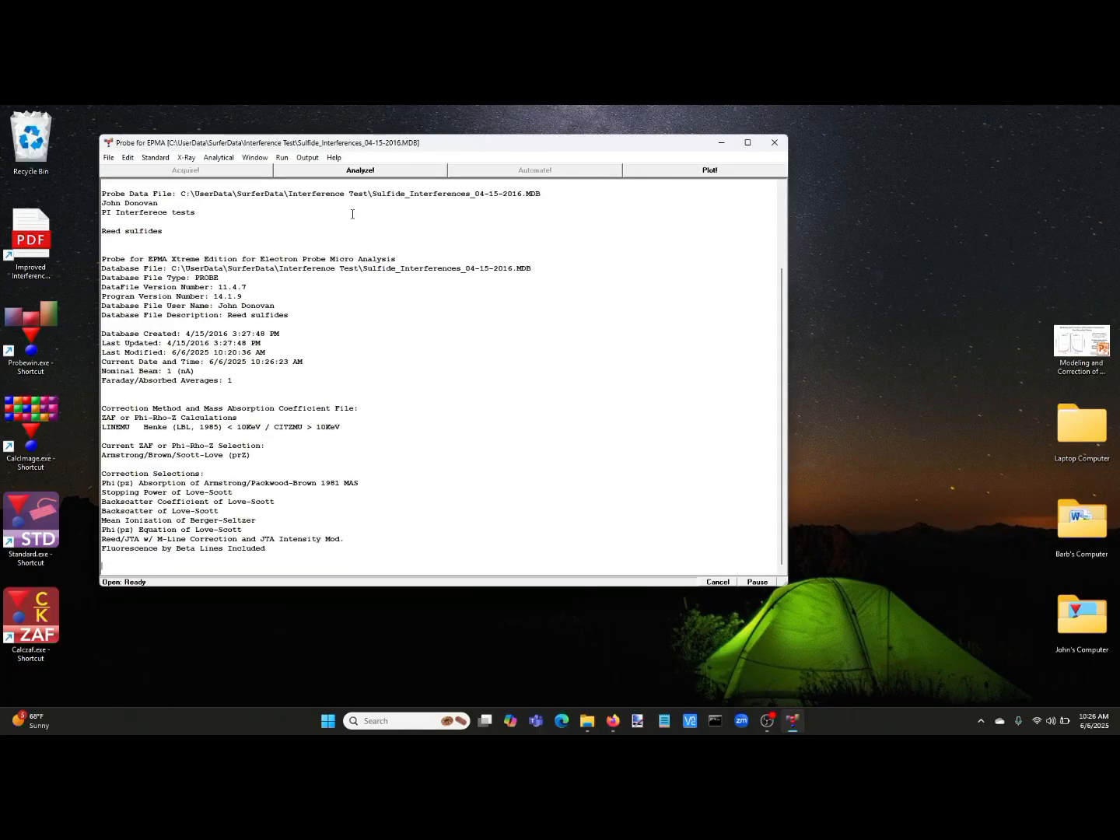
Step: Open the Analyze window and calculate the composition of the St 542 Set 2 Molybdenum metal standard
{"action": "left_click", "coordinate": [317, 171]}
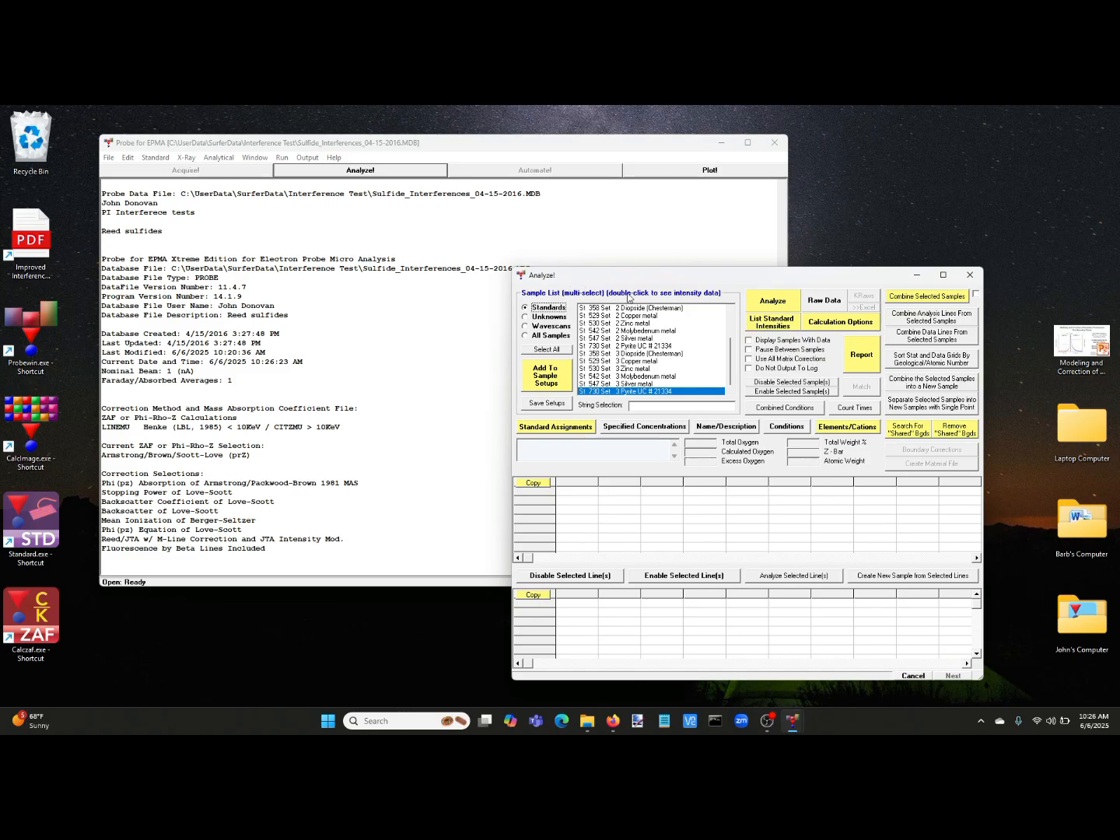
{"action": "left_click_drag", "start_coordinate": [619, 276], "coordinate": [628, 211]}
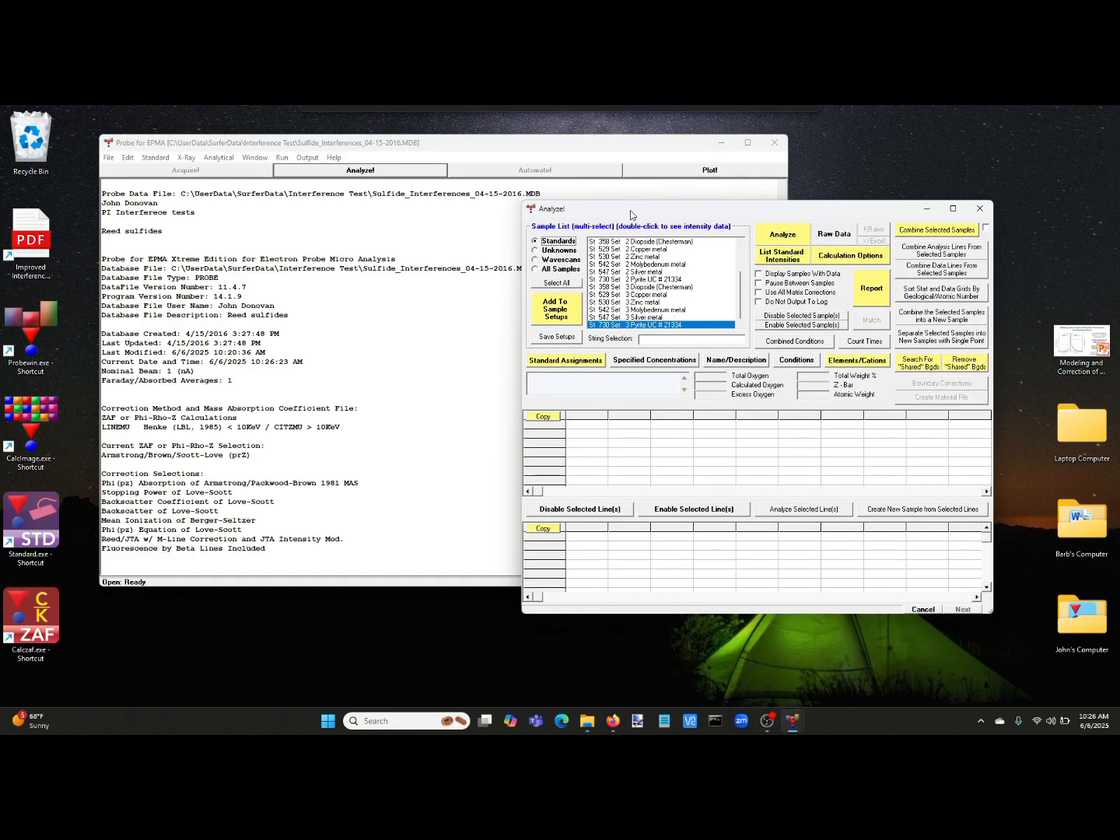
{"action": "left_click", "coordinate": [571, 251]}
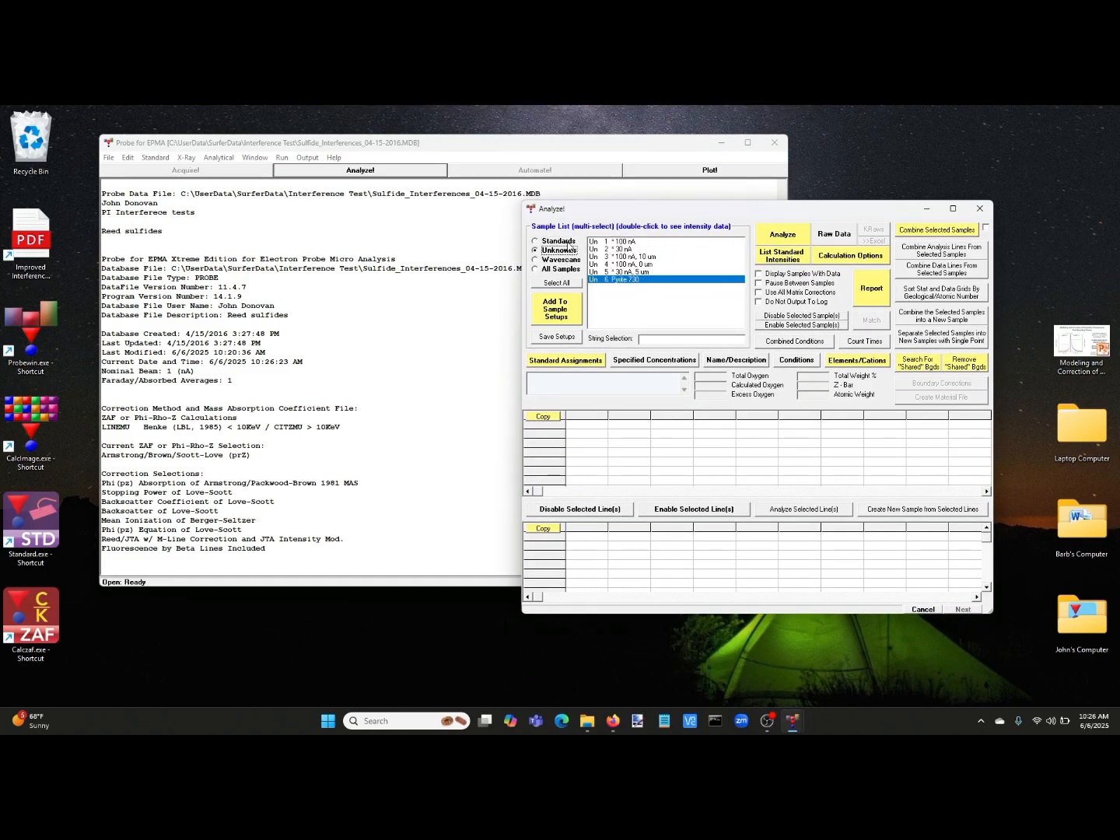
{"action": "left_click", "coordinate": [568, 244]}
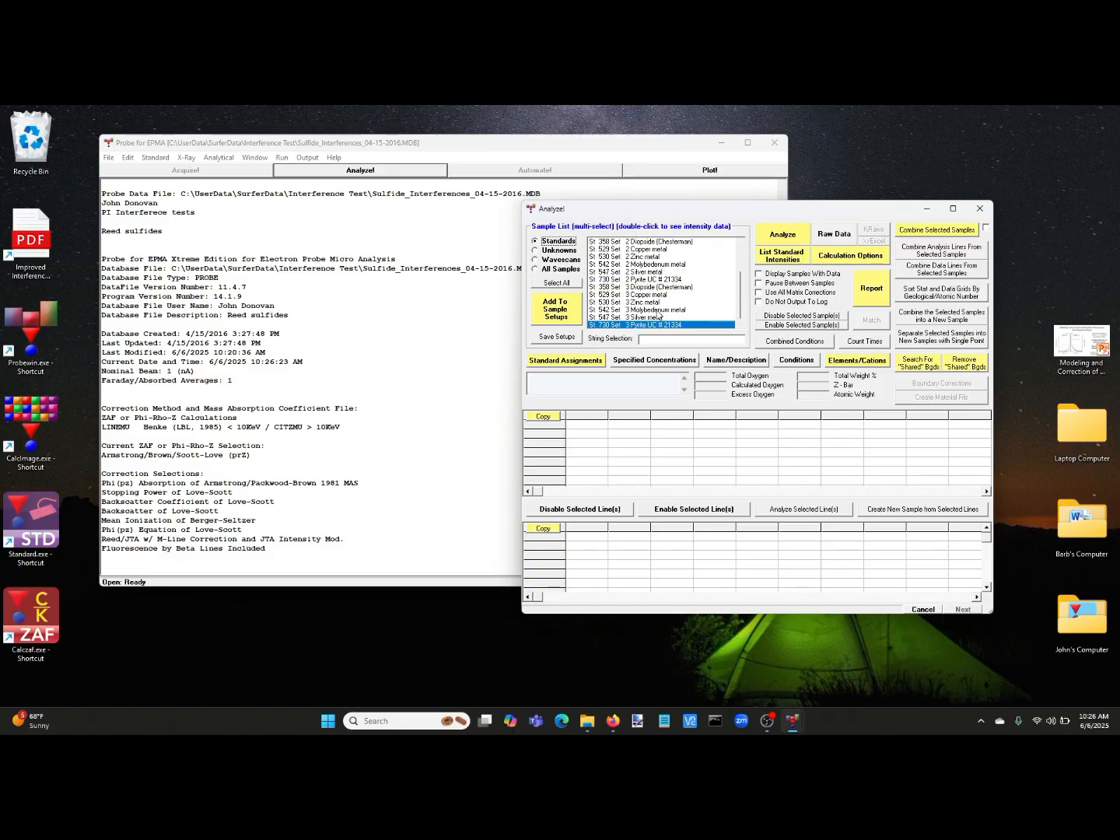
{"action": "left_click", "coordinate": [652, 266]}
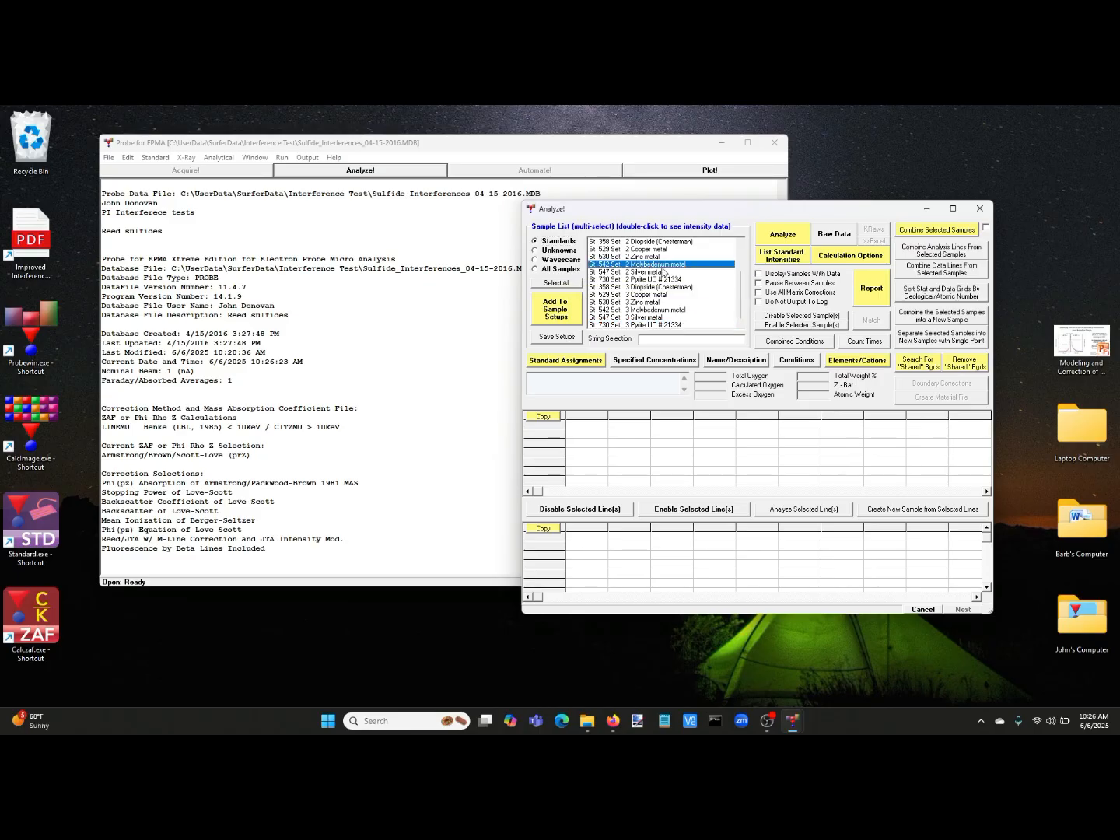
{"action": "left_click", "coordinate": [784, 236]}
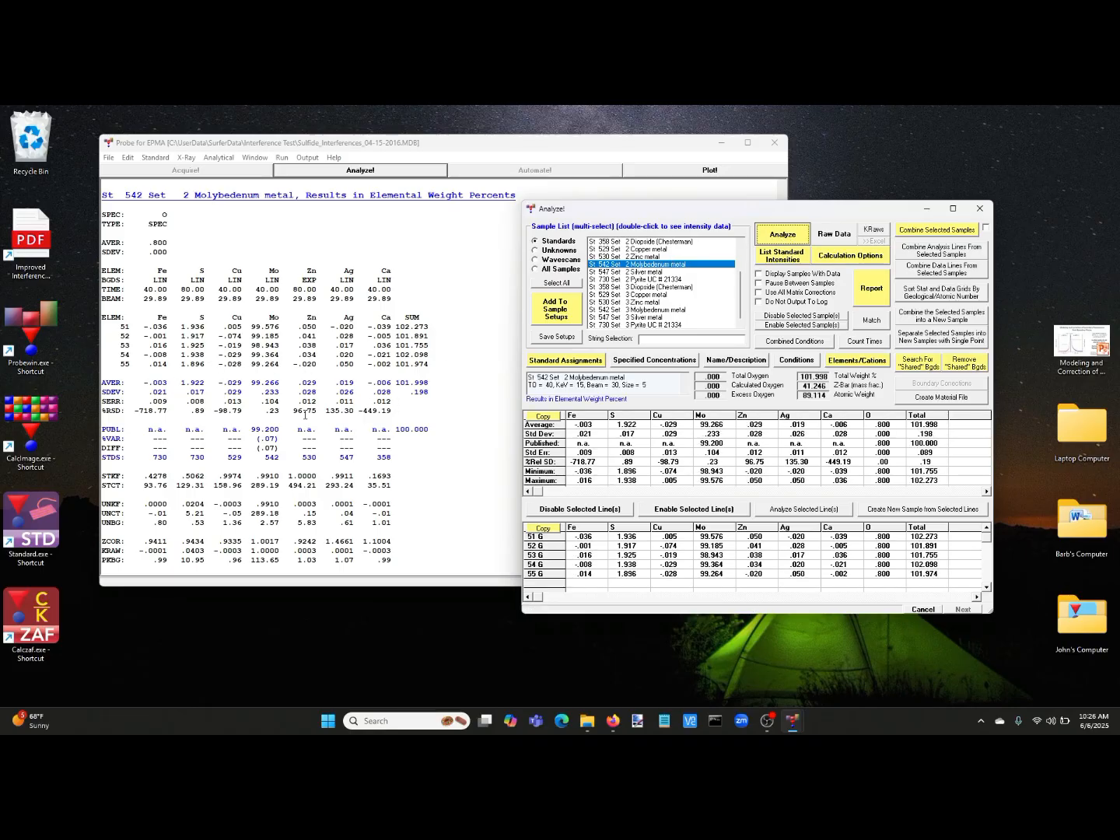
Step: Examine the Mo average, the standard assigned to Mo and the S average in the results log, and return to the Analyze window
{"action": "left_click_drag", "start_coordinate": [246, 382], "coordinate": [282, 384]}
{"action": "left_click_drag", "start_coordinate": [257, 457], "coordinate": [284, 461]}
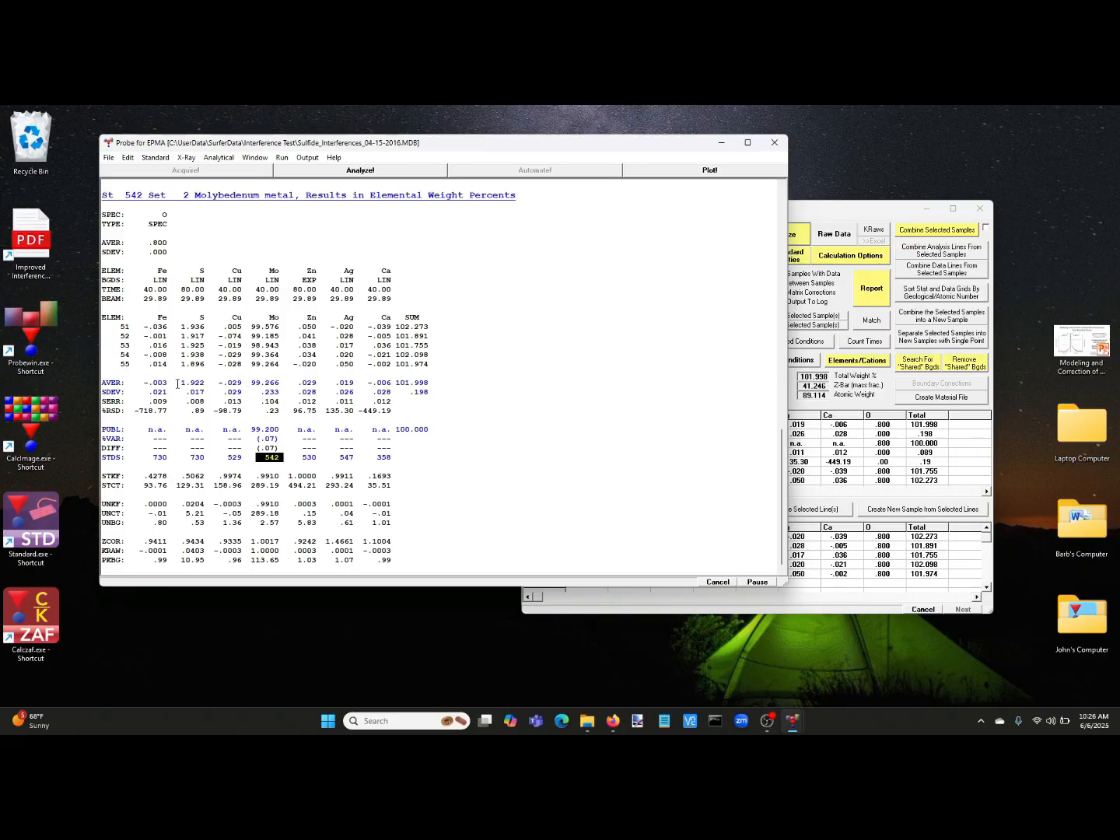
{"action": "left_click_drag", "start_coordinate": [177, 383], "coordinate": [207, 383]}
{"action": "left_click", "coordinate": [826, 212]}
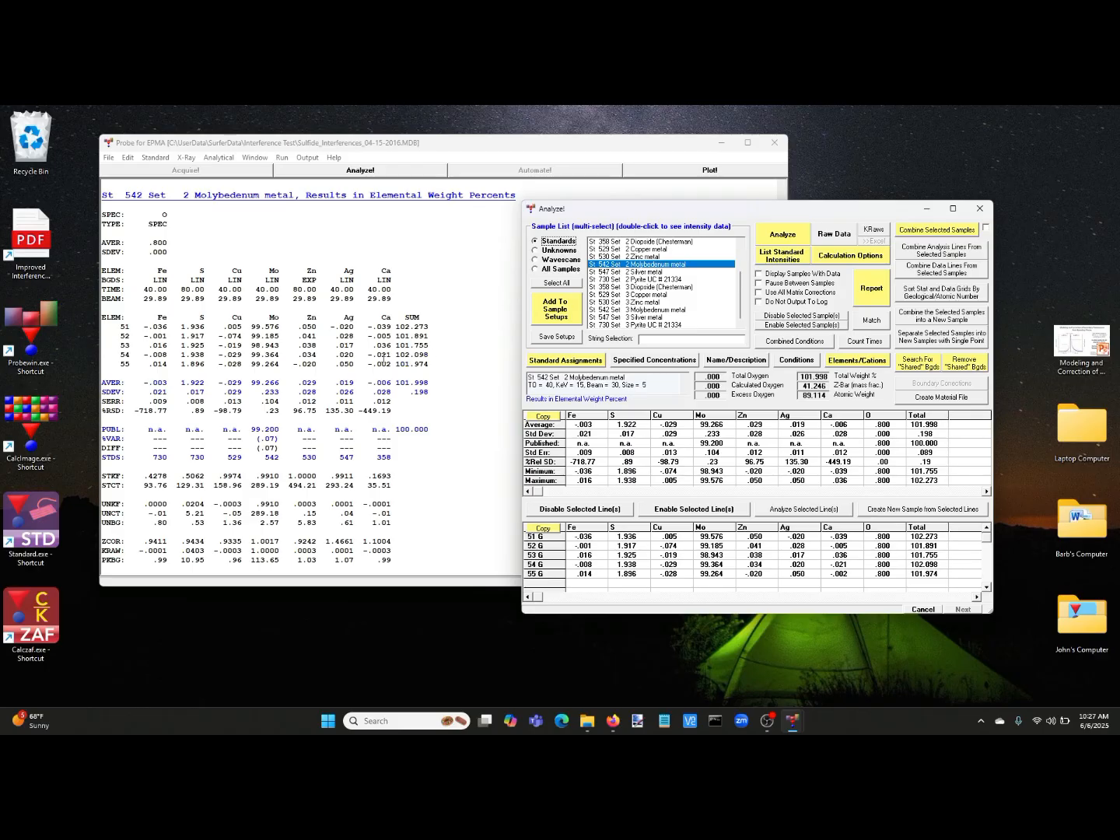
Step: Select all samples in the run and open their standard and interference assignment properties for S ka
{"action": "left_click", "coordinate": [560, 270]}
{"action": "left_click", "coordinate": [557, 283]}
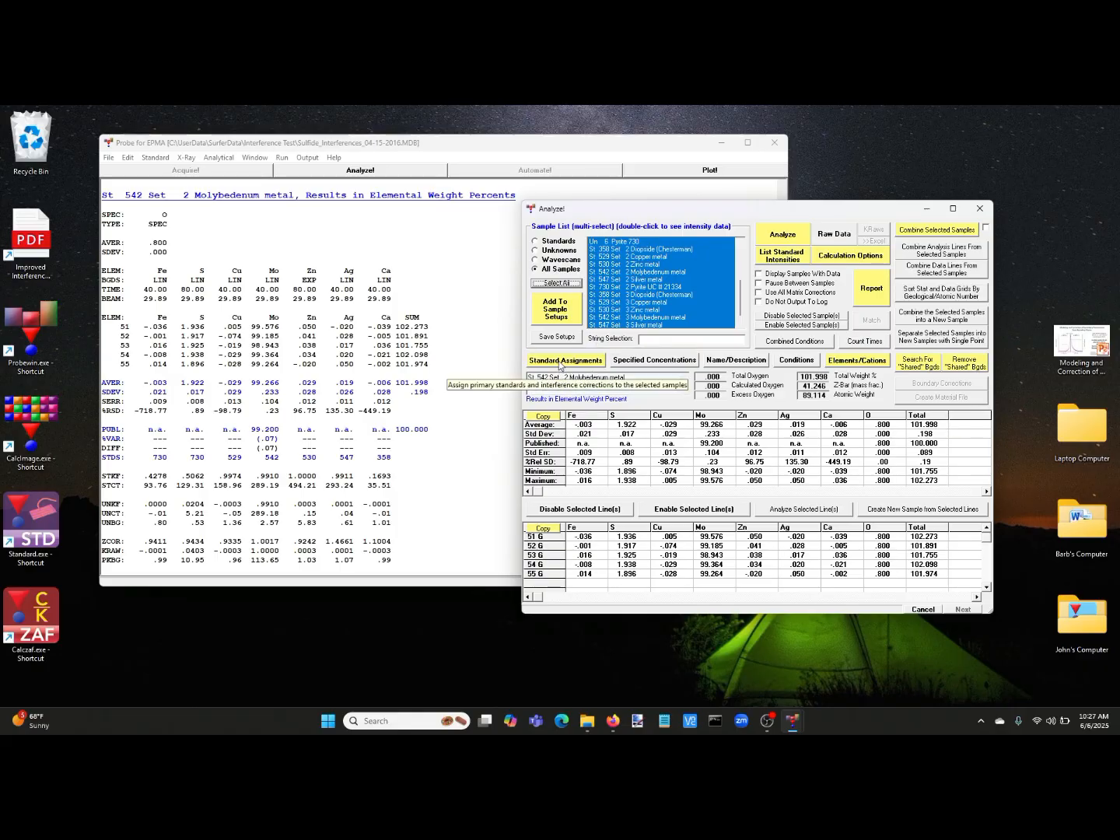
{"action": "left_click", "coordinate": [559, 362]}
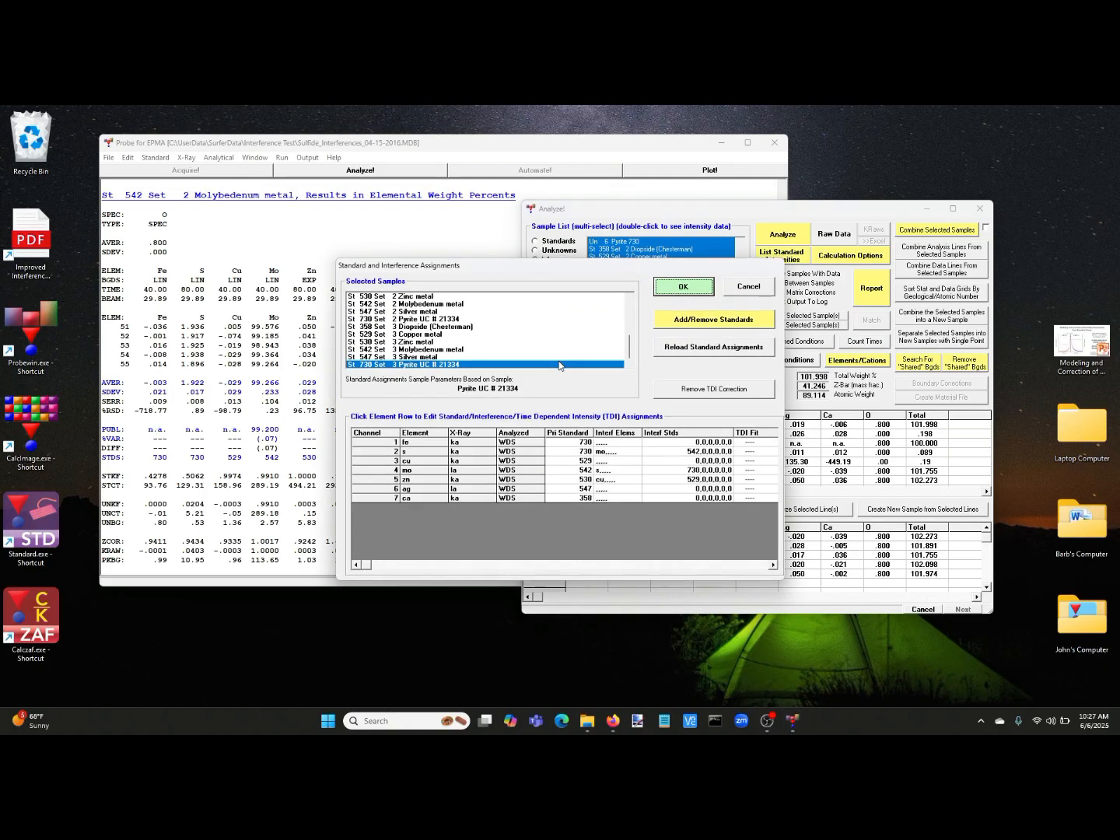
{"action": "left_click", "coordinate": [425, 452]}
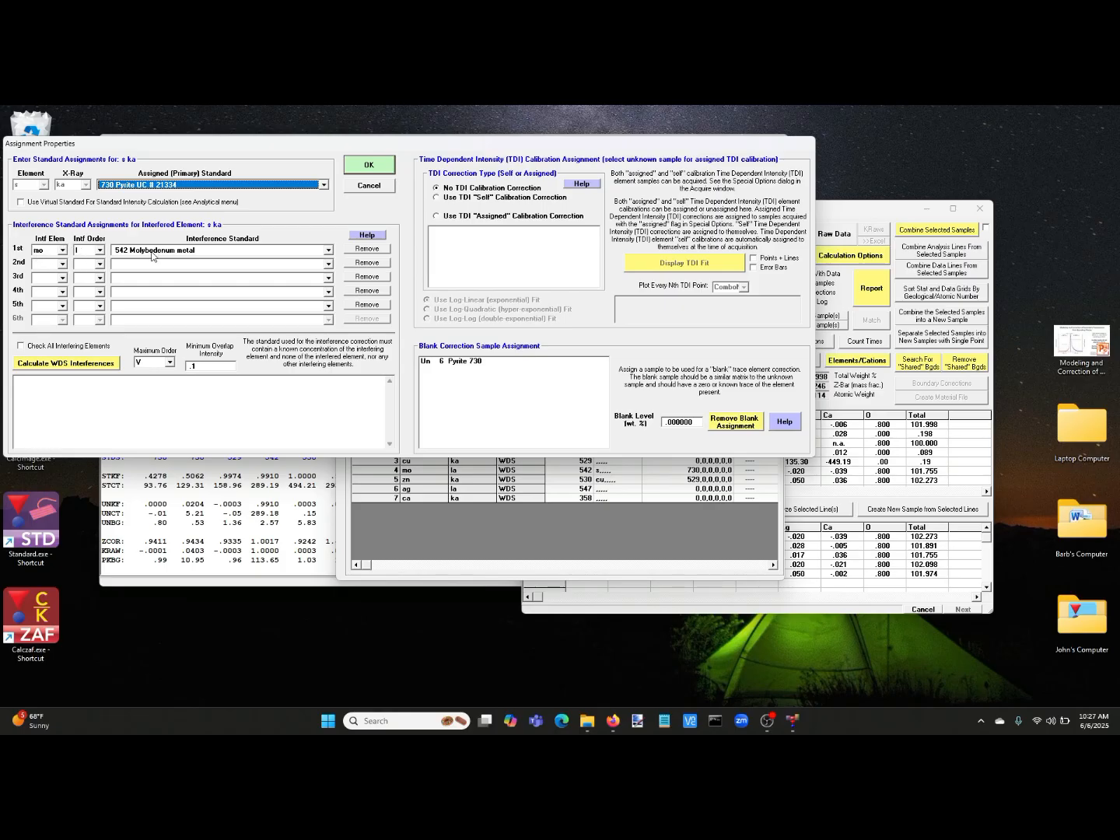
Step: Calculate the nominal WDS interferences for S ka and highlight the on-peak position and the Mo LA1 interference
{"action": "left_click", "coordinate": [94, 363]}
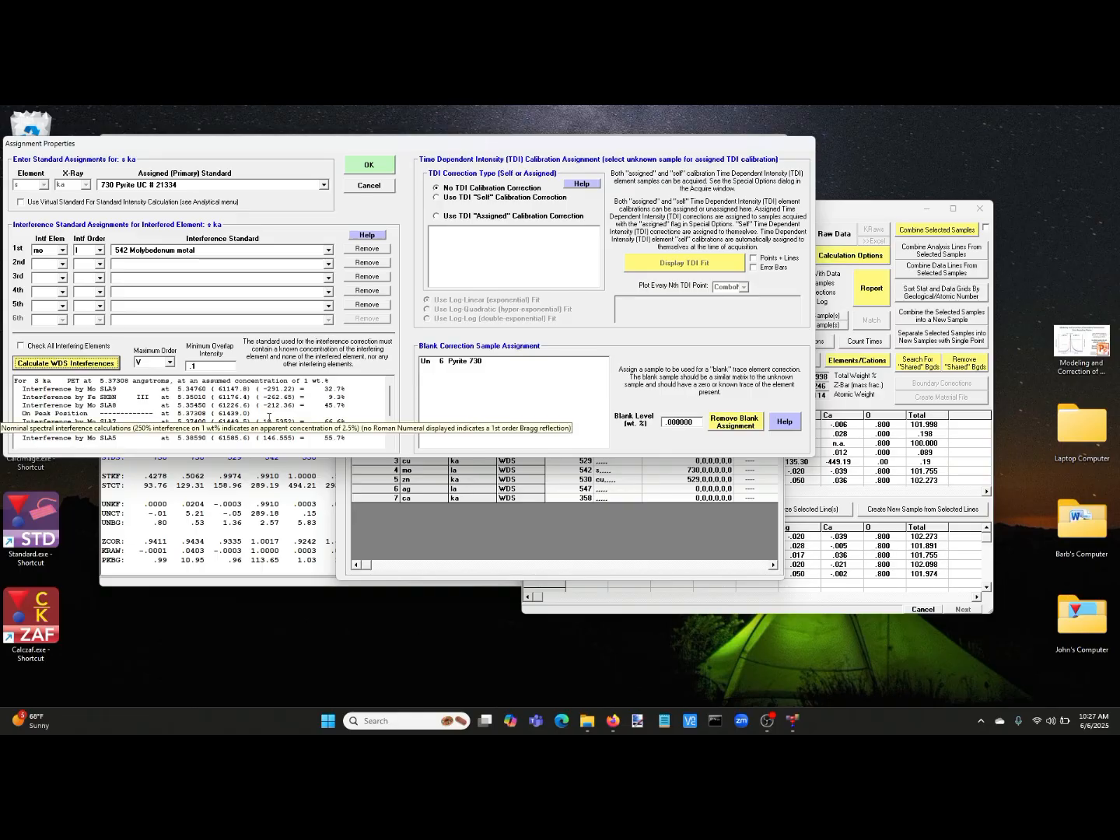
{"action": "scroll", "coordinate": [266, 418], "scroll_direction": "down", "scroll_amount": 1}
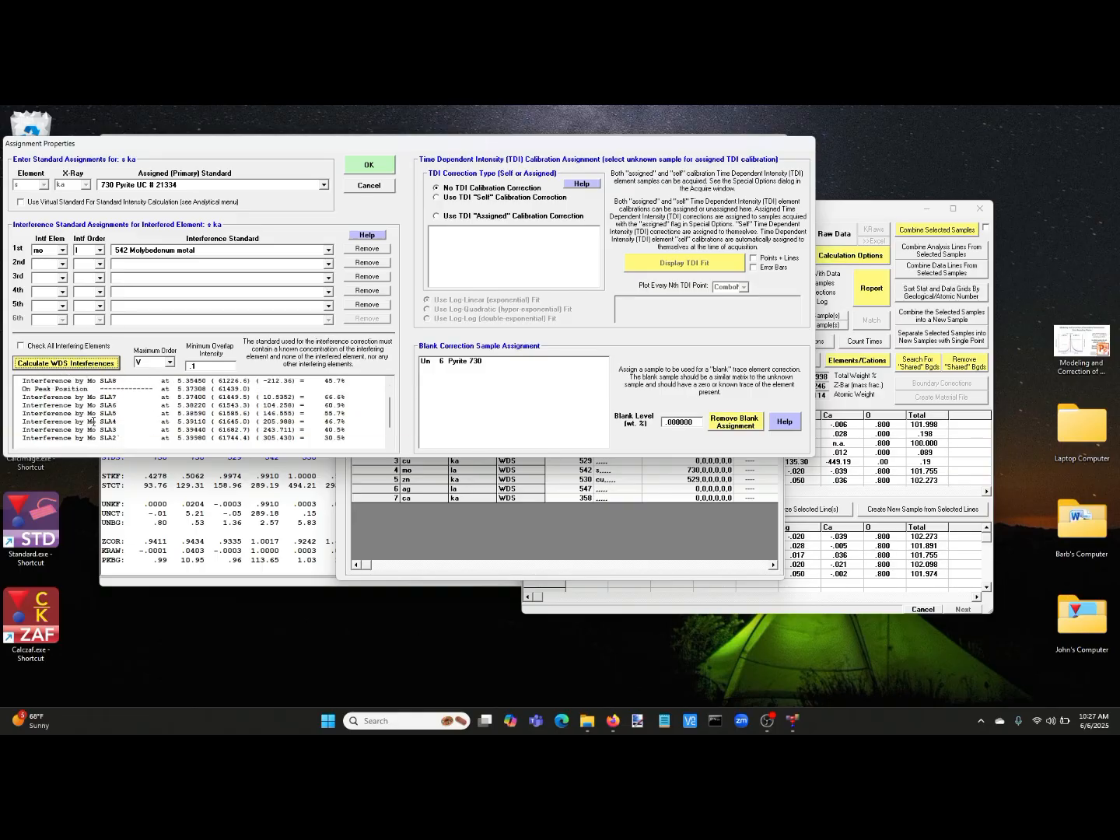
{"action": "left_click_drag", "start_coordinate": [70, 389], "coordinate": [144, 389]}
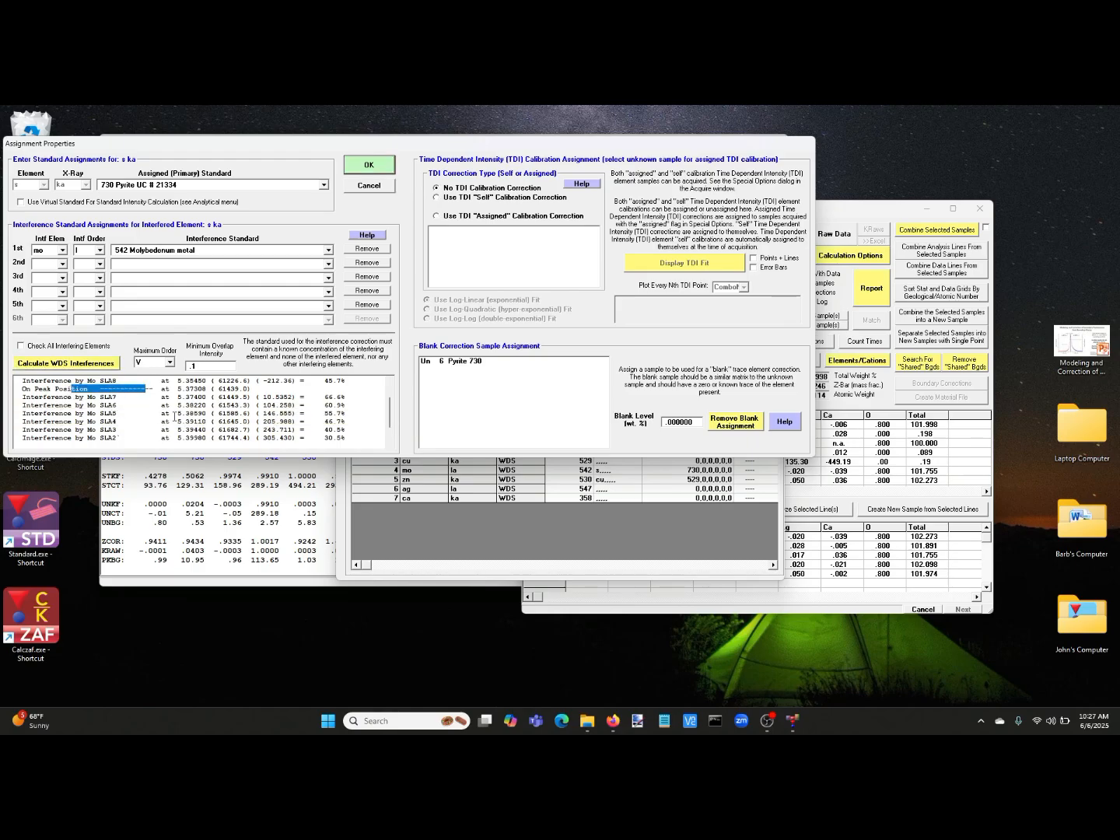
{"action": "scroll", "coordinate": [301, 425], "scroll_direction": "down", "scroll_amount": 1}
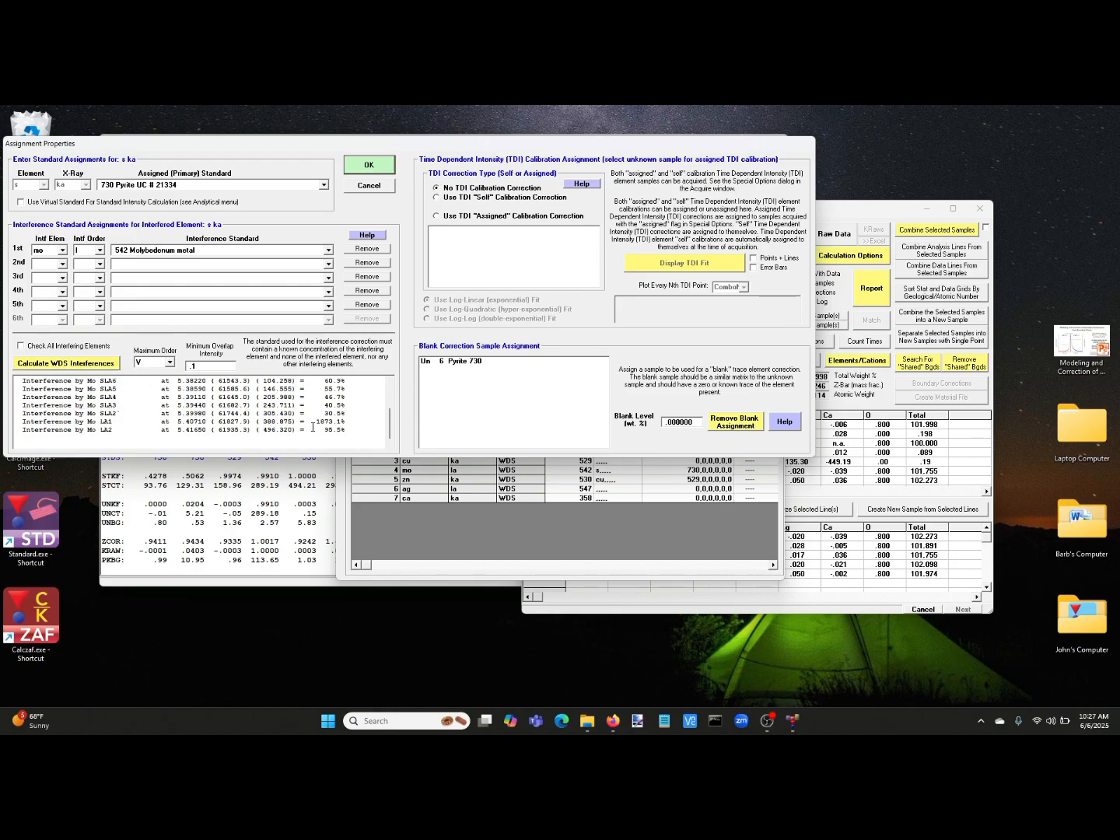
{"action": "left_click_drag", "start_coordinate": [345, 422], "coordinate": [77, 420]}
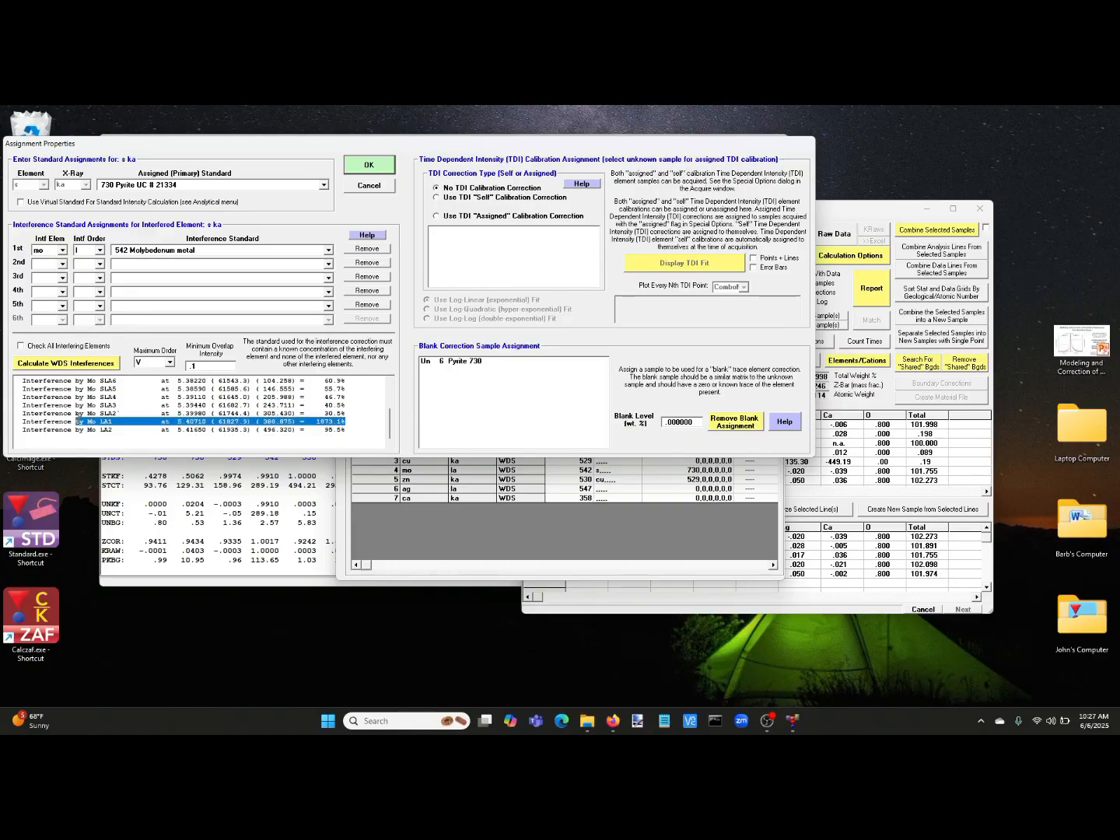
Step: Review the Bragg order options for the Mo interference on S ka and the Fe SKBN line's order, and accept the assignment with order I
{"action": "left_click", "coordinate": [101, 255]}
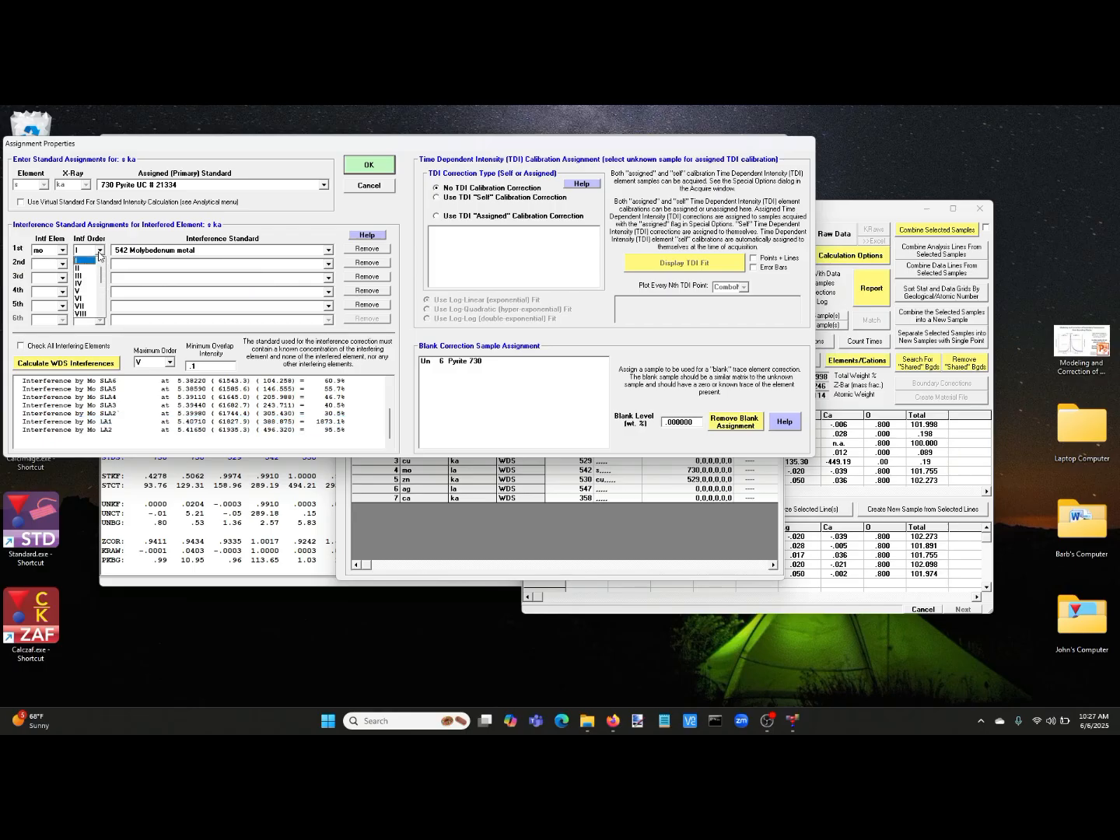
{"action": "left_click", "coordinate": [99, 255]}
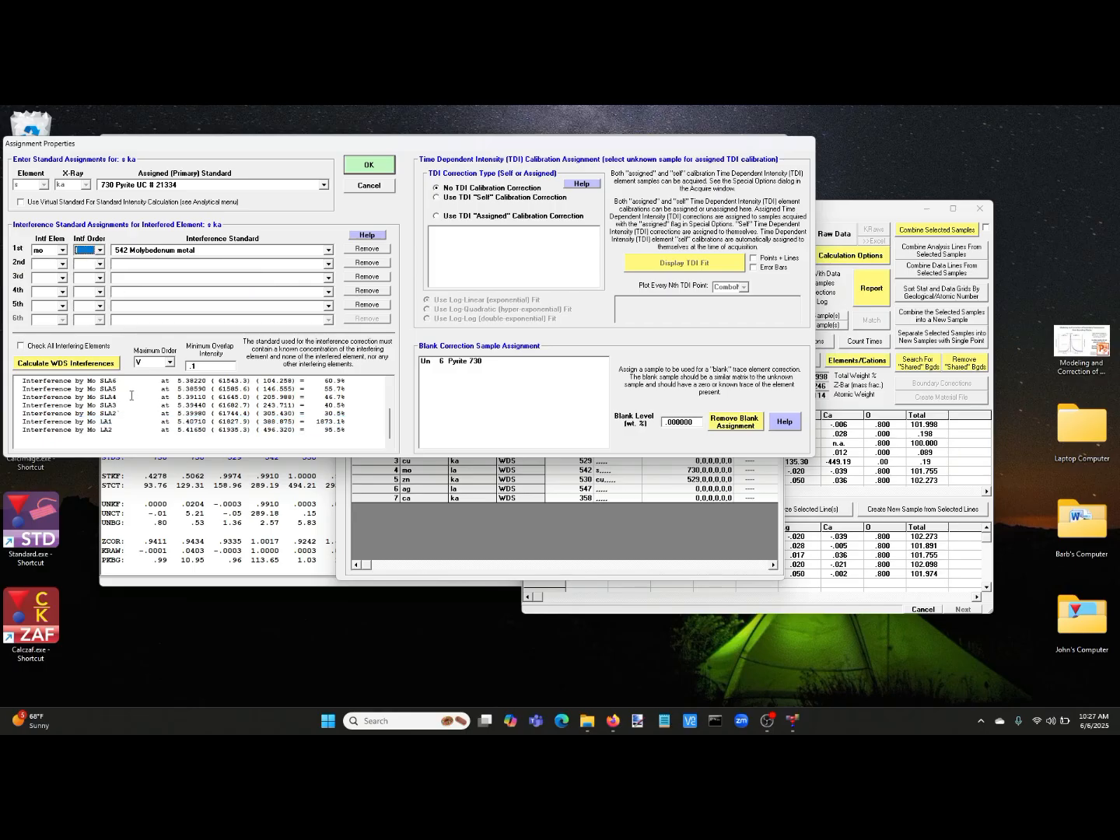
{"action": "scroll", "coordinate": [178, 417], "scroll_direction": "up", "scroll_amount": 2}
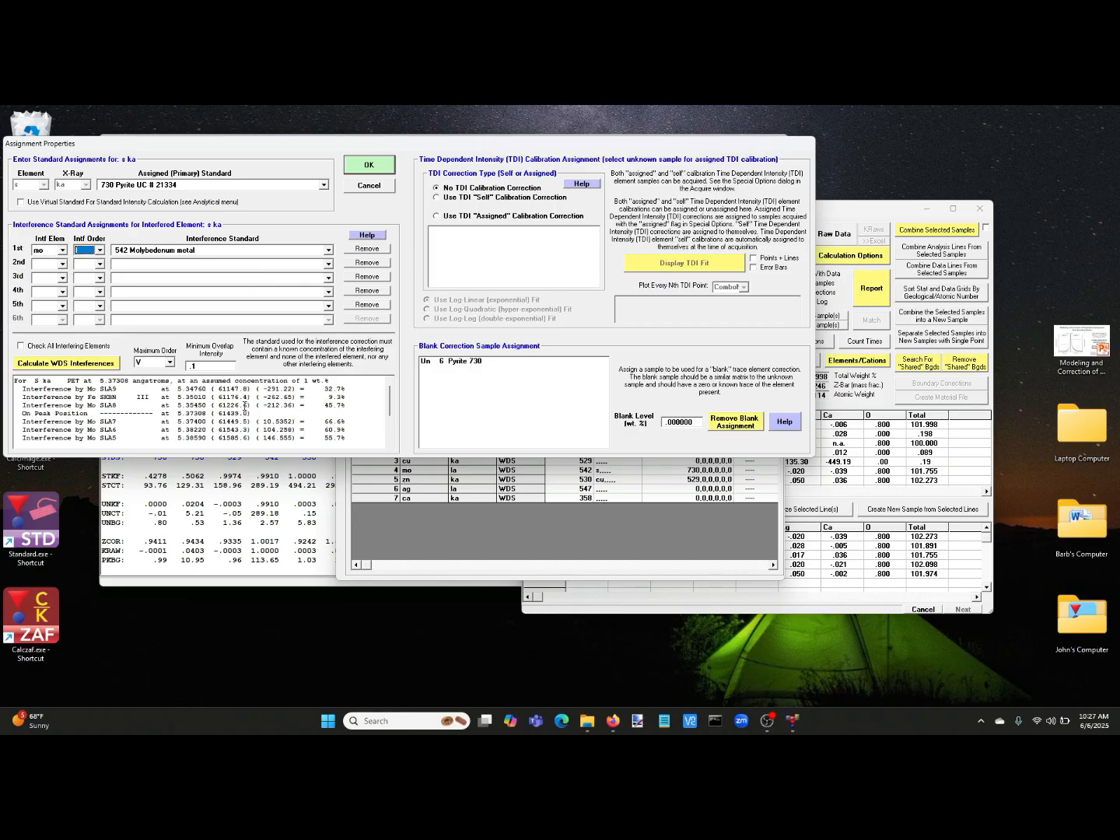
{"action": "left_click_drag", "start_coordinate": [129, 399], "coordinate": [143, 399]}
{"action": "left_click", "coordinate": [100, 251]}
{"action": "left_click", "coordinate": [100, 250]}
{"action": "left_click", "coordinate": [368, 165]}
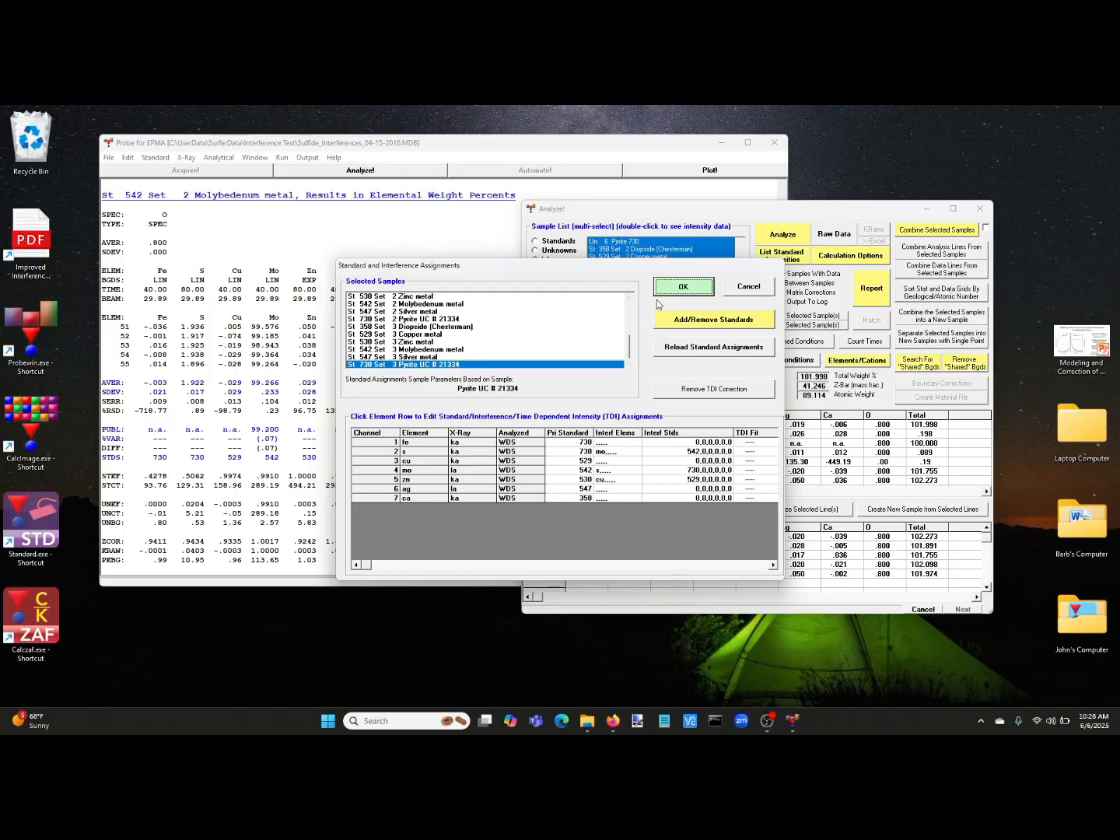
Step: Calculate the nominal WDS interferences for Mo la with pyrite as interference standard, and accept the assignments for all selected samples
{"action": "left_click", "coordinate": [604, 471]}
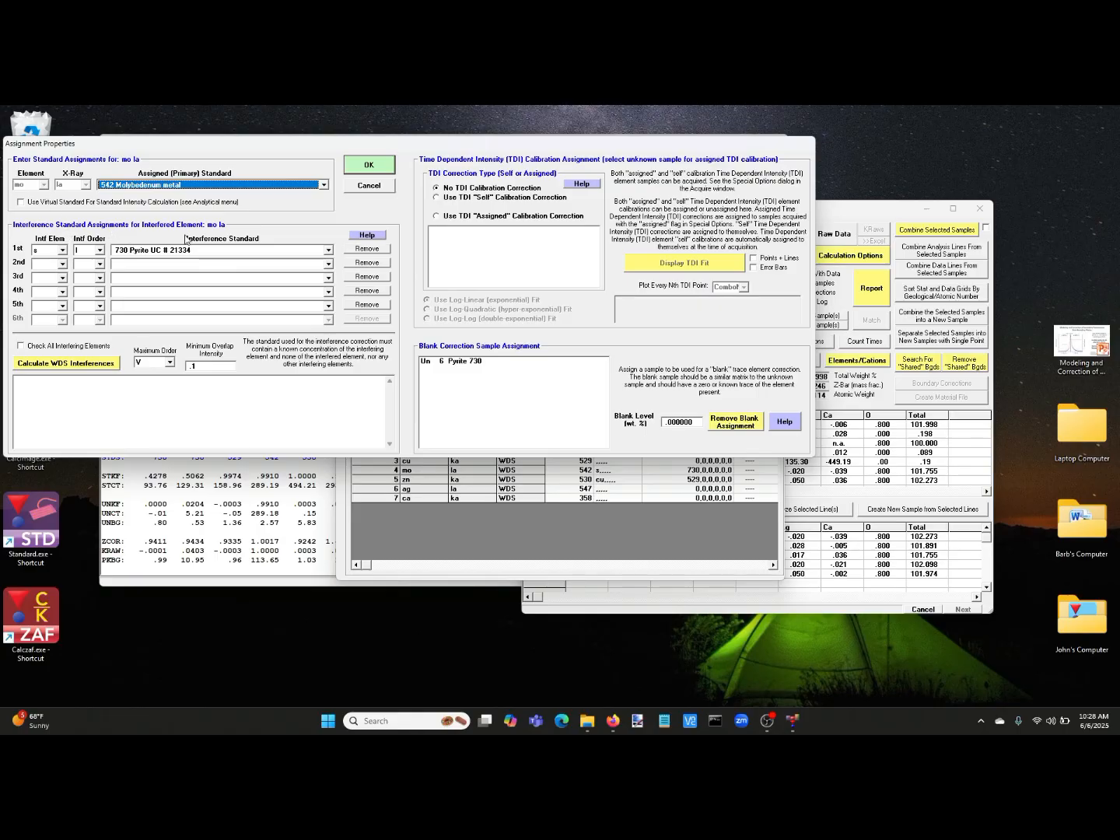
{"action": "left_click", "coordinate": [360, 166]}
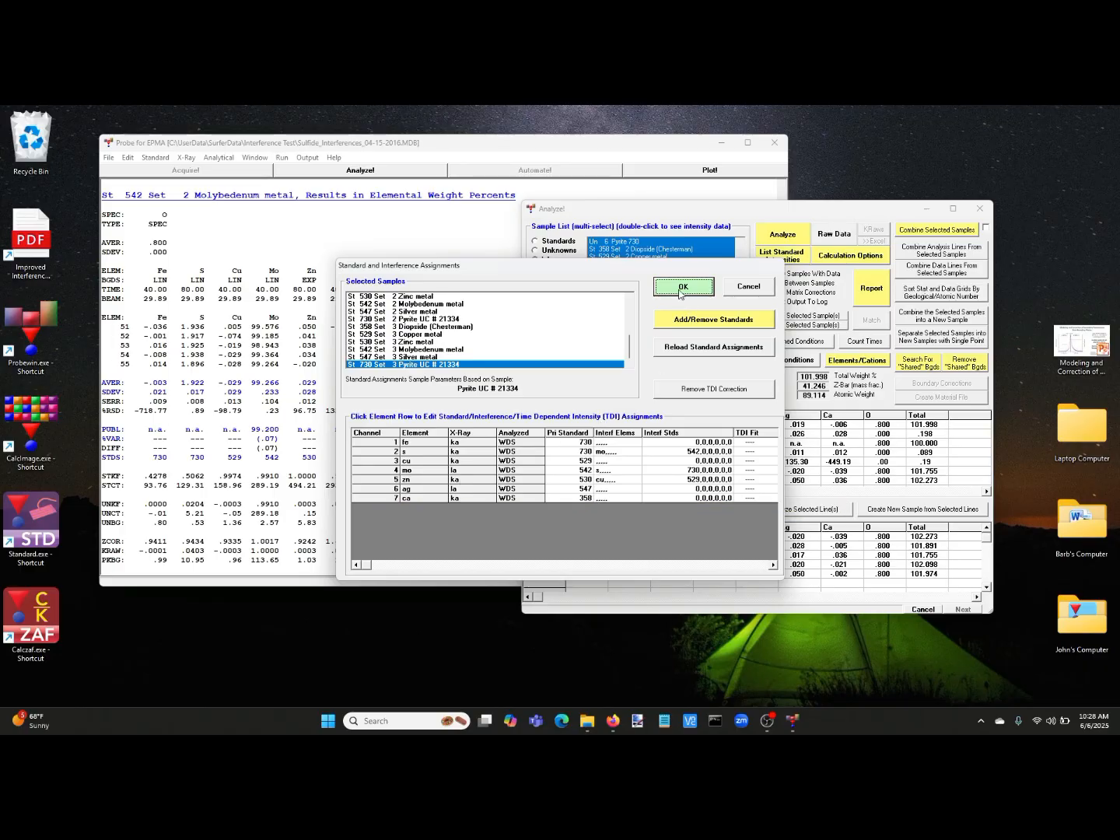
{"action": "left_click", "coordinate": [608, 471]}
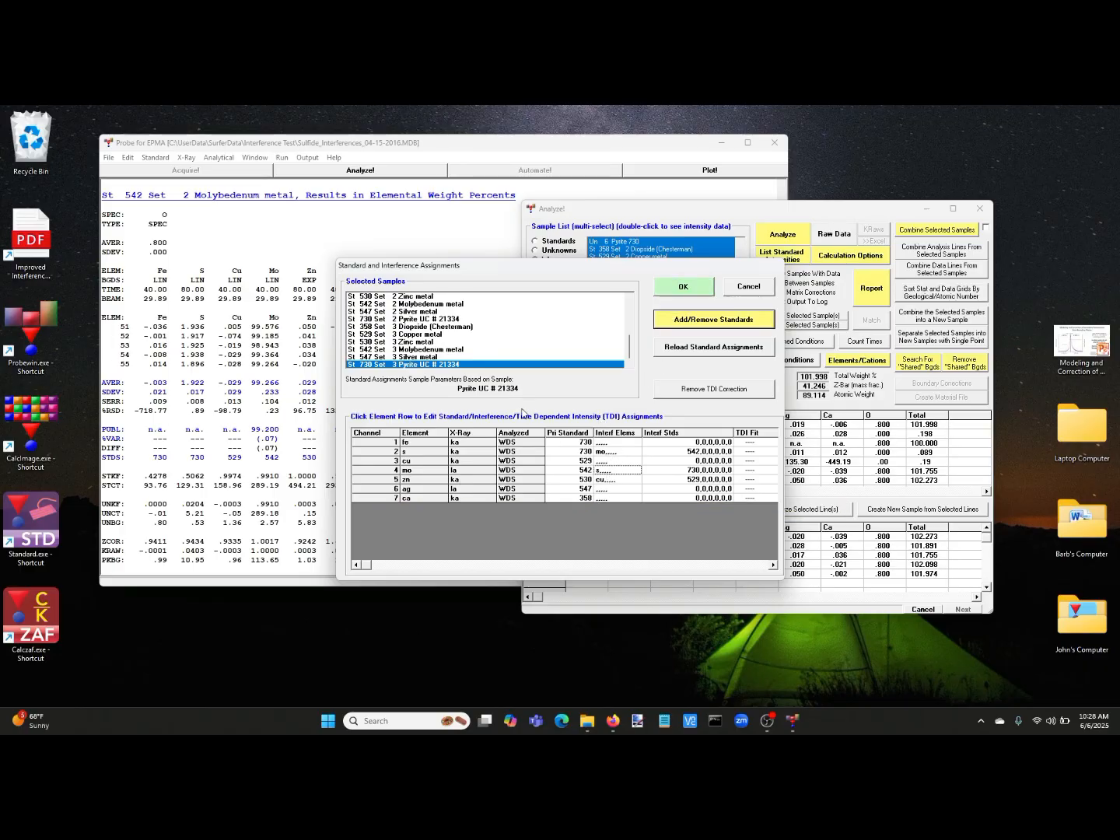
{"action": "left_click", "coordinate": [109, 365]}
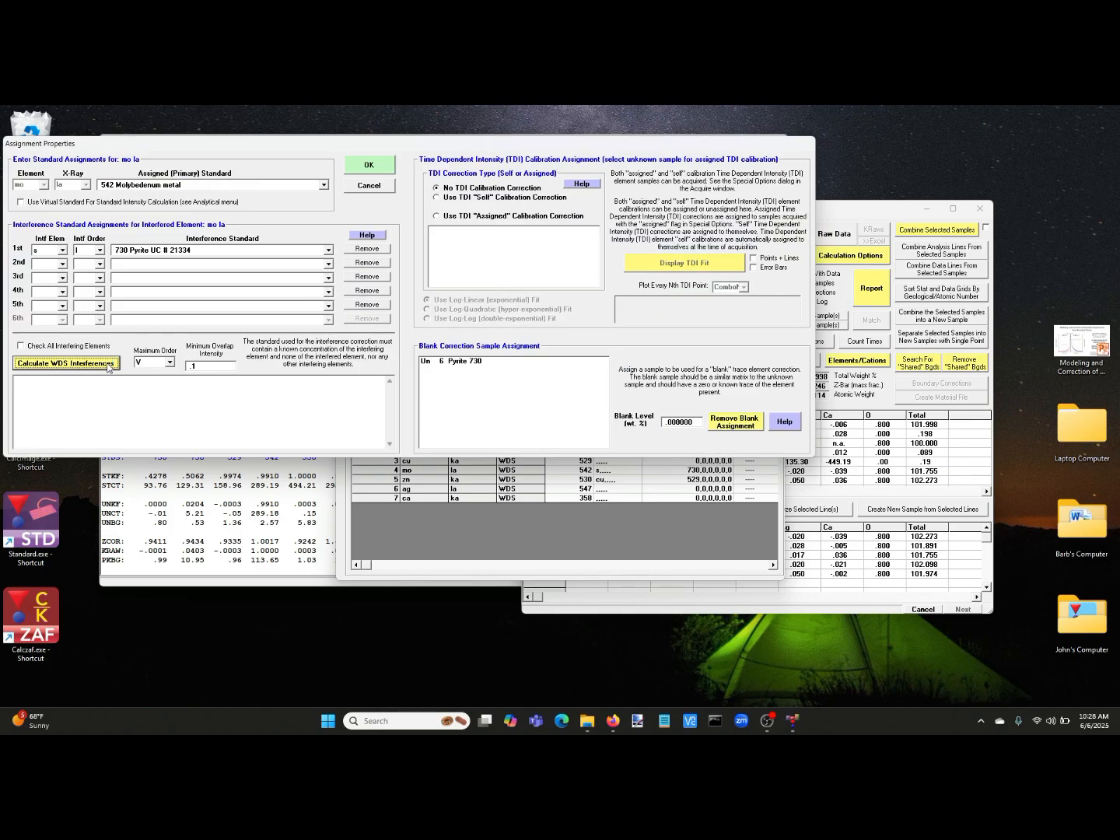
{"action": "scroll", "coordinate": [169, 412], "scroll_direction": "down", "scroll_amount": 2}
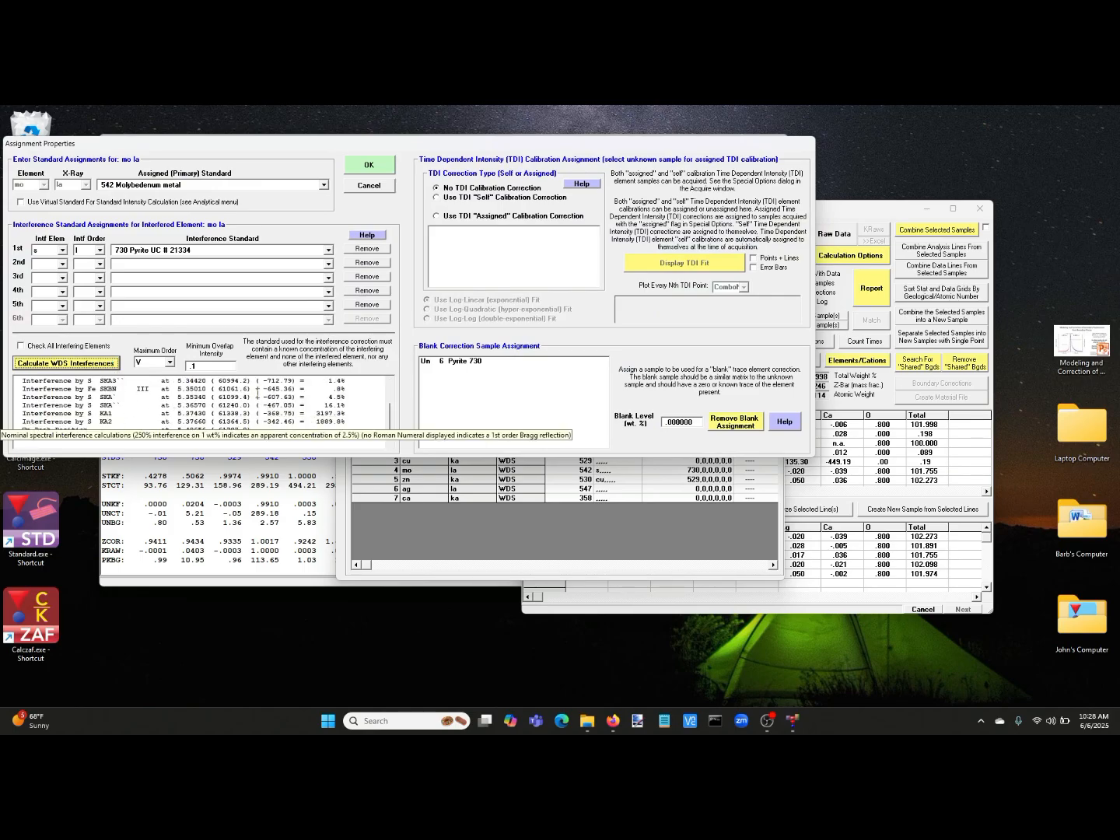
{"action": "left_click", "coordinate": [364, 168]}
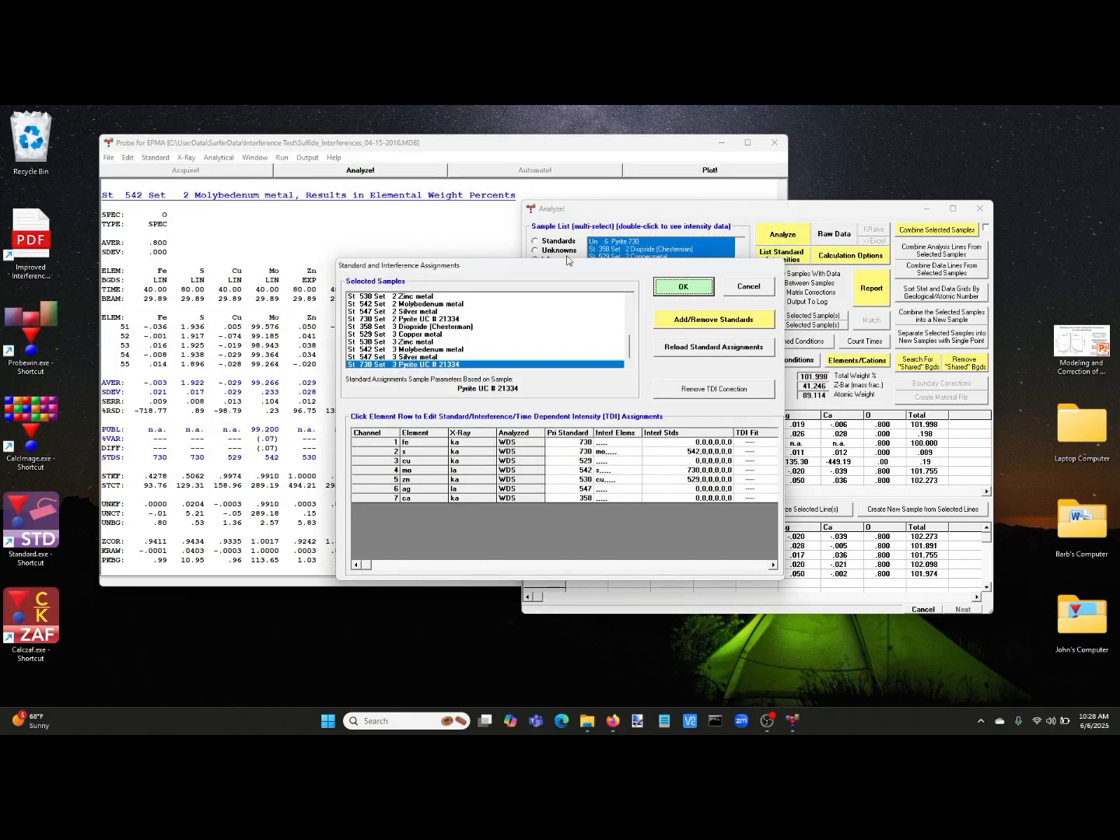
{"action": "left_click", "coordinate": [670, 289]}
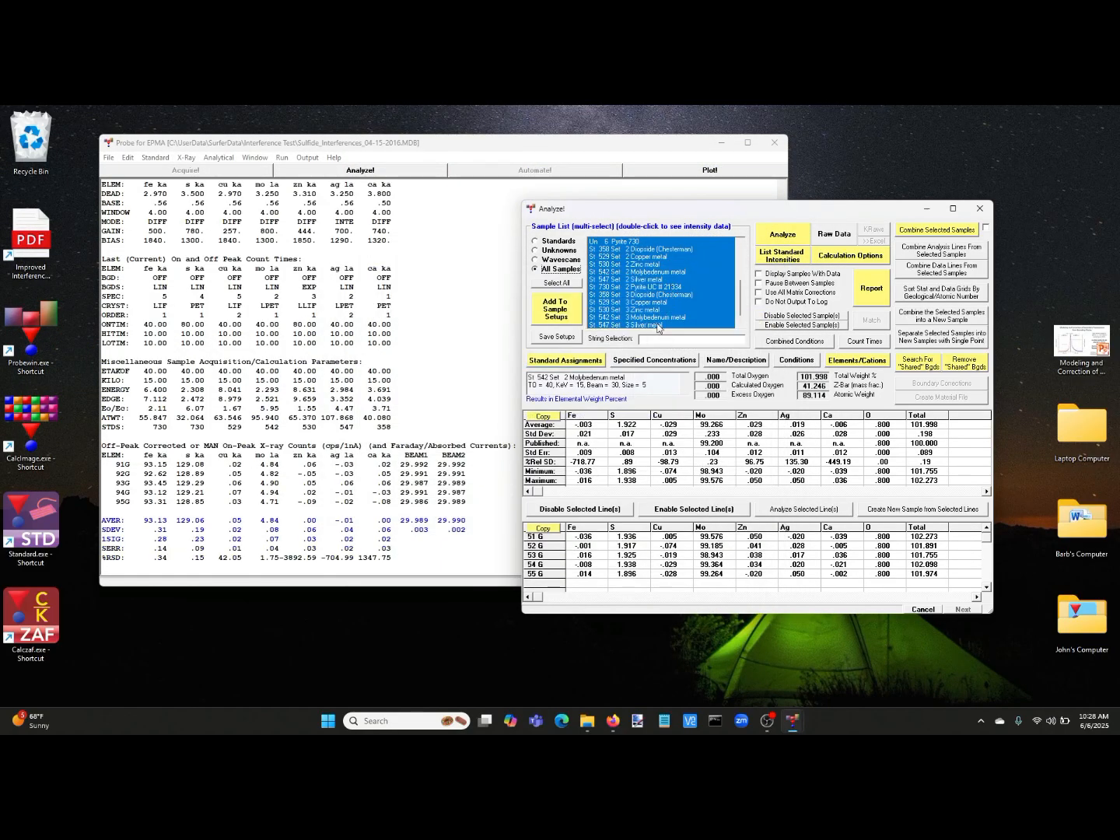
Step: Calculate the composition of the St 542 Set 3 Molybdenum metal standard and highlight its S average in the log
{"action": "scroll", "coordinate": [652, 325], "scroll_direction": "down", "scroll_amount": 1}
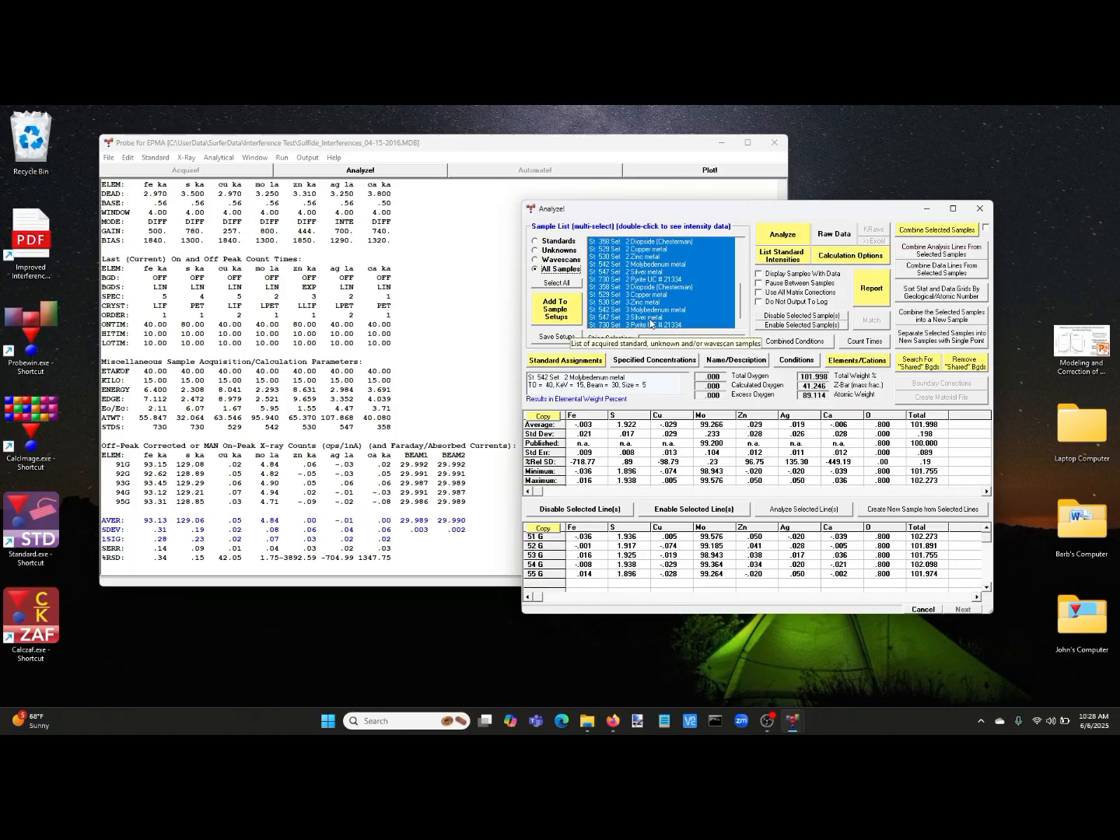
{"action": "left_click", "coordinate": [652, 311]}
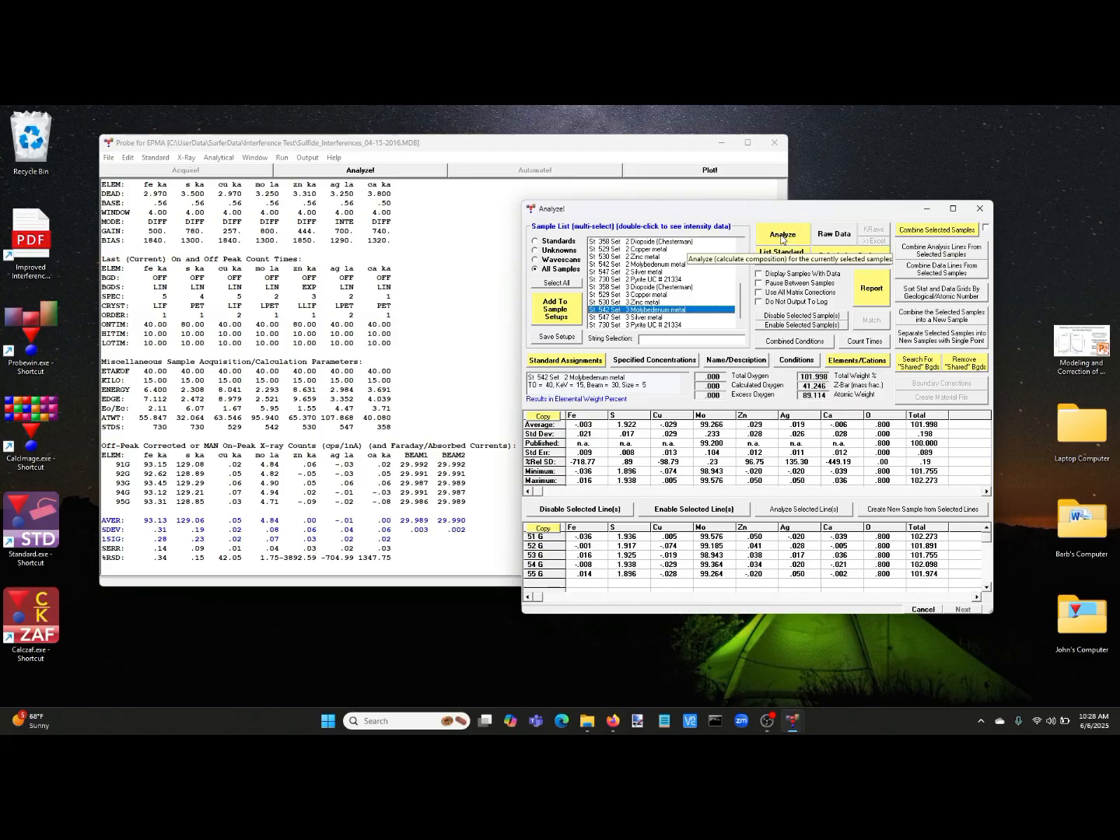
{"action": "left_click", "coordinate": [781, 236]}
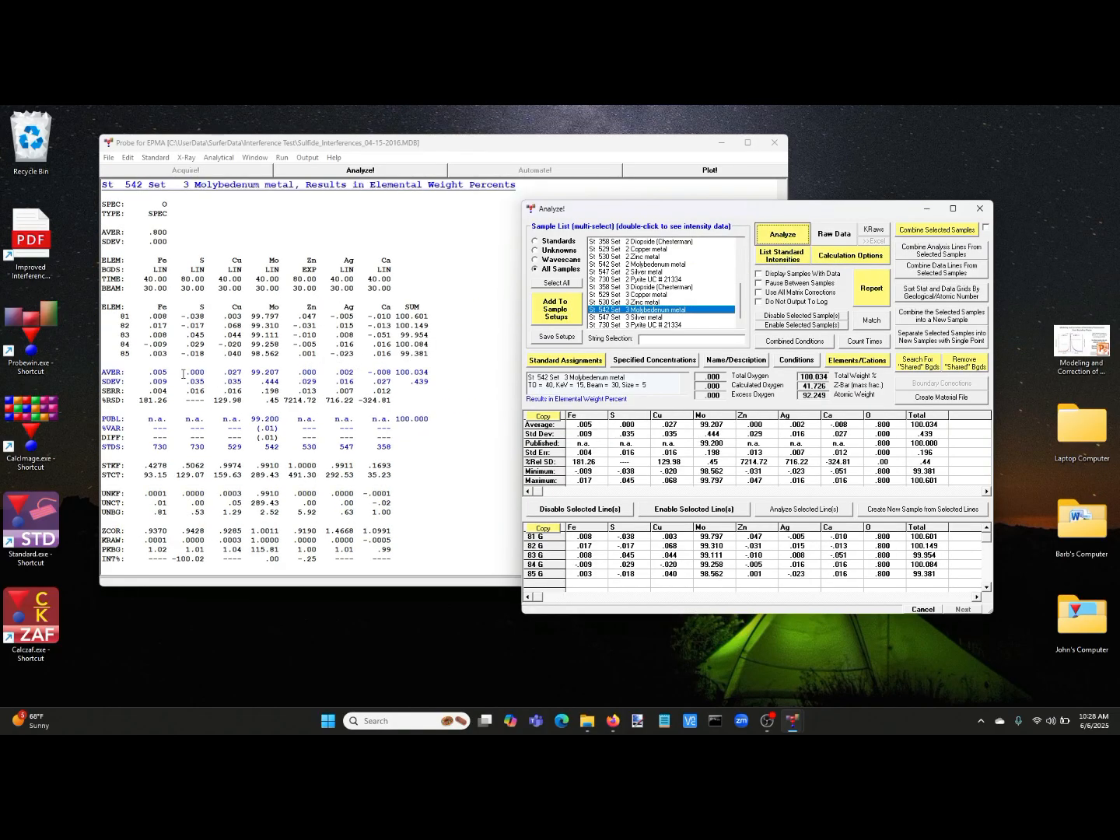
{"action": "left_click_drag", "start_coordinate": [182, 374], "coordinate": [210, 373]}
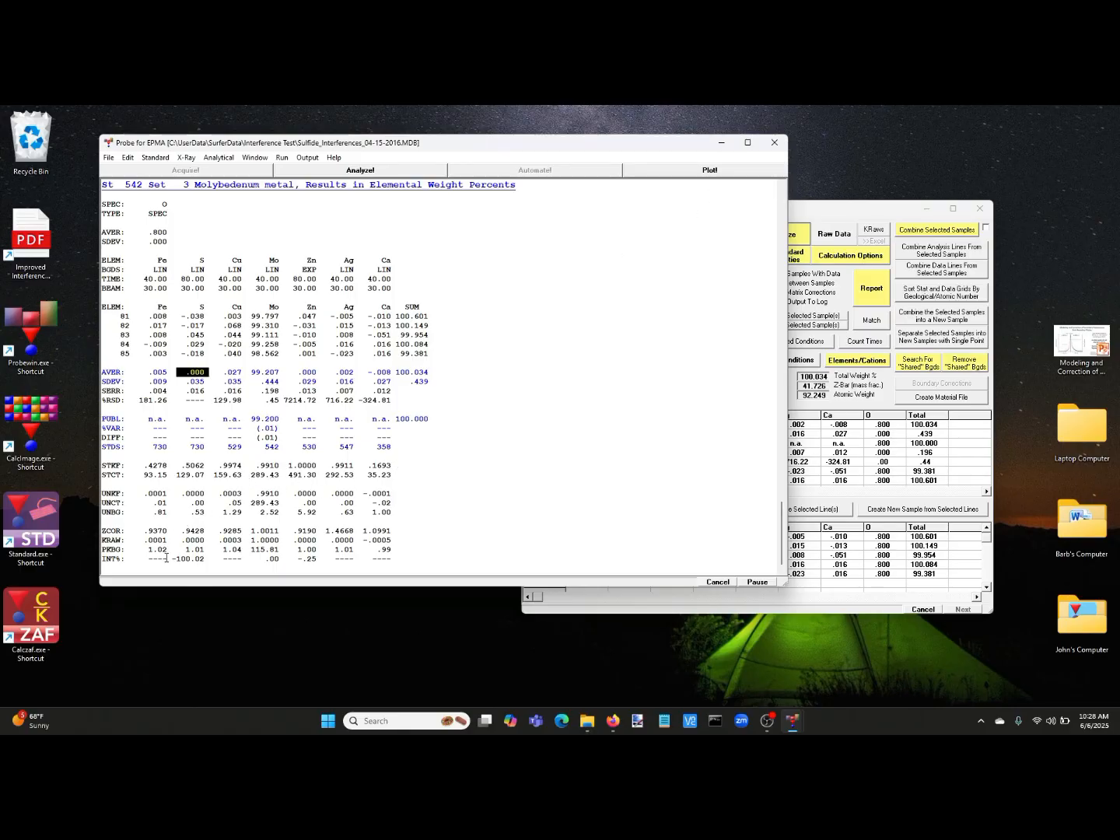
Step: Highlight the S interference percentage for molybdenum metal, and analyze St 730 Set 3 Pyrite, highlighting its Mo average in the log
{"action": "left_click_drag", "start_coordinate": [165, 558], "coordinate": [206, 561]}
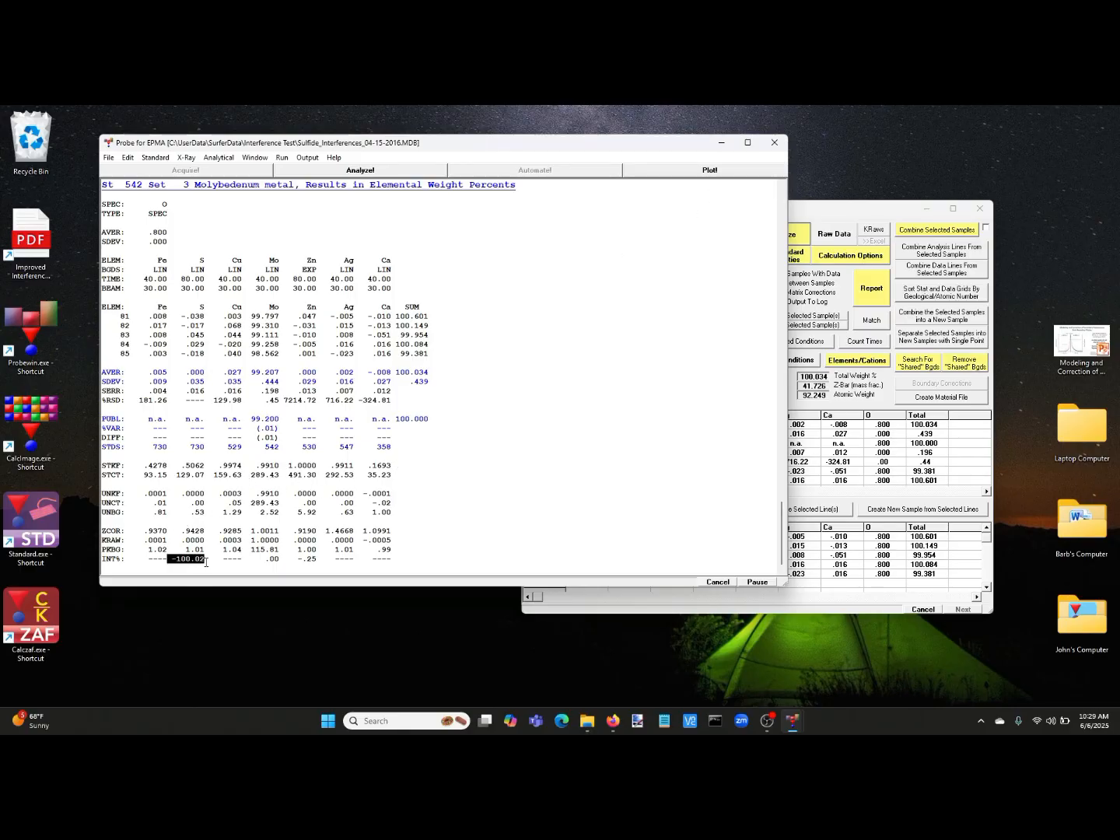
{"action": "left_click", "coordinate": [797, 219]}
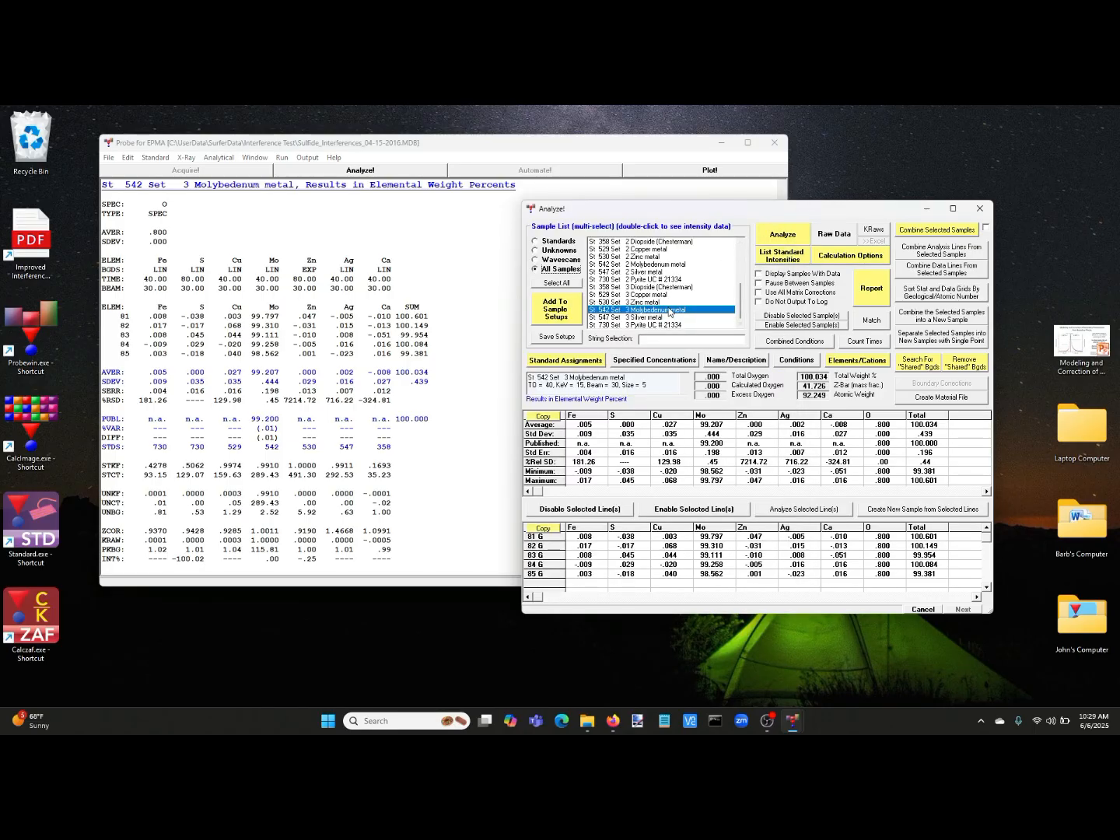
{"action": "left_click", "coordinate": [658, 325]}
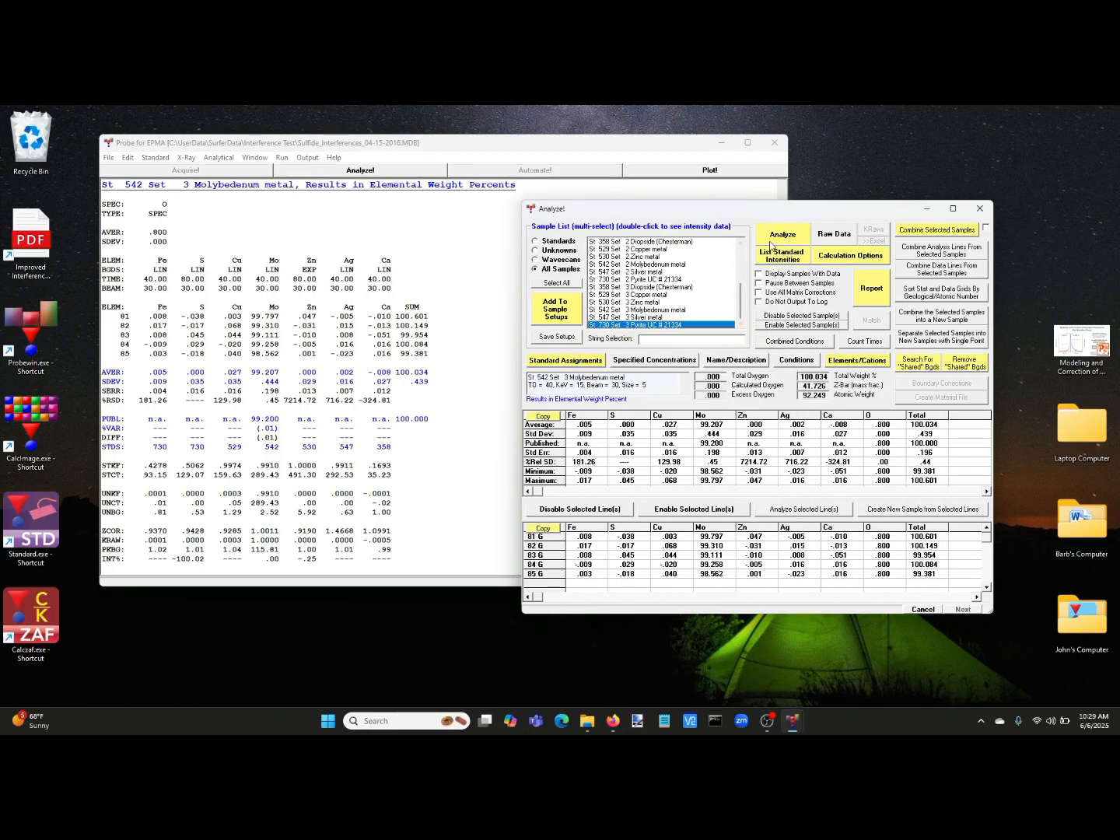
{"action": "left_click", "coordinate": [776, 237]}
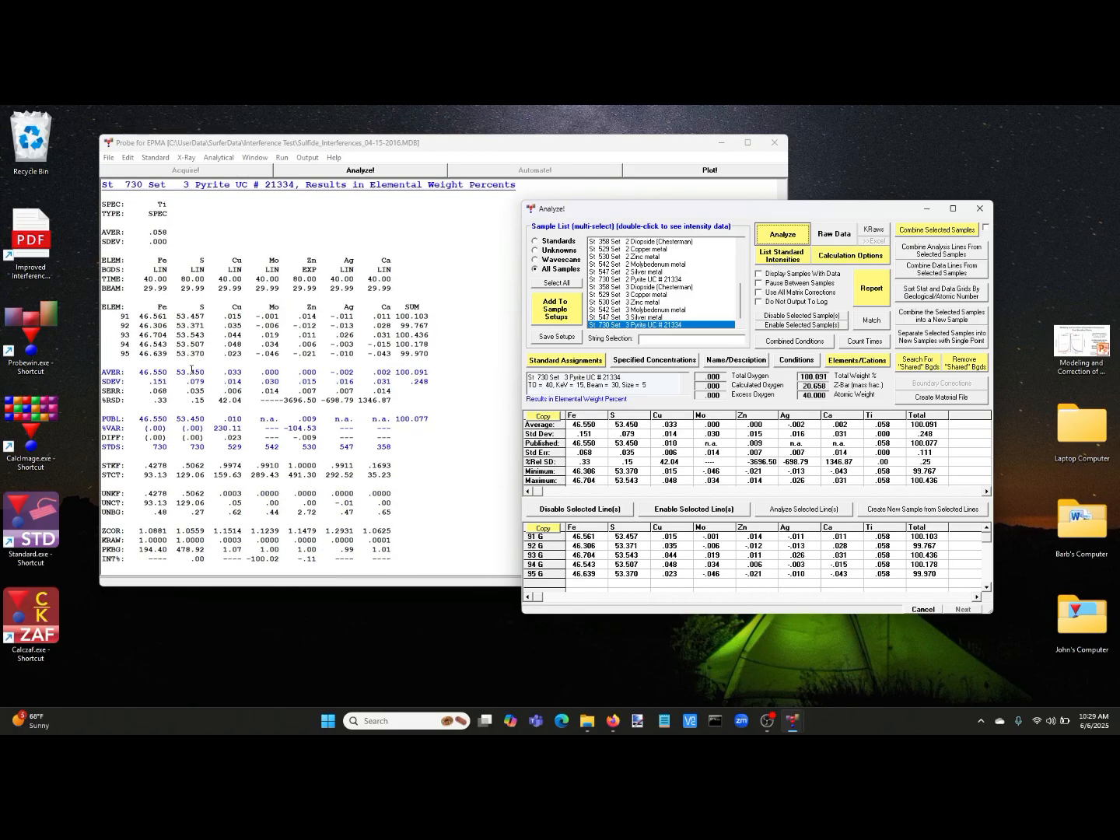
{"action": "left_click_drag", "start_coordinate": [260, 370], "coordinate": [287, 374]}
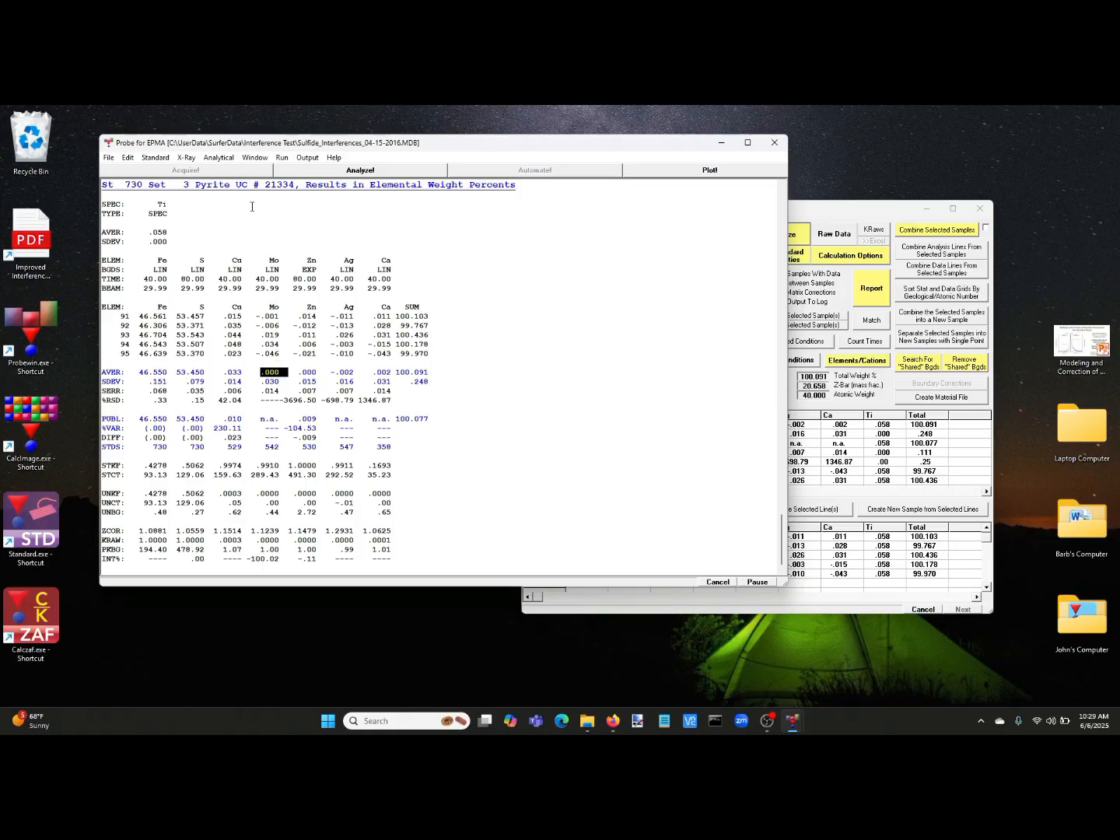
Step: Disable the assigned interference corrections on standards and unknowns, and reanalyze the Set 3 pyrite standard, highlighting its Mo average
{"action": "left_click", "coordinate": [217, 157]}
{"action": "left_click", "coordinate": [235, 170]}
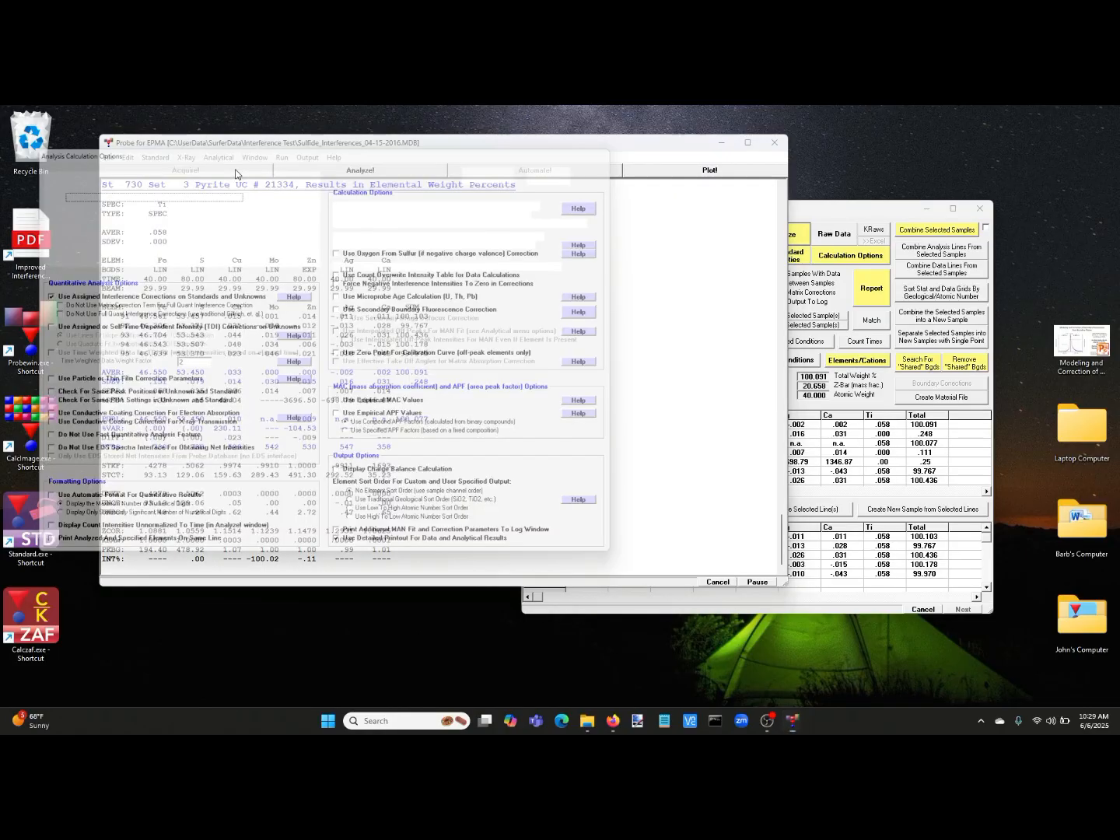
{"action": "left_click", "coordinate": [158, 294]}
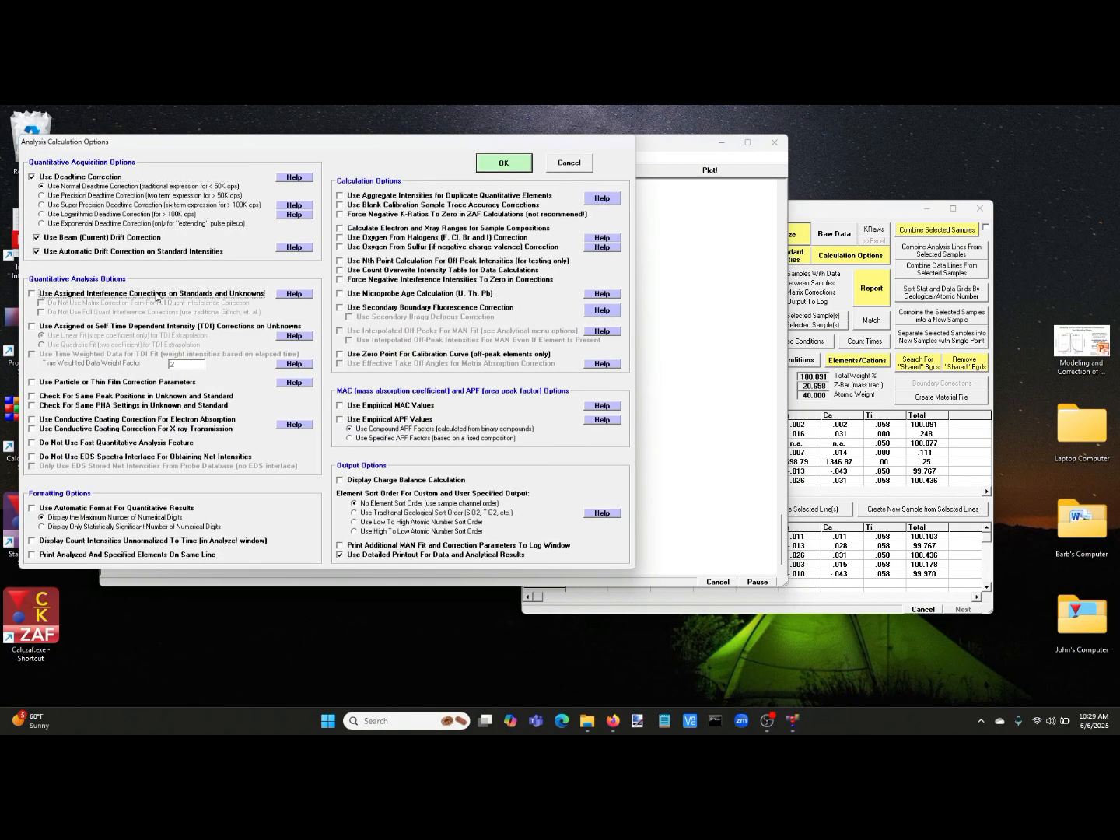
{"action": "left_click", "coordinate": [484, 169]}
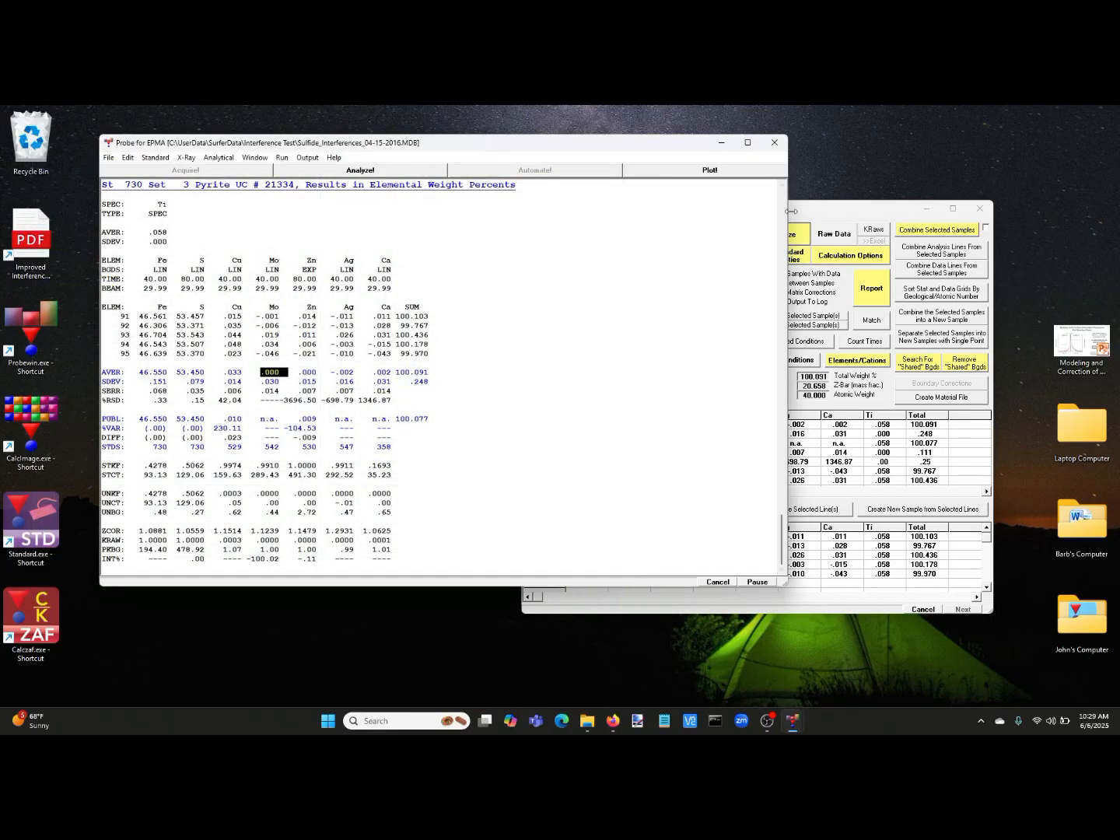
{"action": "left_click", "coordinate": [834, 210]}
{"action": "left_click", "coordinate": [786, 235]}
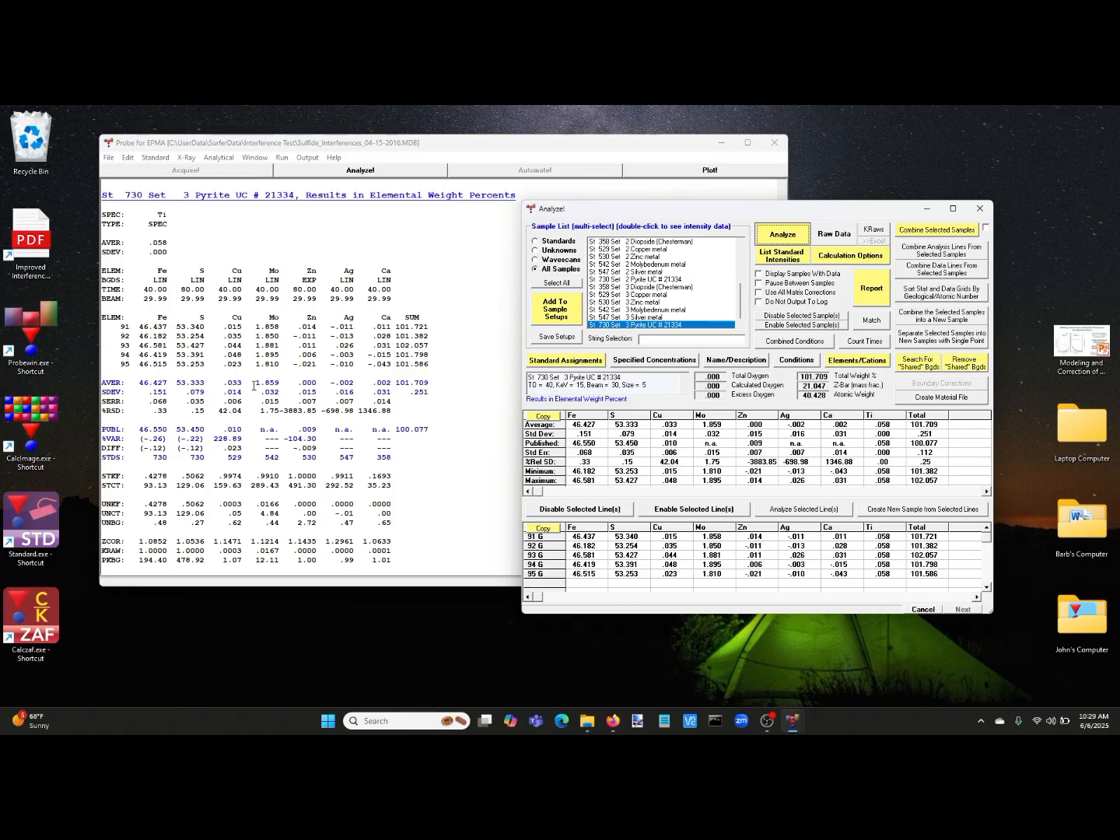
{"action": "left_click_drag", "start_coordinate": [254, 384], "coordinate": [278, 383]}
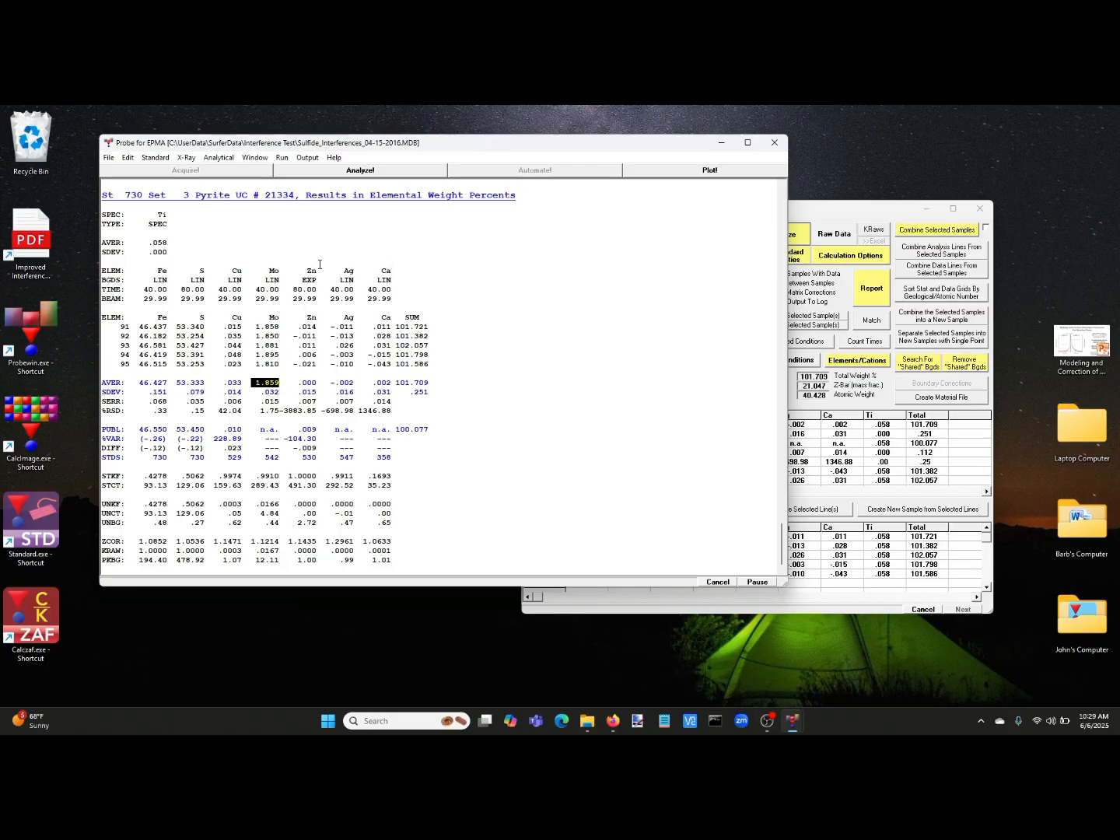
Step: Re-enable the assigned interference corrections on standards and unknowns, and recalculate the Set 3 pyrite standard
{"action": "left_click", "coordinate": [218, 157]}
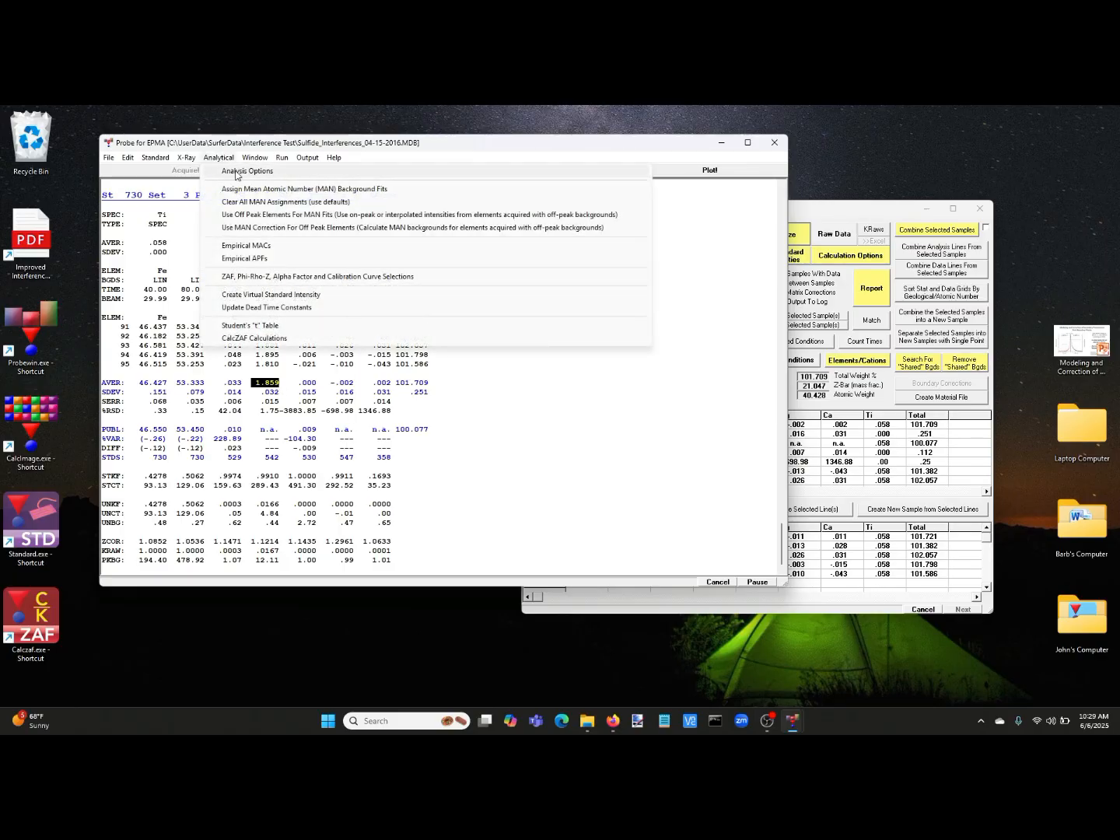
{"action": "left_click", "coordinate": [235, 173]}
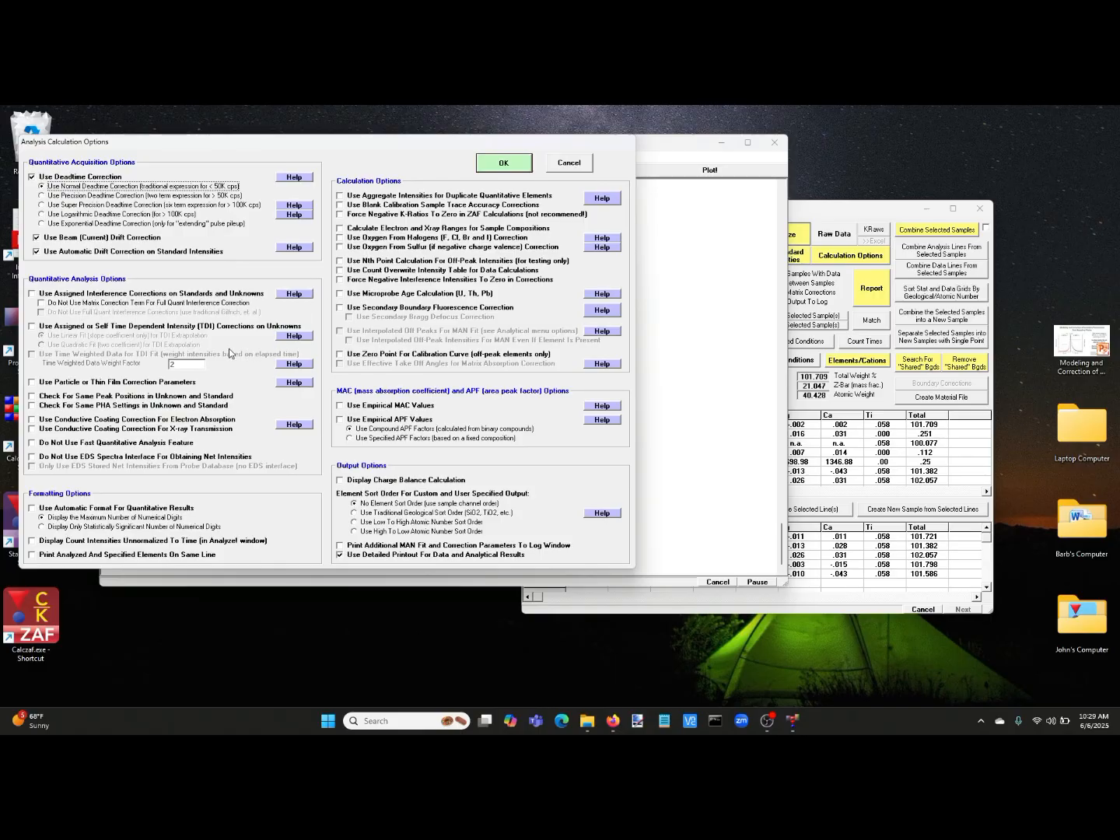
{"action": "left_click", "coordinate": [206, 296]}
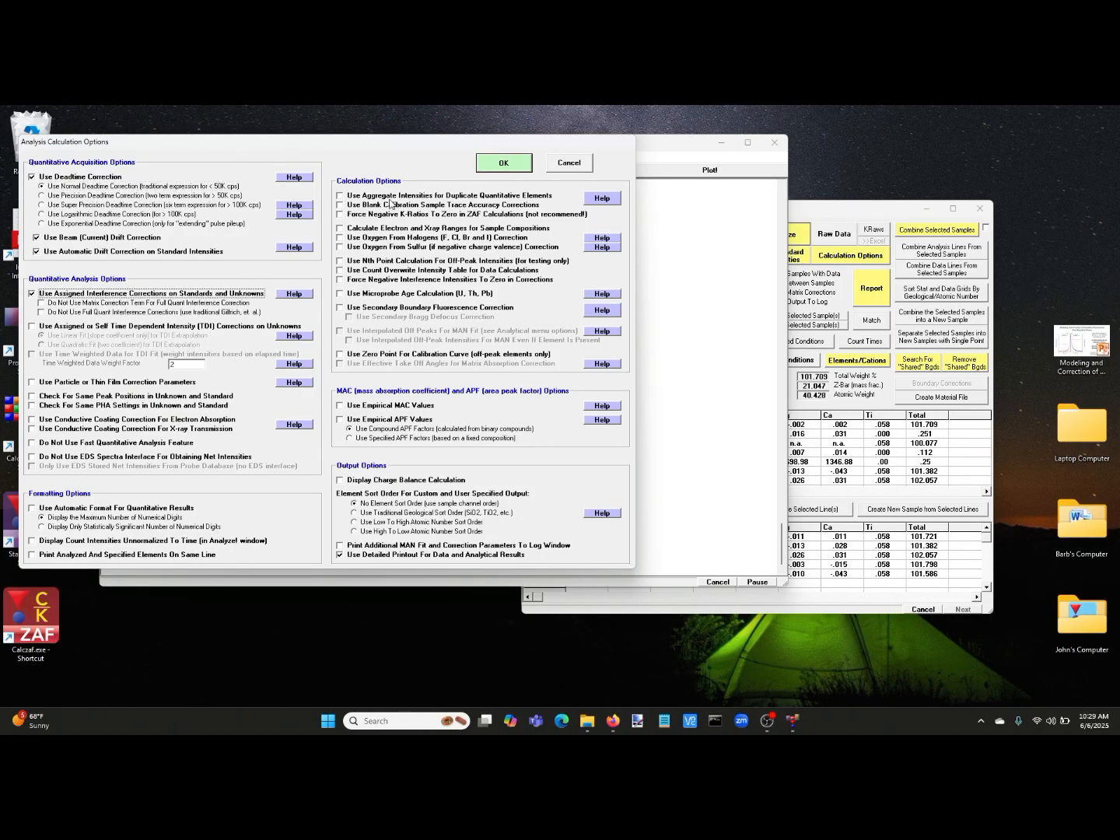
{"action": "left_click", "coordinate": [503, 165]}
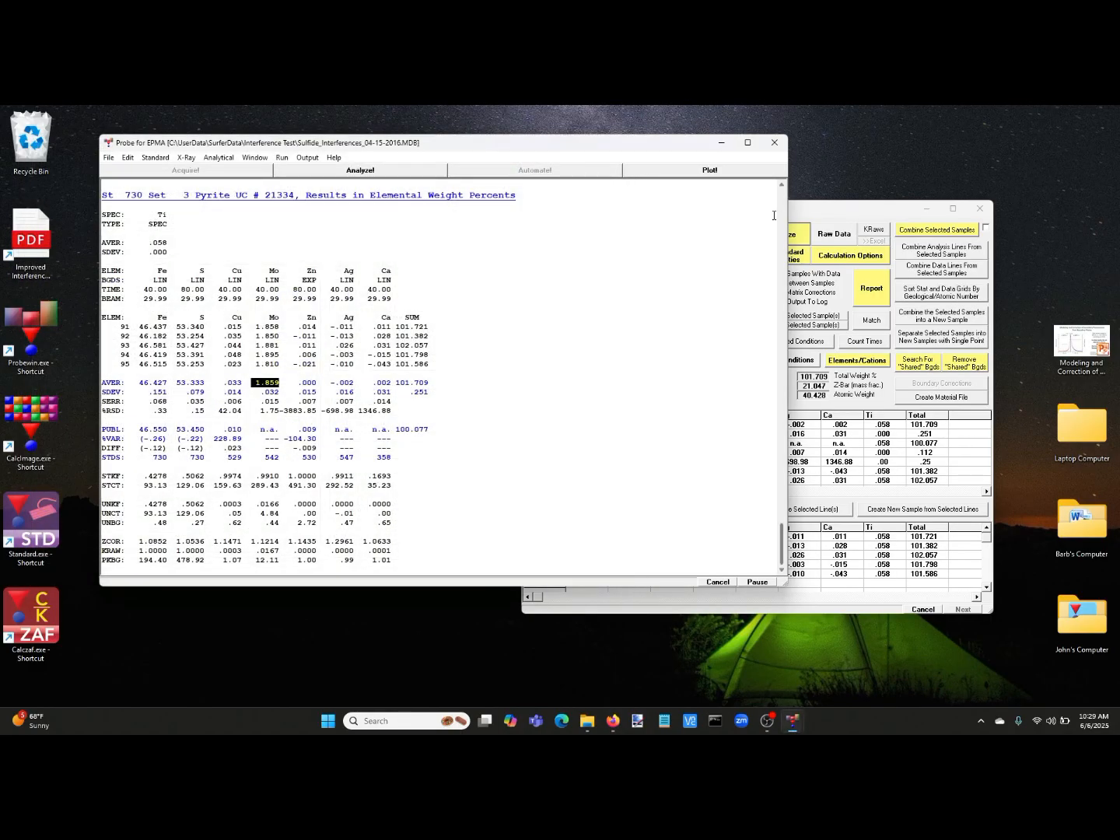
{"action": "left_click", "coordinate": [817, 214]}
{"action": "left_click", "coordinate": [788, 234]}
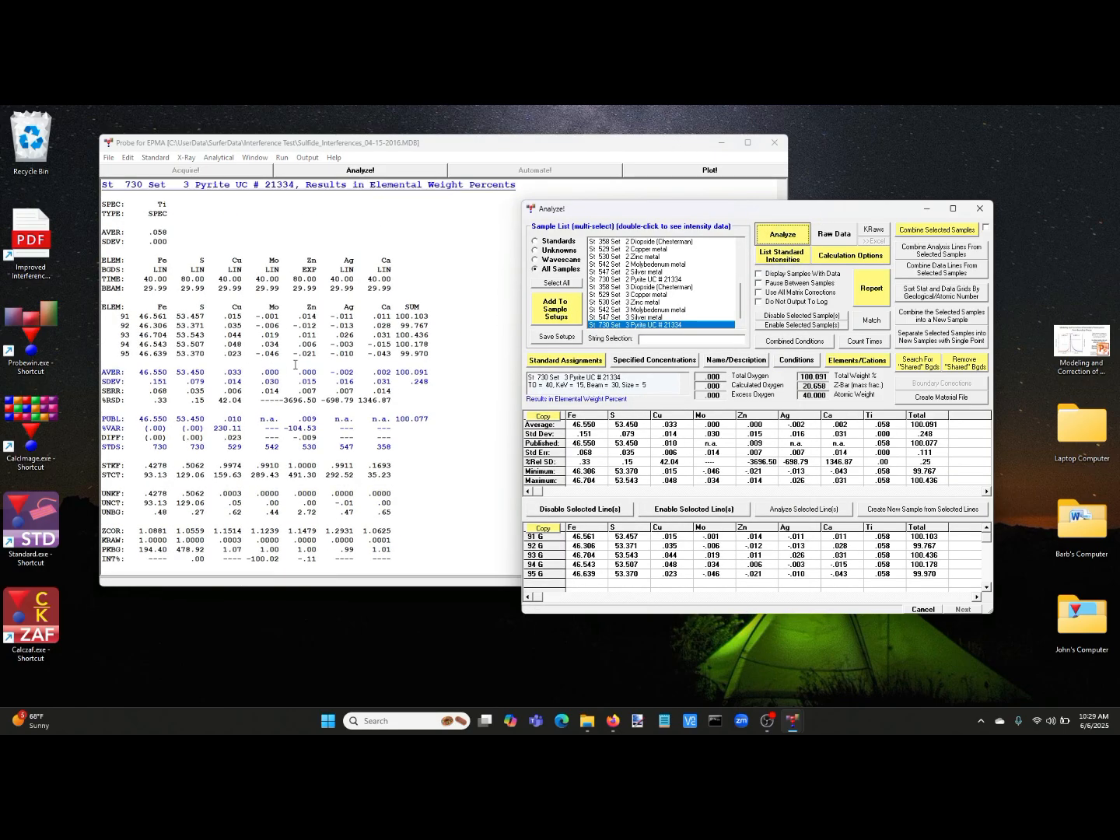
Step: Analyze the unknown sample Un 6 Pyrite 730 and highlight its Mo standard deviation in the log
{"action": "left_click", "coordinate": [560, 251]}
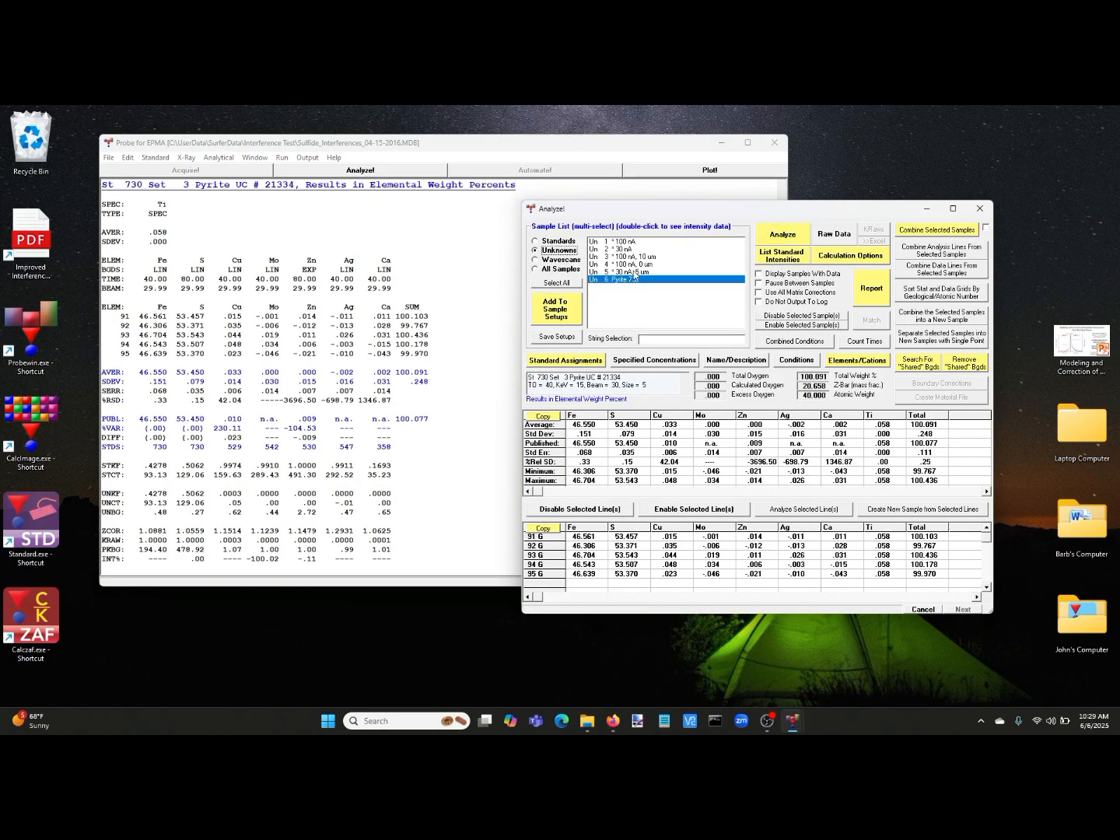
{"action": "left_click", "coordinate": [782, 234]}
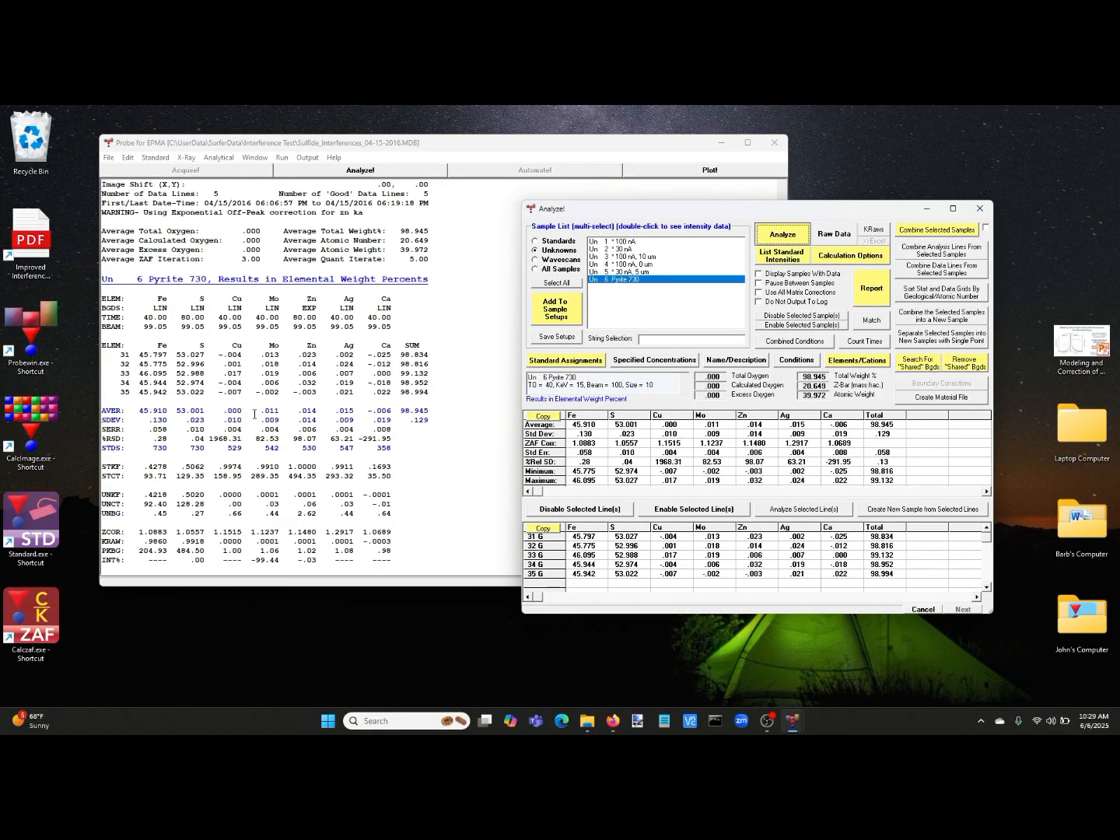
{"action": "left_click_drag", "start_coordinate": [253, 414], "coordinate": [281, 424]}
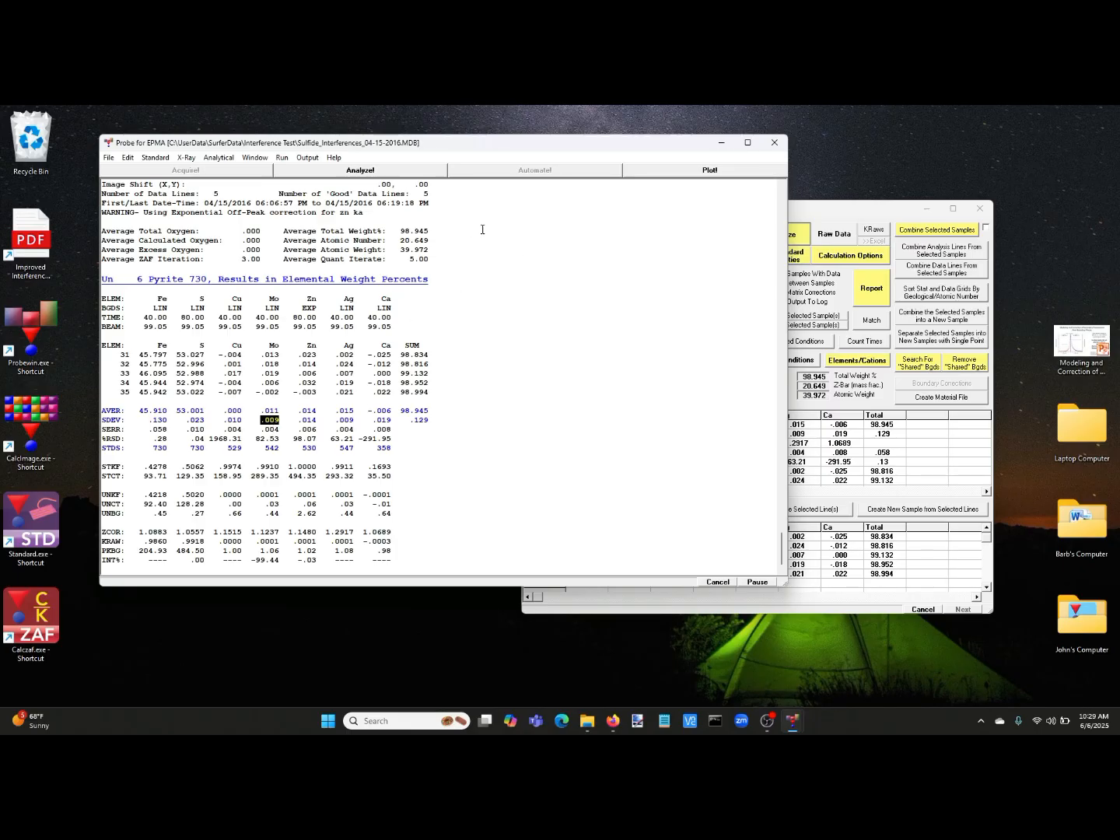
Step: Close the current Probe for EPMA file, exit the program, and start CalcImage
{"action": "left_click", "coordinate": [775, 145]}
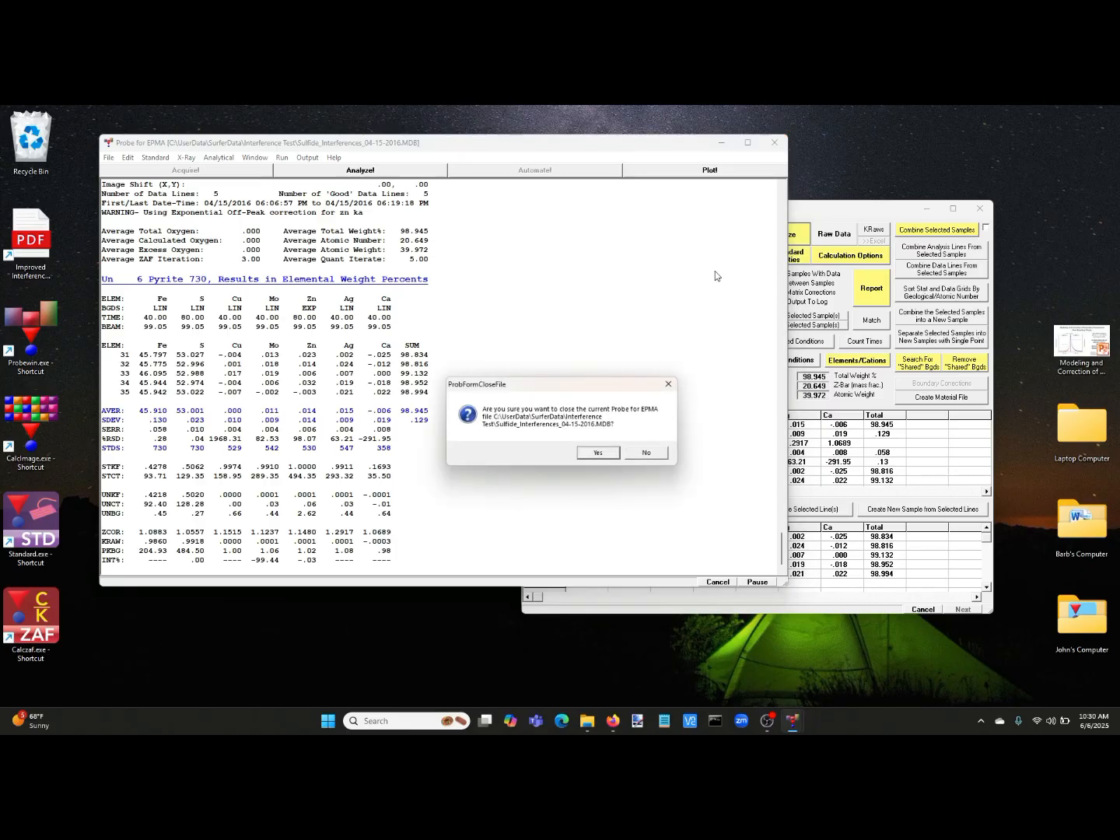
{"action": "left_click", "coordinate": [599, 454]}
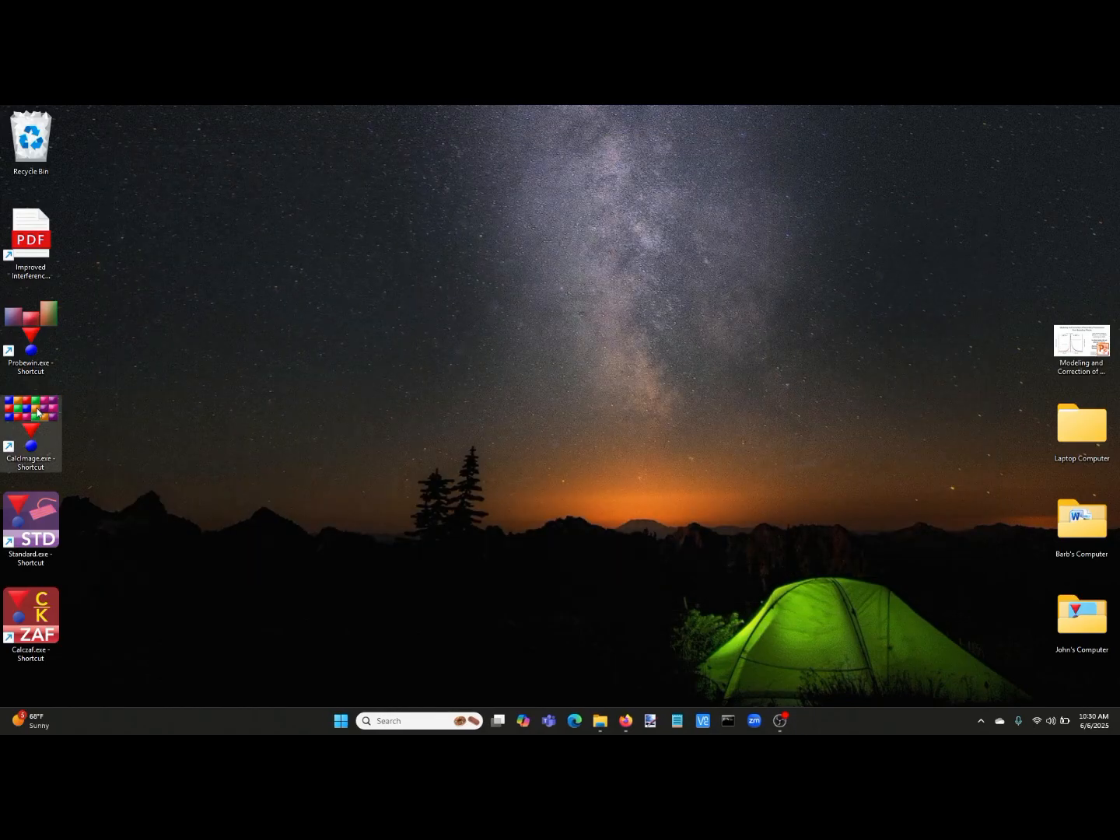
{"action": "double_click", "coordinate": [36, 411]}
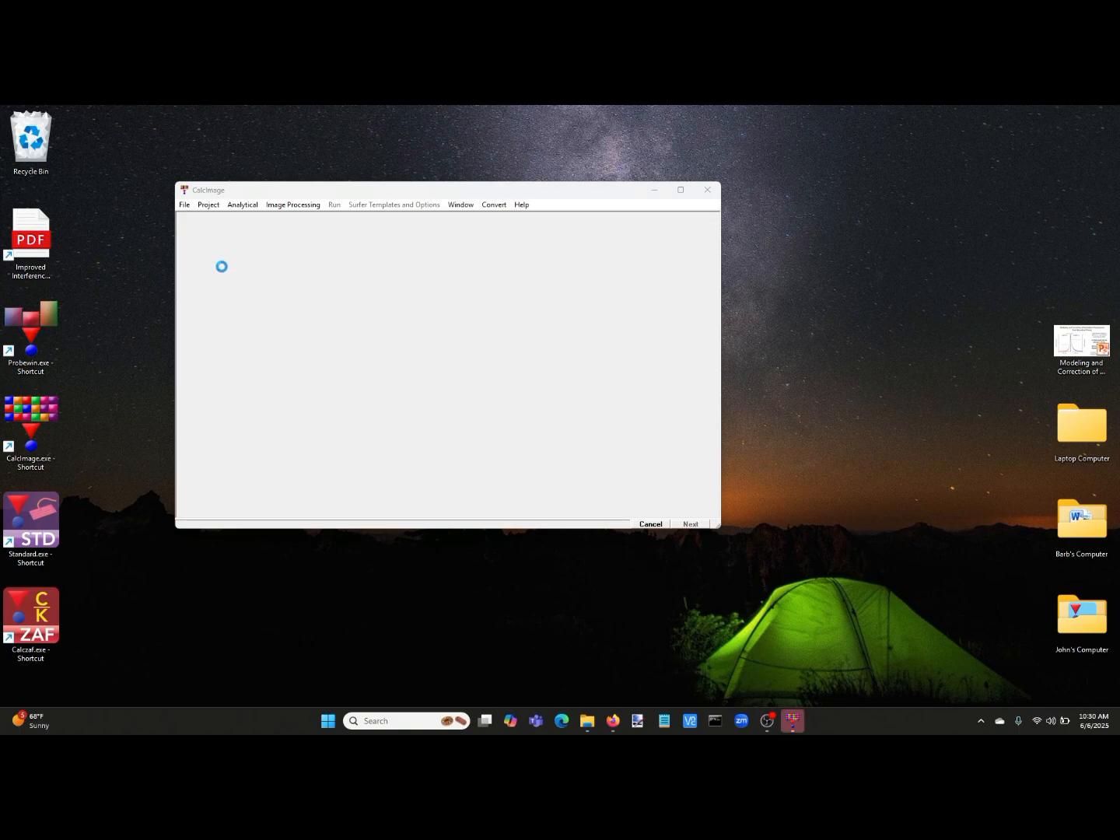
Step: Open the existing project Sulfide_Interferences_04-15-2016_FeCu_Sulfide_00053_.CIP from the Interference Test folder in SurferData
{"action": "left_click", "coordinate": [209, 205]}
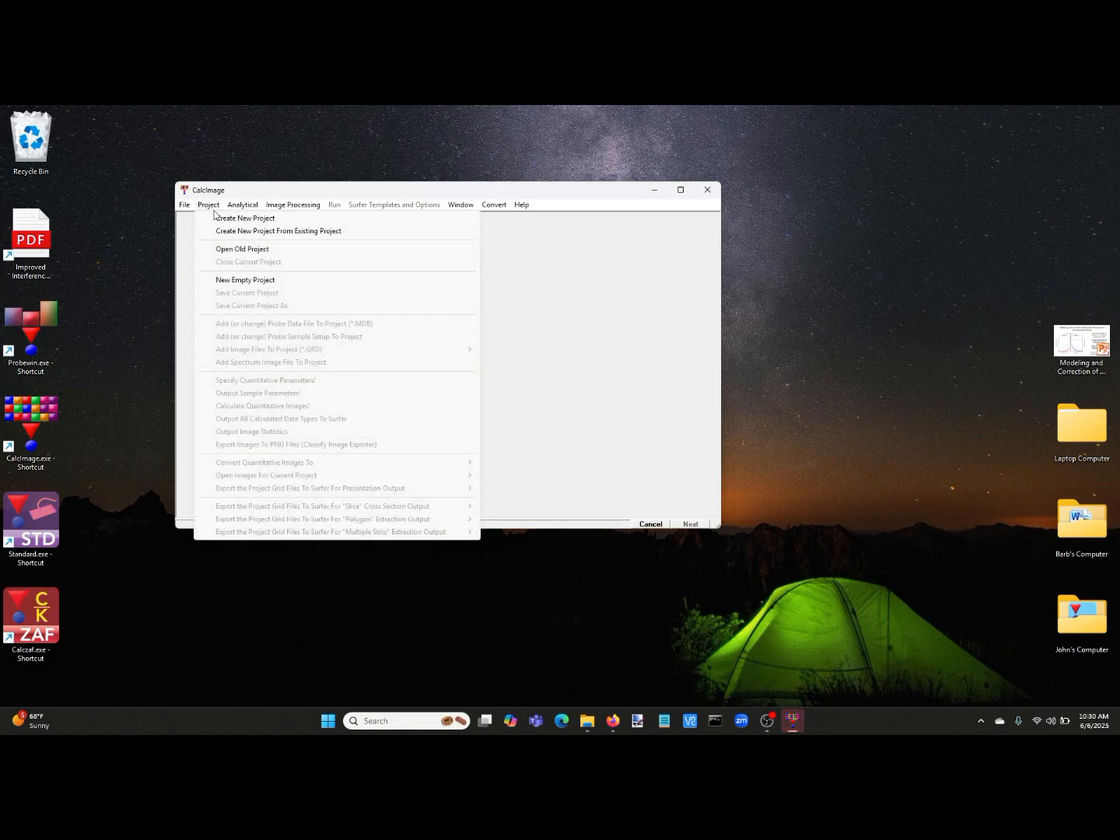
{"action": "left_click", "coordinate": [238, 251]}
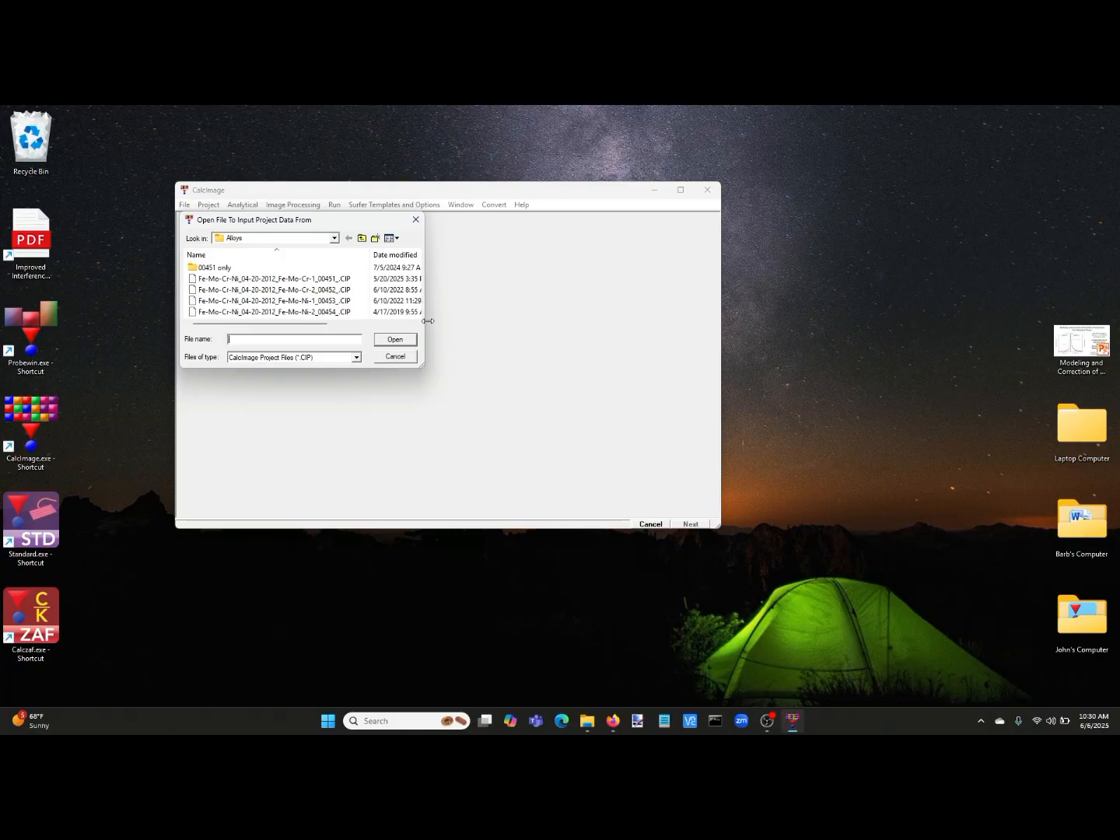
{"action": "left_click", "coordinate": [362, 239]}
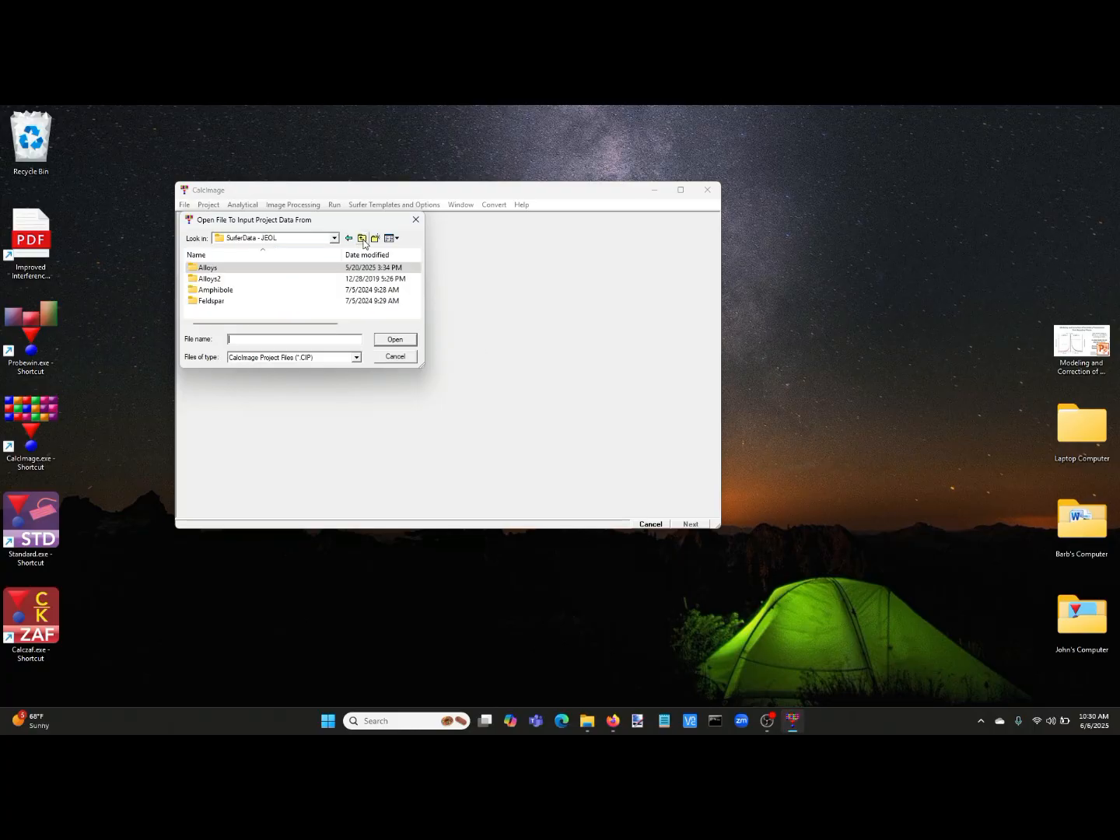
{"action": "left_click", "coordinate": [362, 238]}
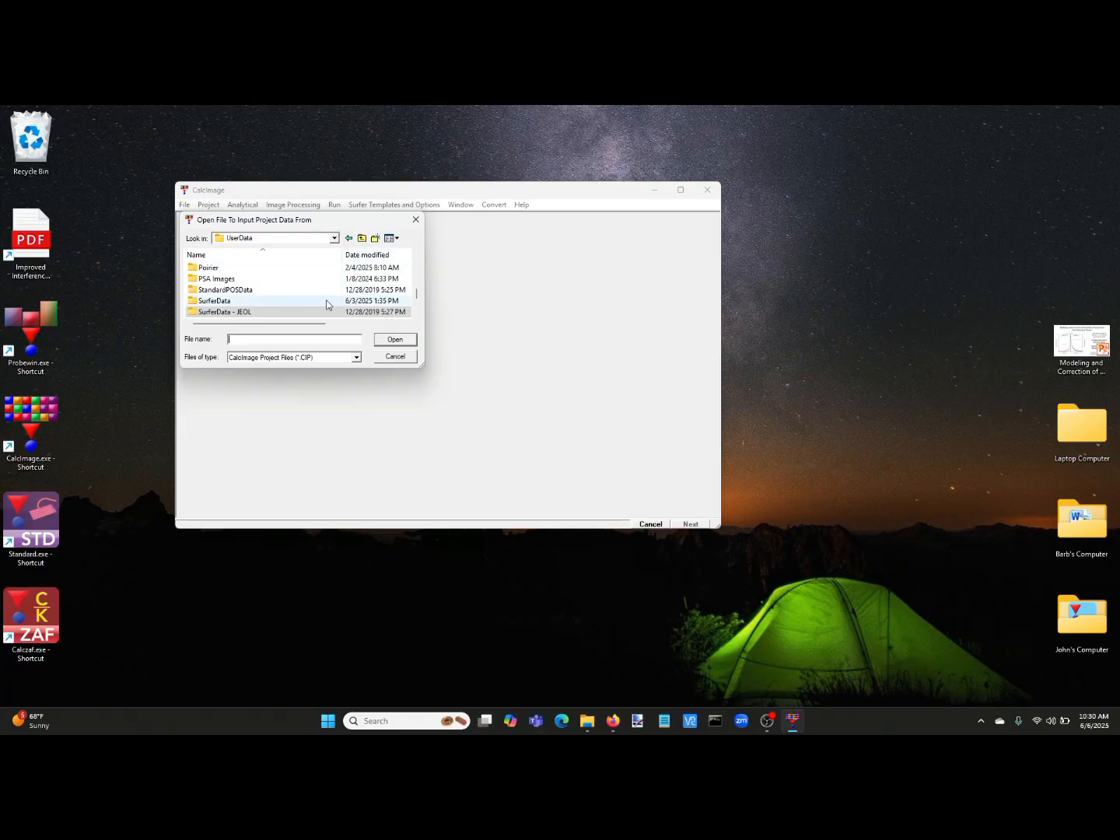
{"action": "double_click", "coordinate": [283, 301]}
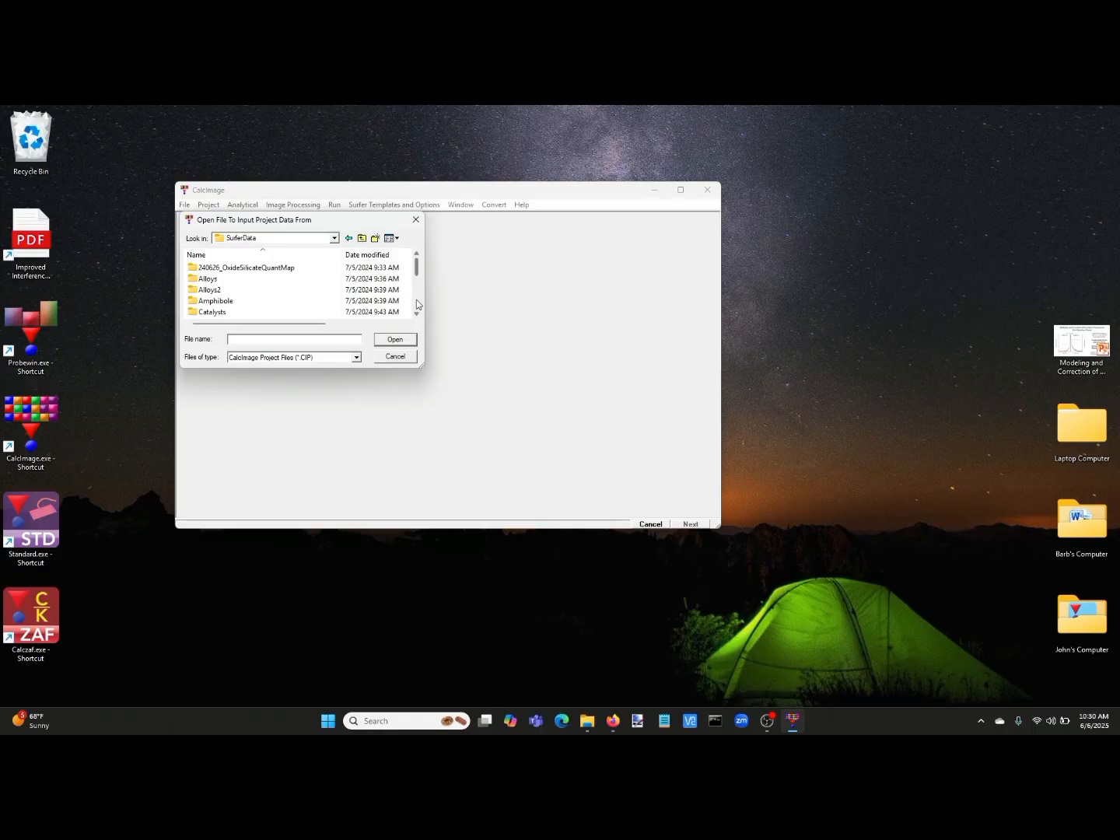
{"action": "scroll", "coordinate": [417, 304], "scroll_direction": "down", "scroll_amount": 4}
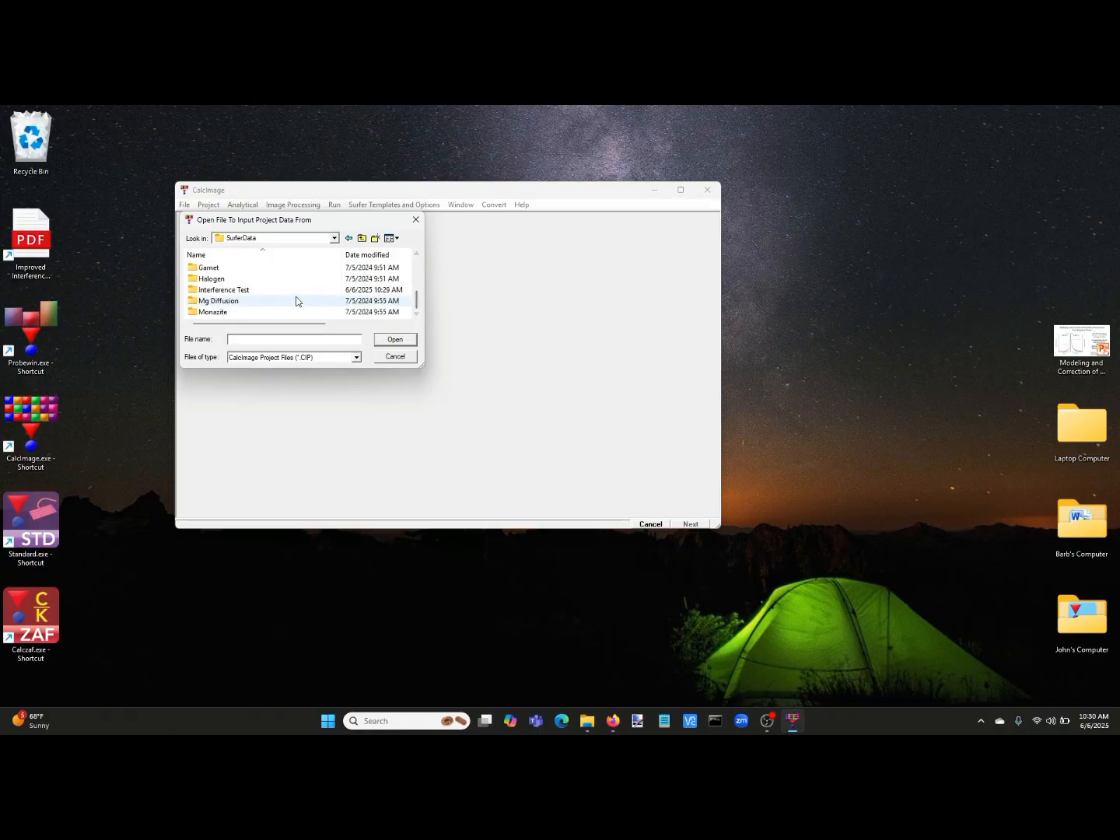
{"action": "double_click", "coordinate": [290, 291]}
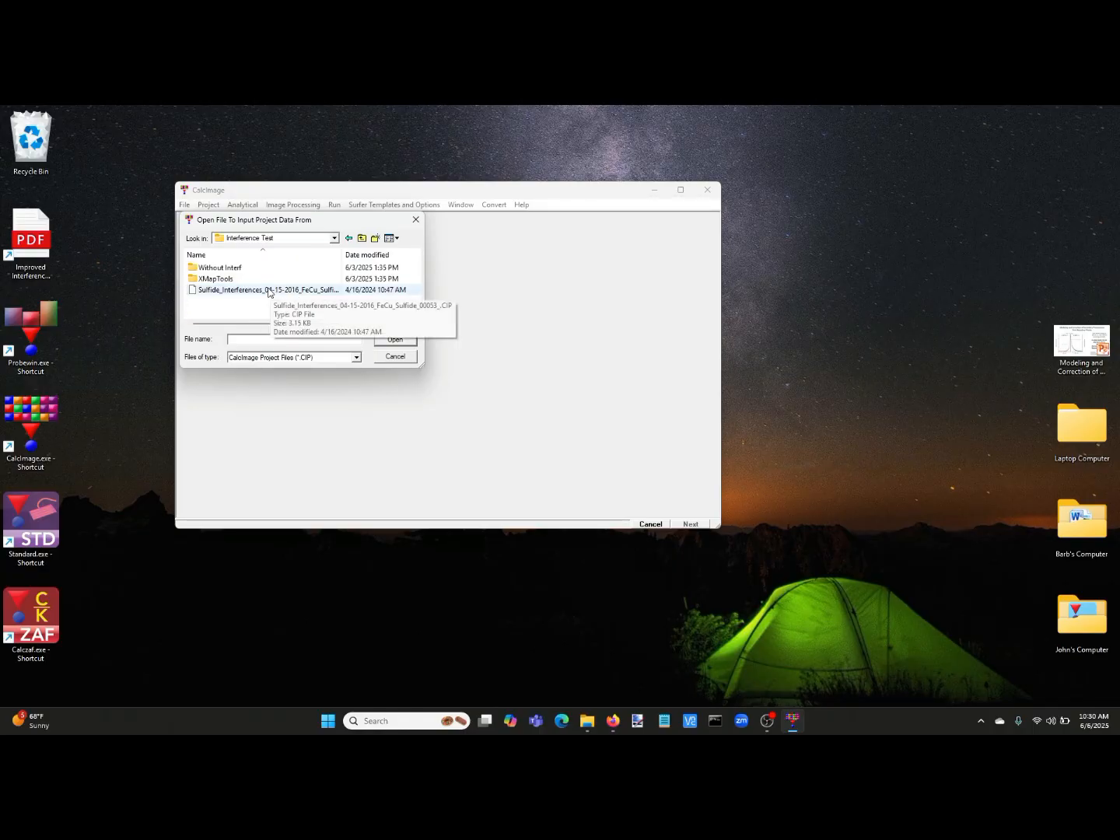
{"action": "left_click", "coordinate": [265, 292]}
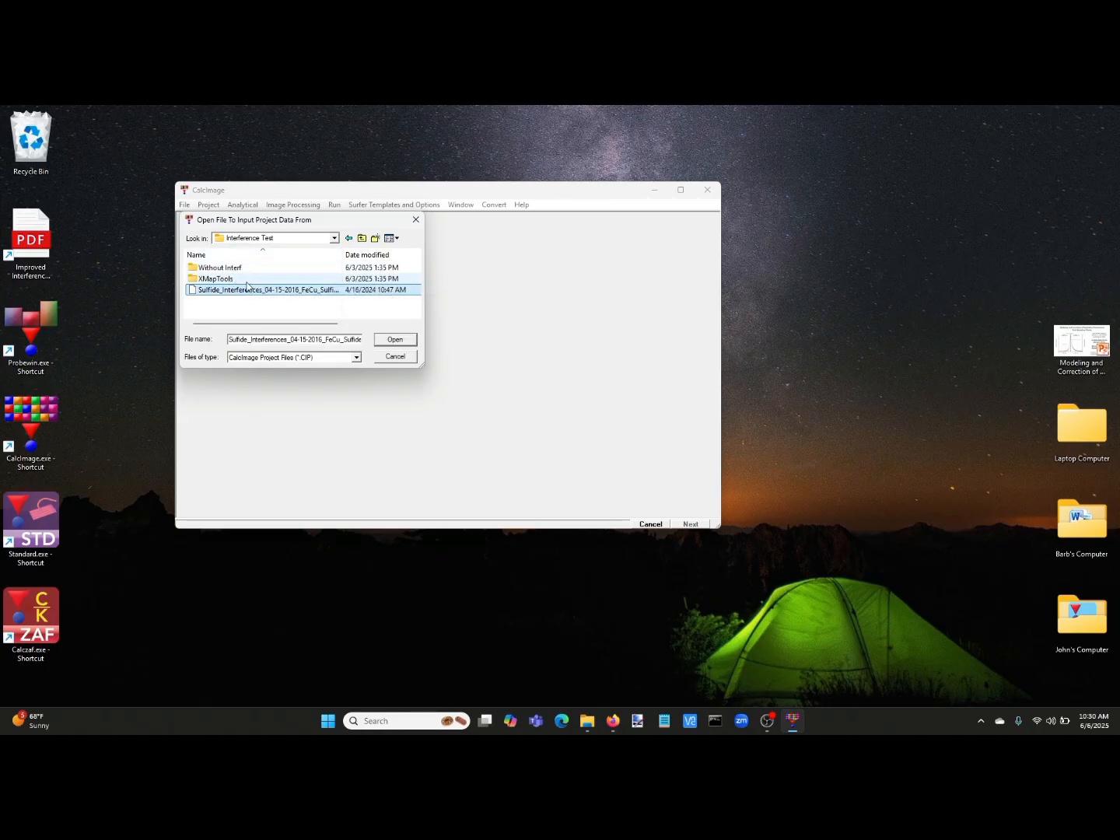
{"action": "left_click", "coordinate": [395, 339]}
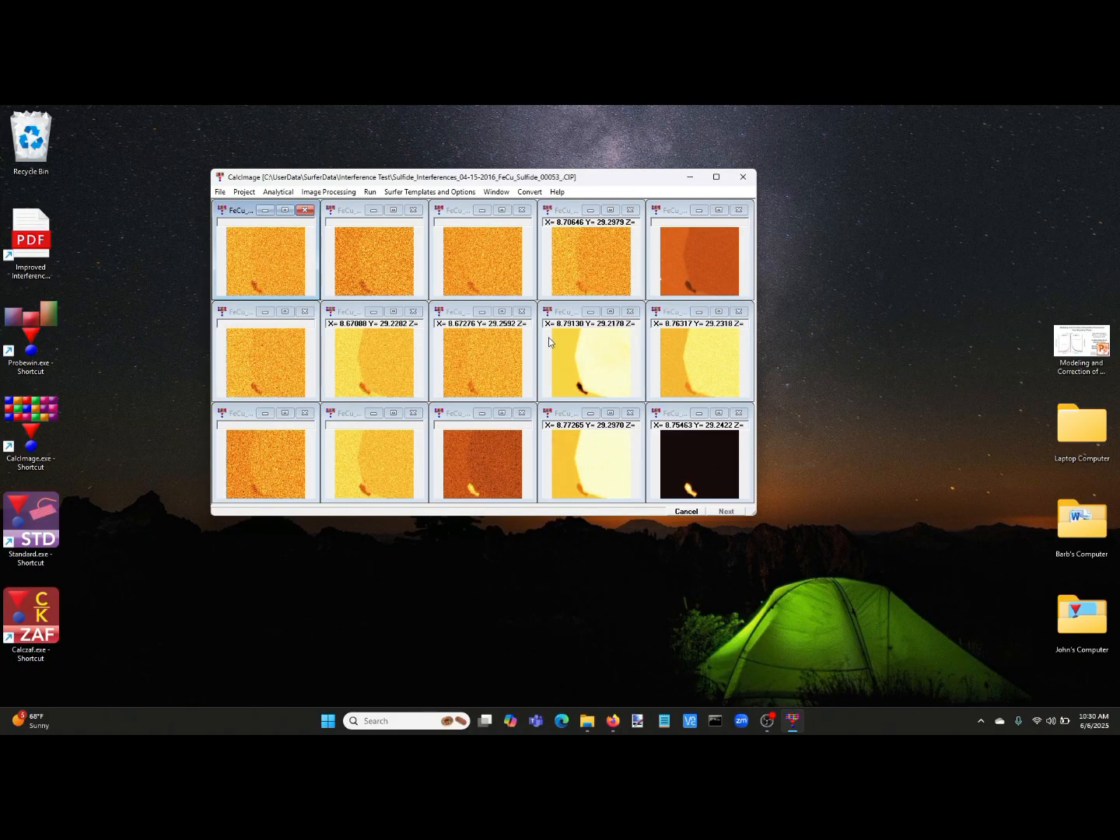
Step: Close the off-peak images, enlarge the CalcImage window, and tile the remaining element maps vertically
{"action": "left_click", "coordinate": [220, 192]}
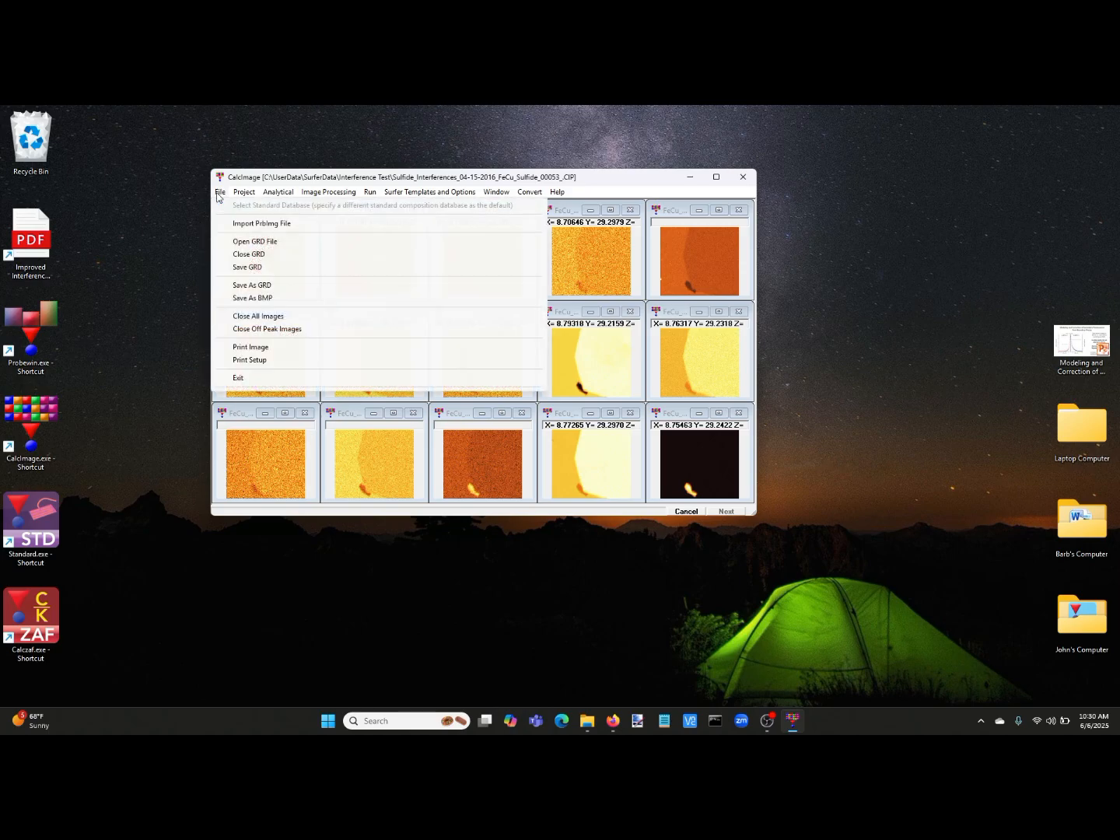
{"action": "left_click", "coordinate": [257, 328]}
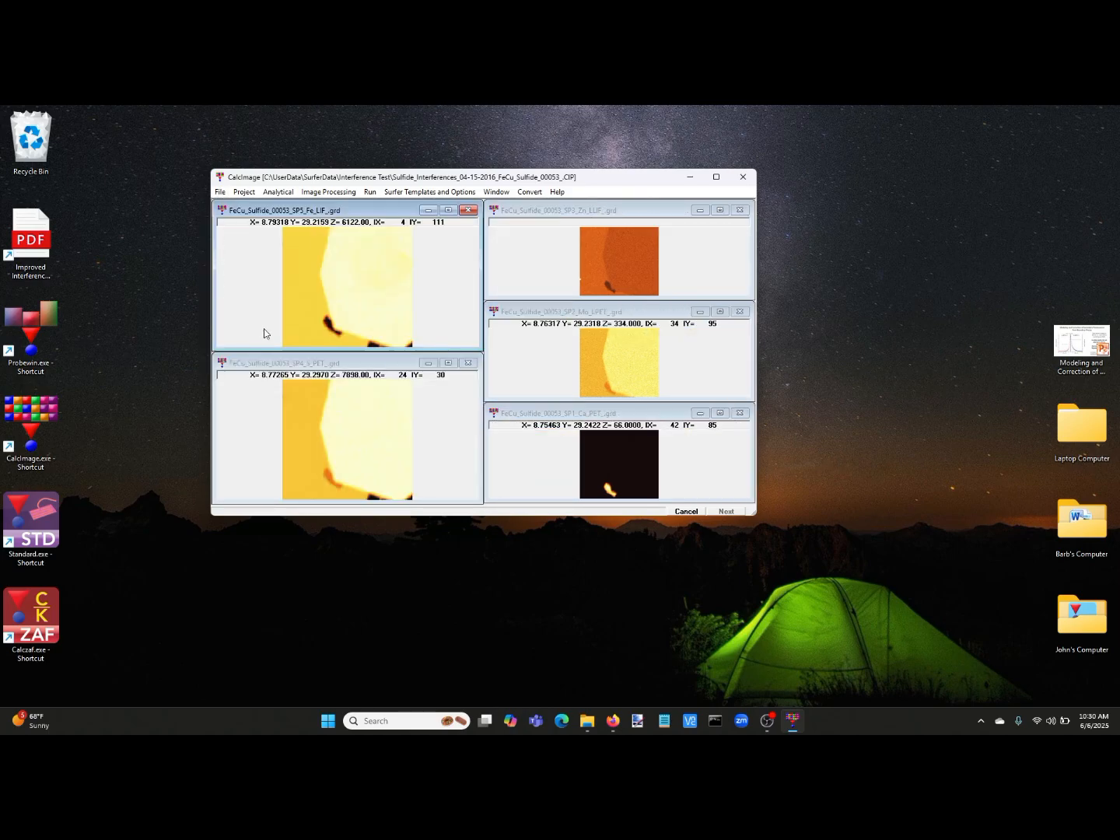
{"action": "left_click_drag", "start_coordinate": [749, 516], "coordinate": [877, 640]}
{"action": "left_click", "coordinate": [496, 192]}
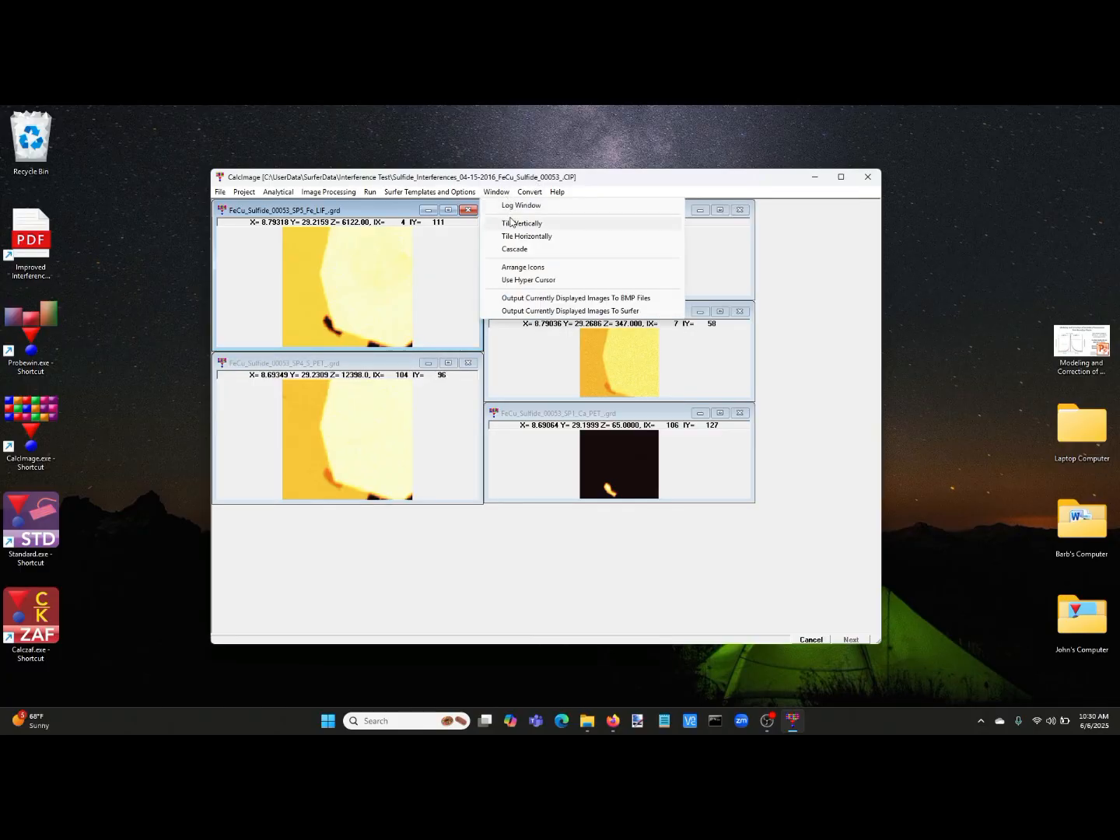
{"action": "left_click", "coordinate": [514, 226]}
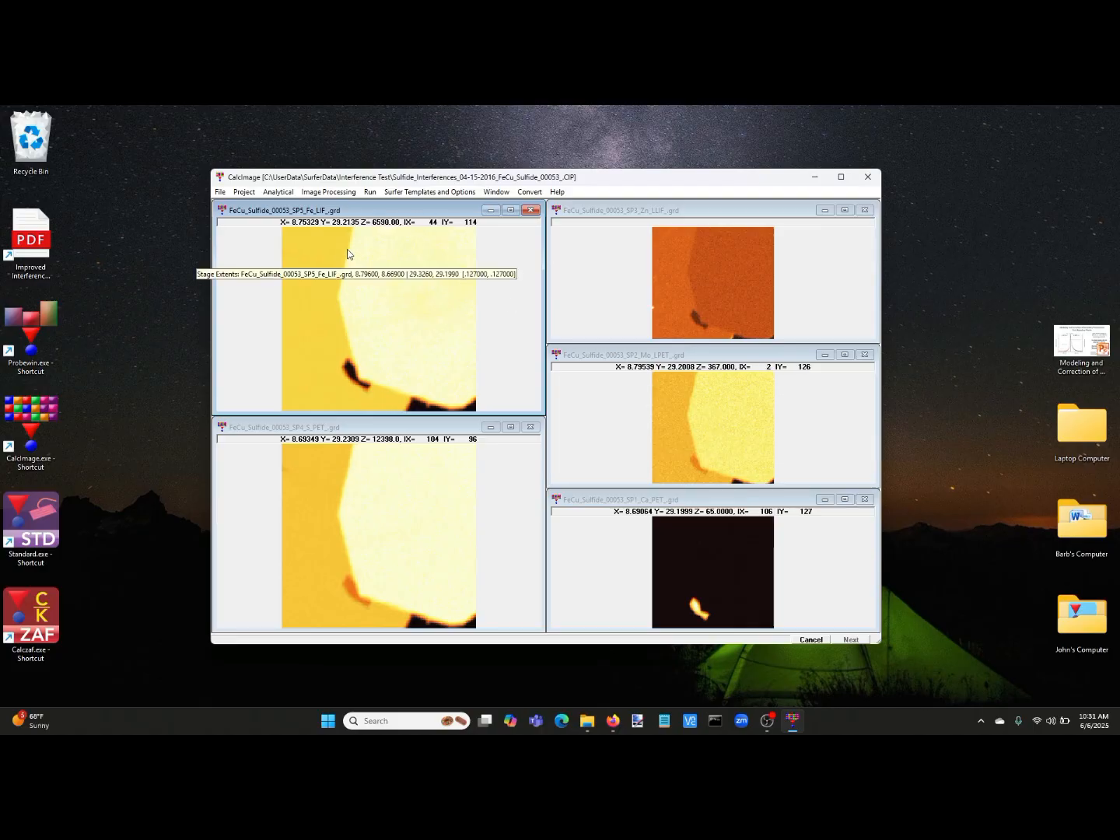
Step: Check the use of assigned interference corrections on standards and unknowns in the analysis calculation options, and accept the settings
{"action": "left_click", "coordinate": [288, 195]}
{"action": "left_click", "coordinate": [303, 204]}
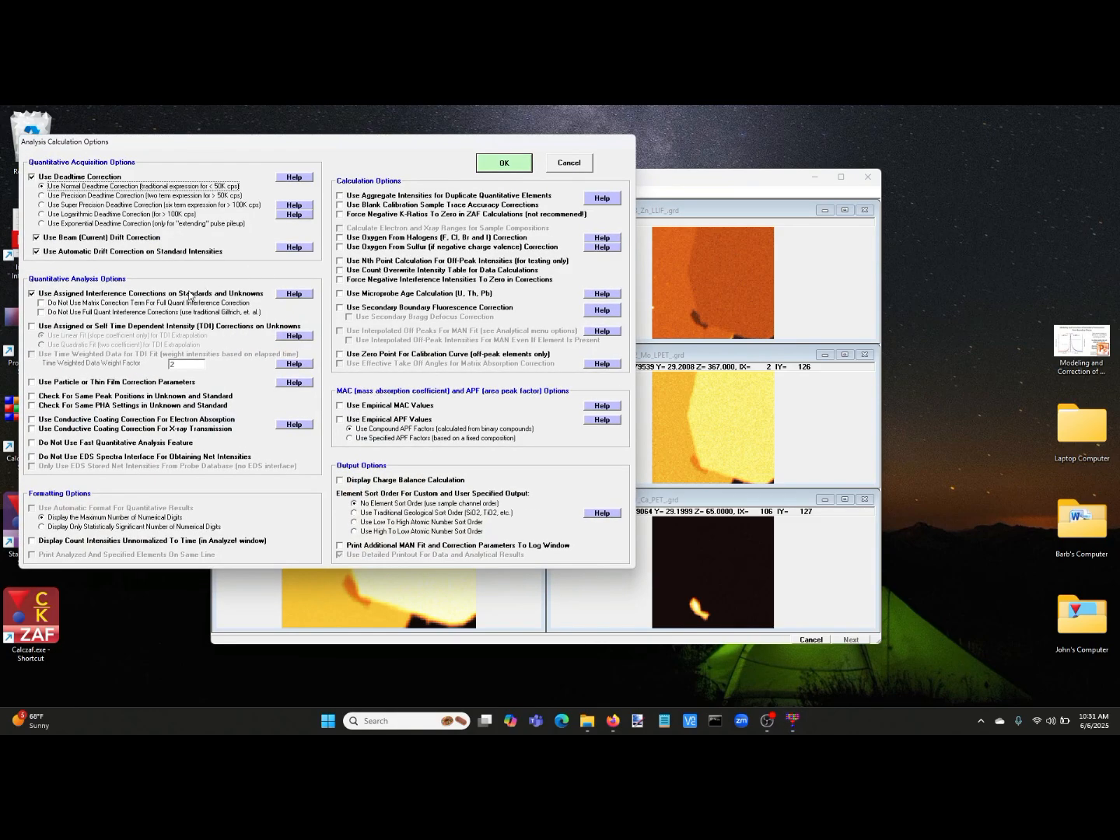
{"action": "left_click", "coordinate": [495, 163]}
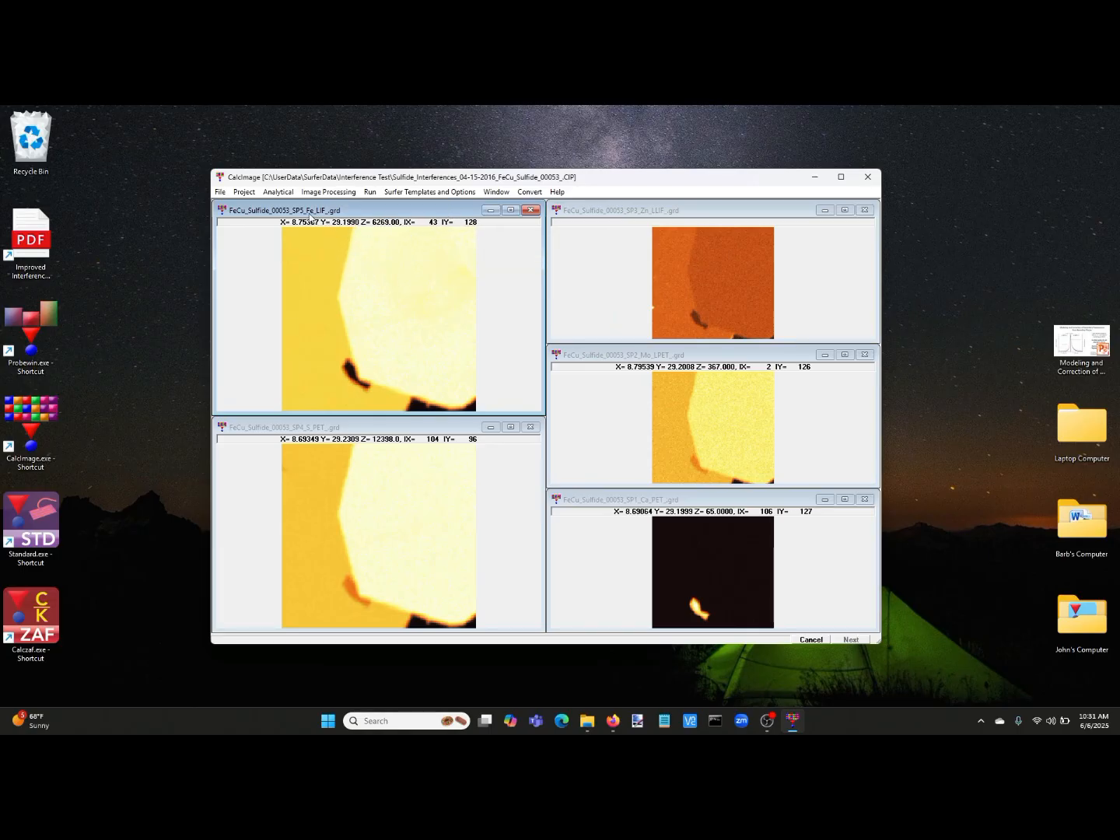
Step: Open the project's Quant_Image_Classify.DAT file from the Interference Test folder in the Classify Image Exporter
{"action": "left_click", "coordinate": [245, 193]}
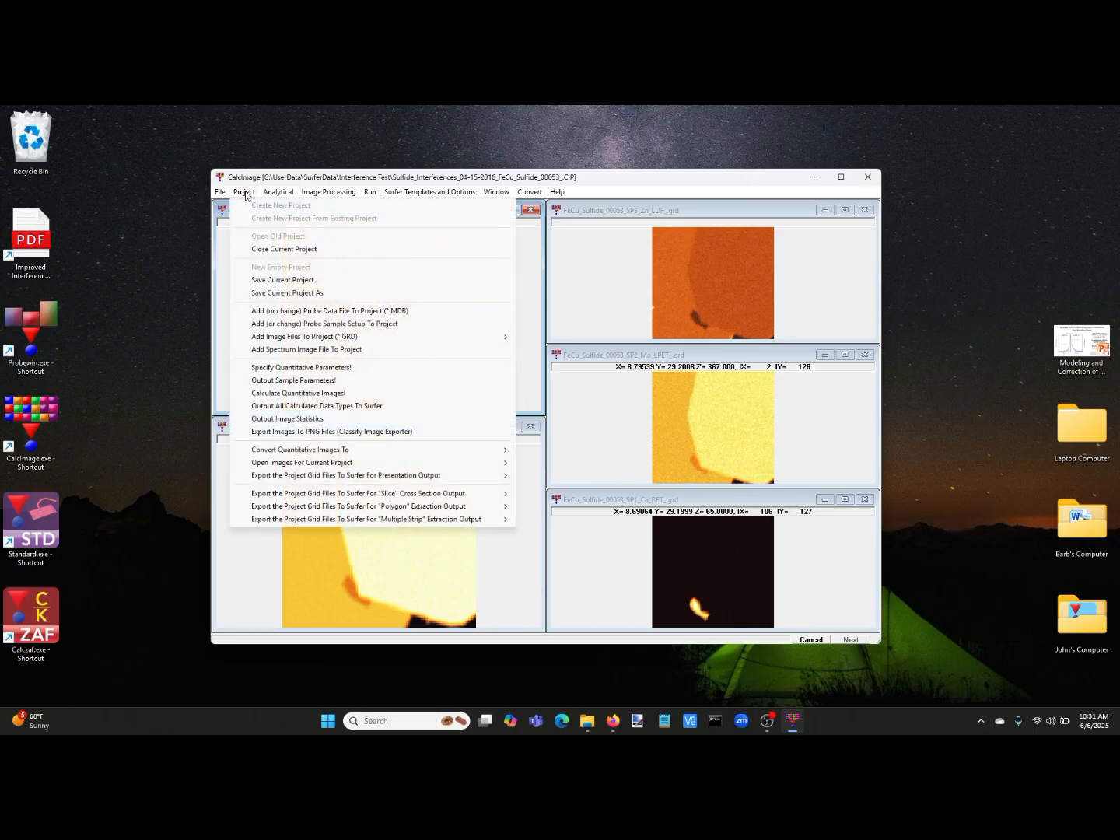
{"action": "left_click", "coordinate": [331, 433]}
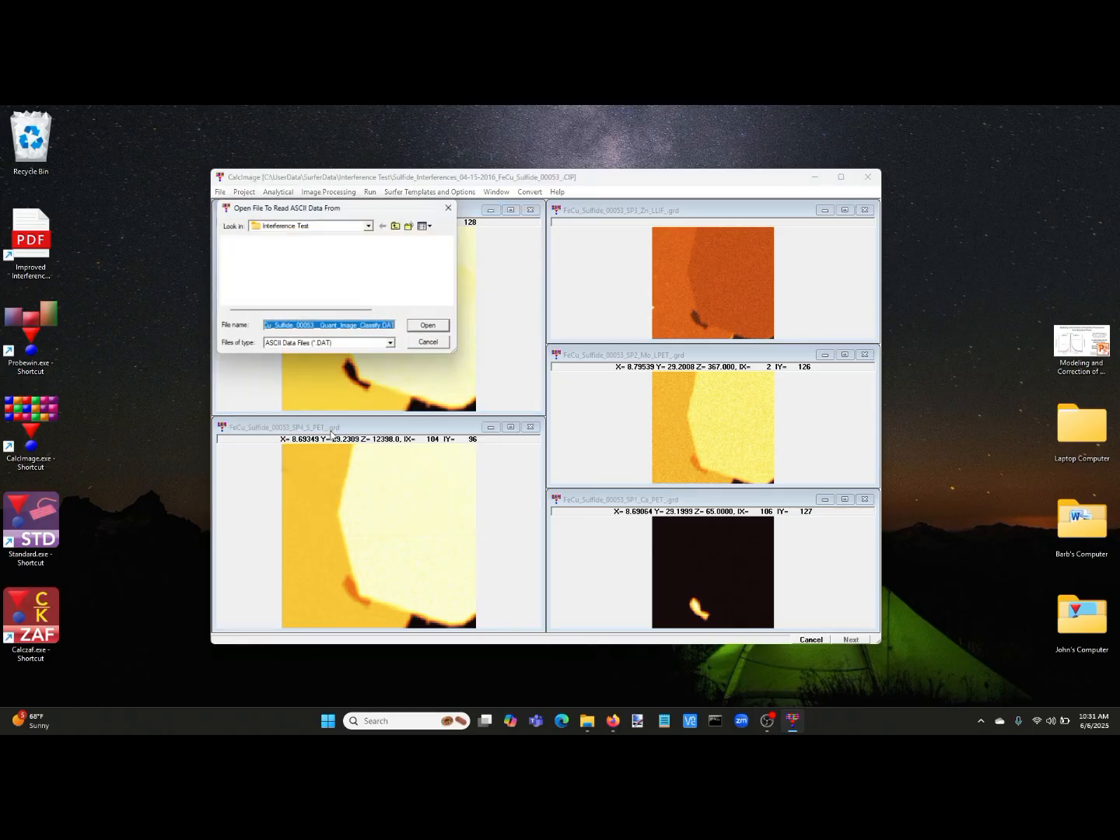
{"action": "left_click", "coordinate": [429, 326]}
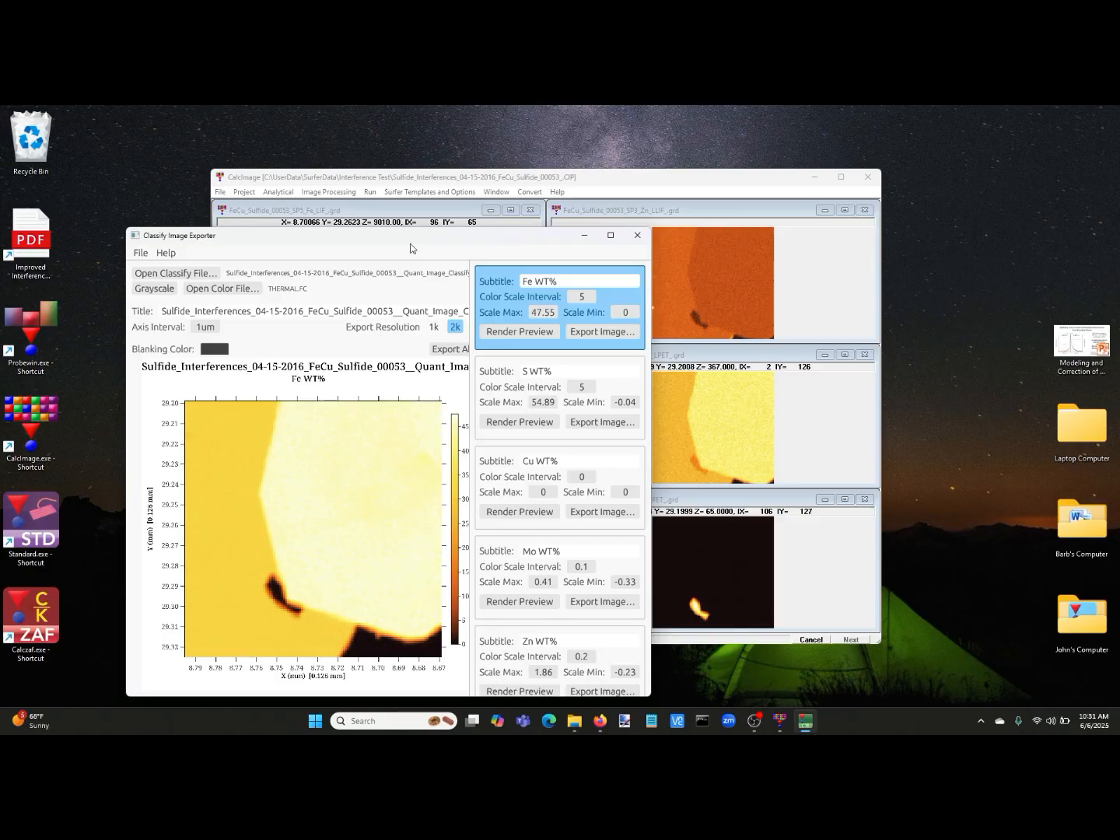
Step: Reposition the Classify Image Exporter, render the Mo WT% map preview to examine it, and close the exporter
{"action": "left_click_drag", "start_coordinate": [422, 229], "coordinate": [493, 158]}
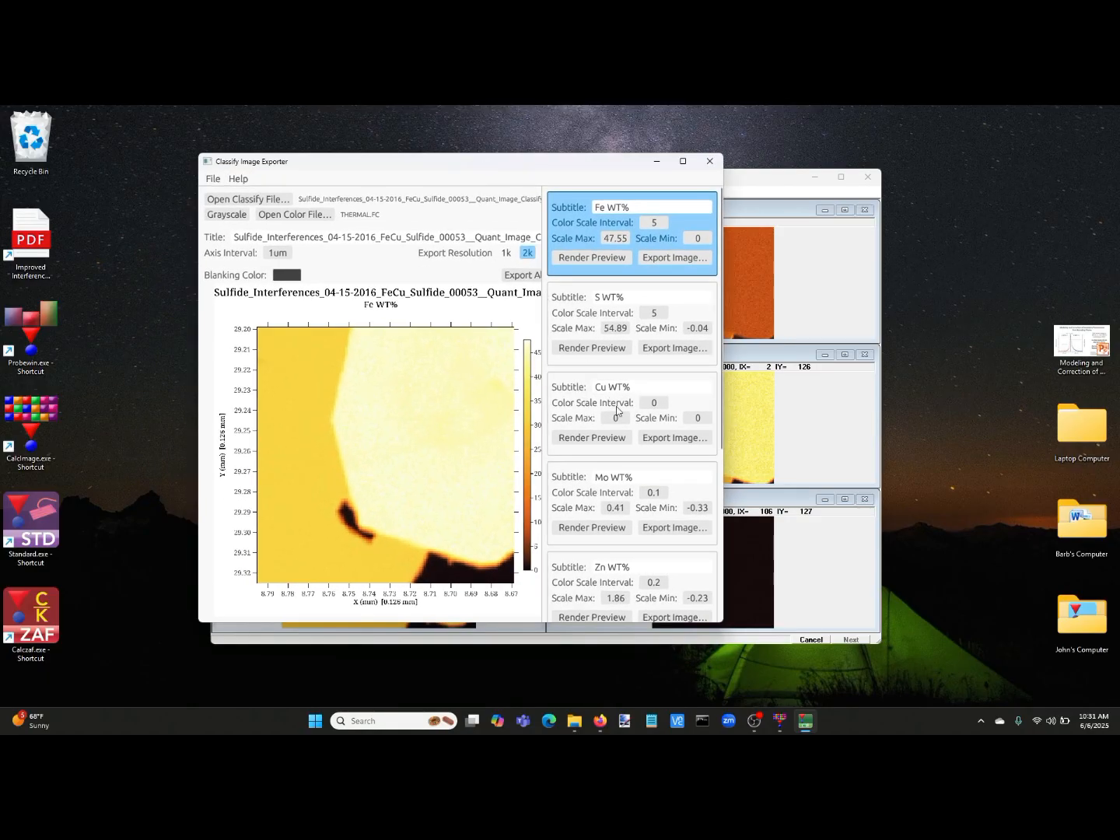
{"action": "left_click", "coordinate": [592, 527]}
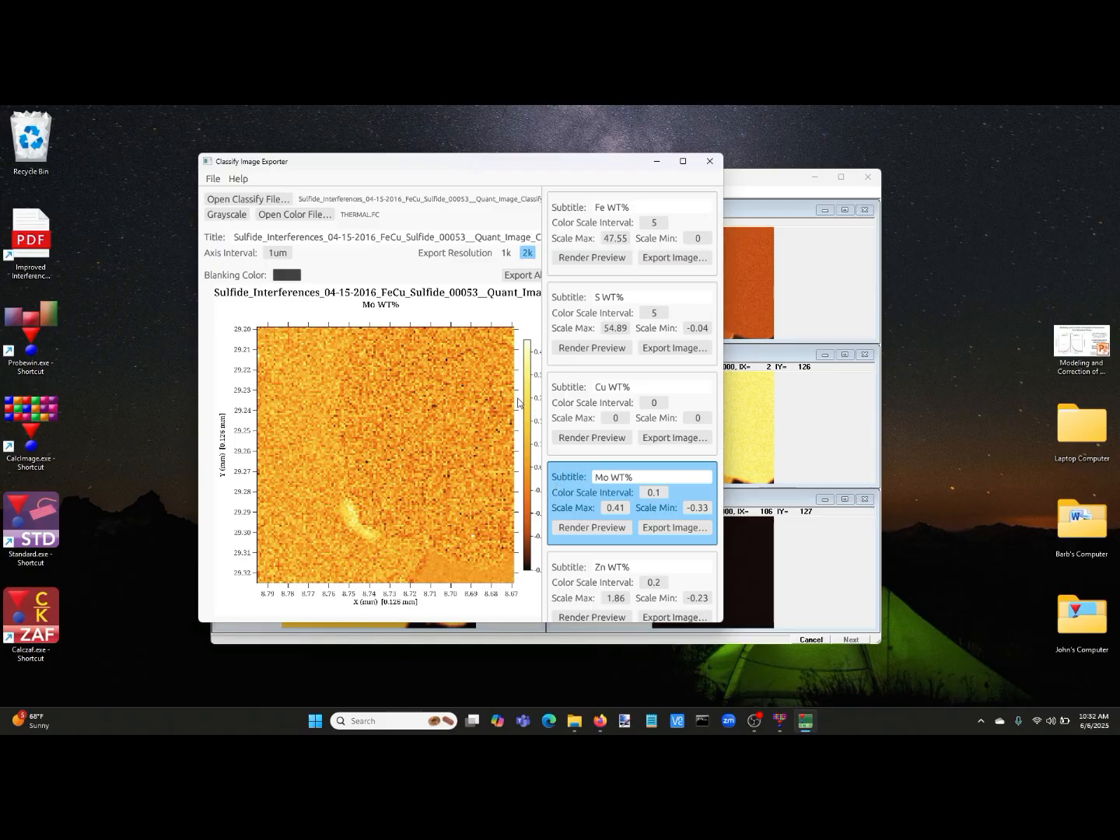
{"action": "left_click", "coordinate": [710, 165]}
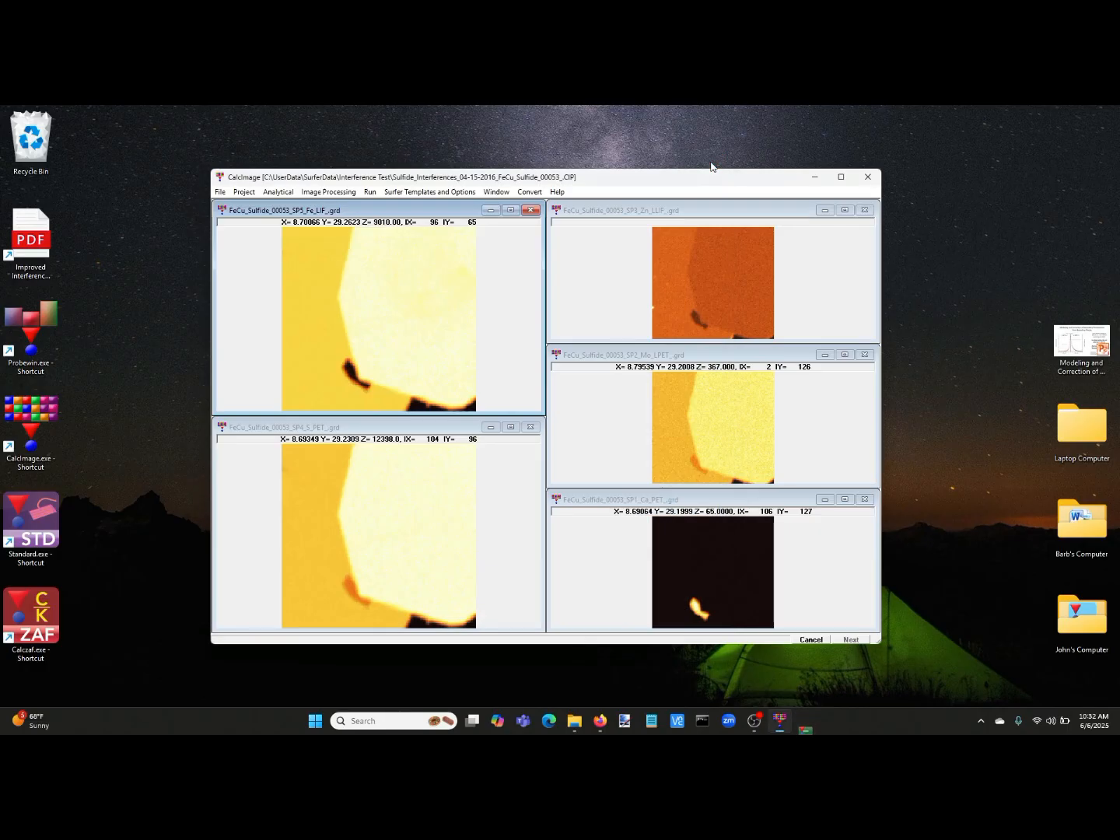